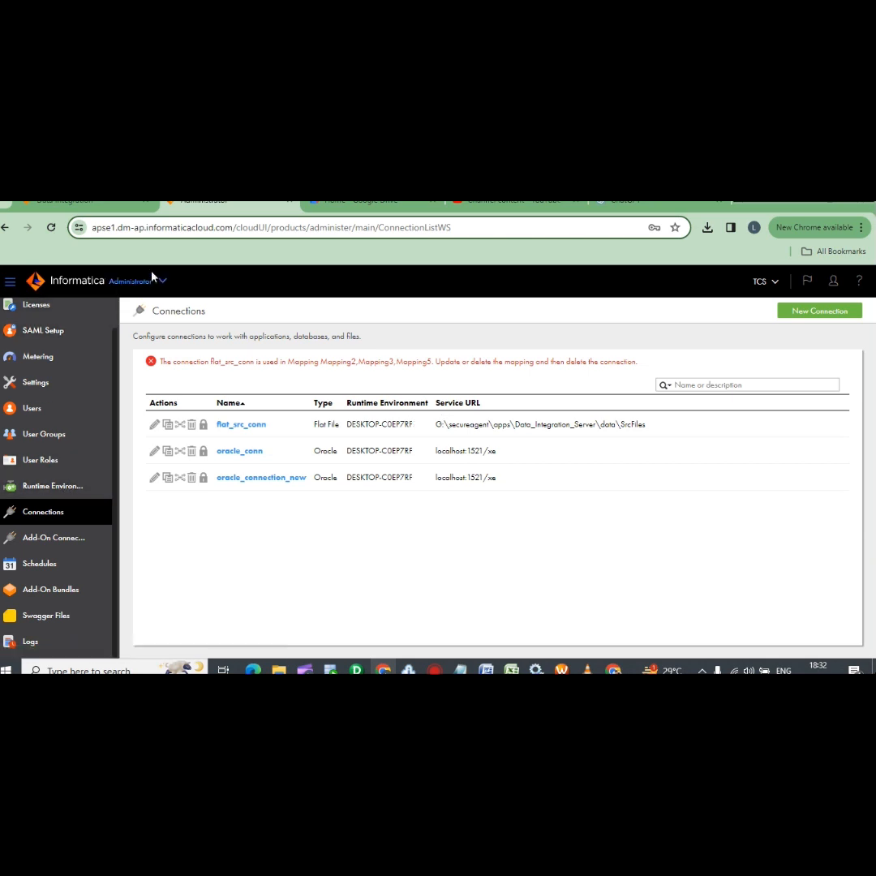
Glance at Data Integration, then open a blank New Connection form from Administrator's Connections list
{"action": "left_click", "coordinate": [69, 206]}
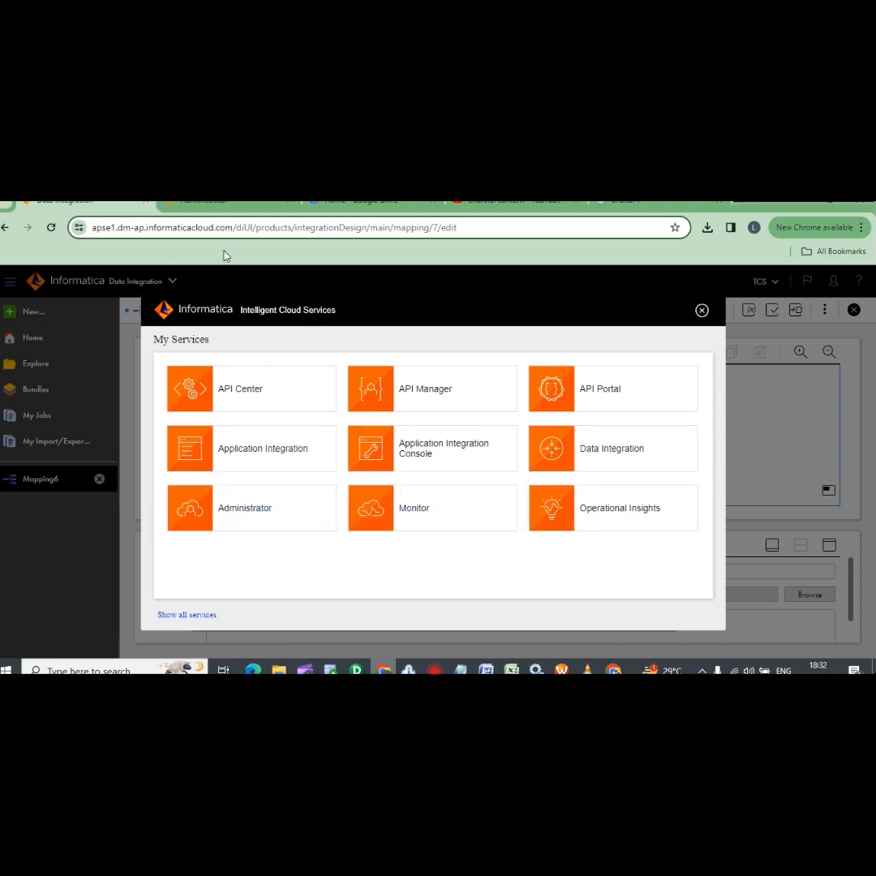
{"action": "left_click", "coordinate": [204, 200]}
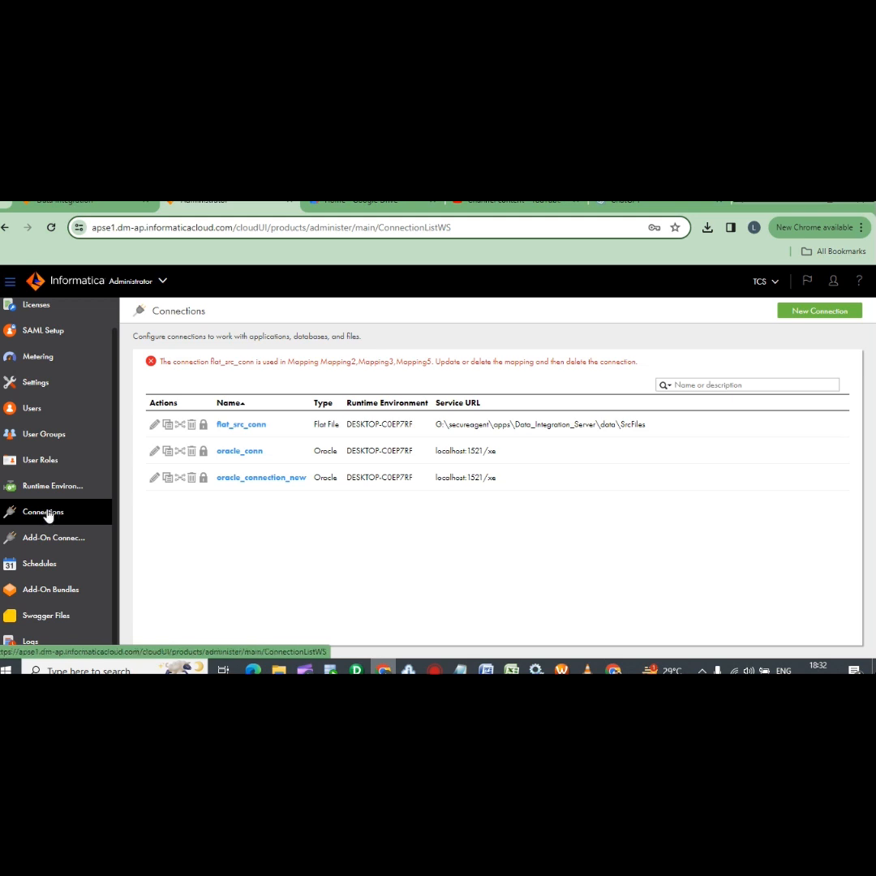
{"action": "left_click", "coordinate": [819, 312]}
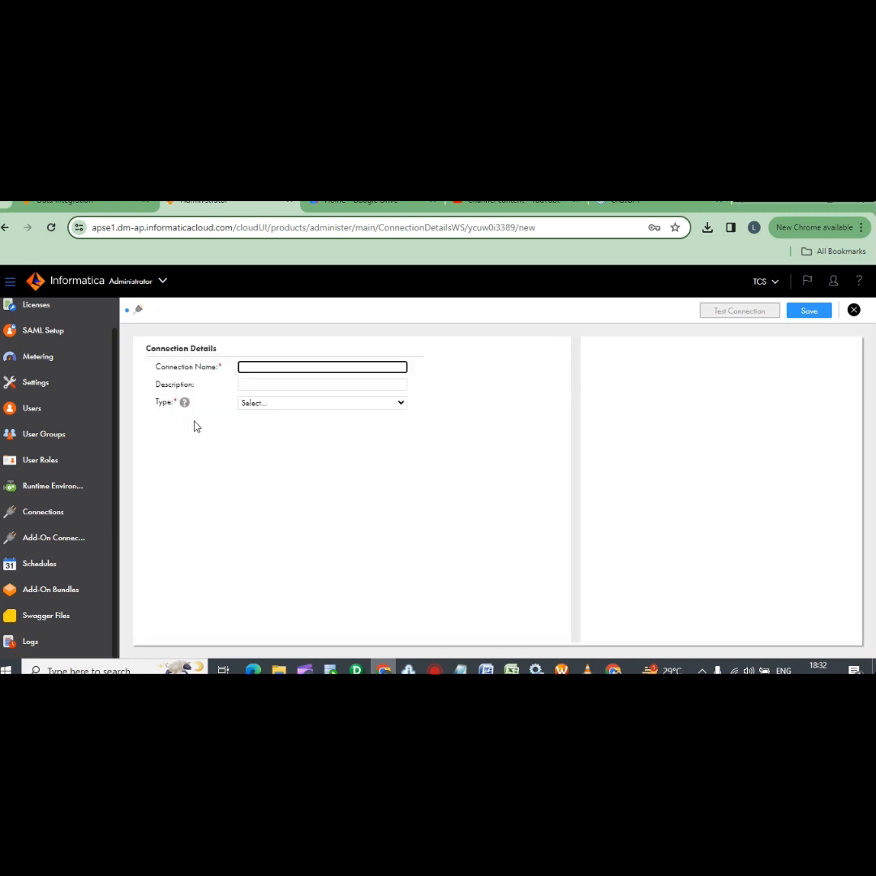
Name the connection ORACLE_MARCH, type Oracle, on runtime environment DESKTOP-C0EP7RF
{"action": "left_click", "coordinate": [283, 367]}
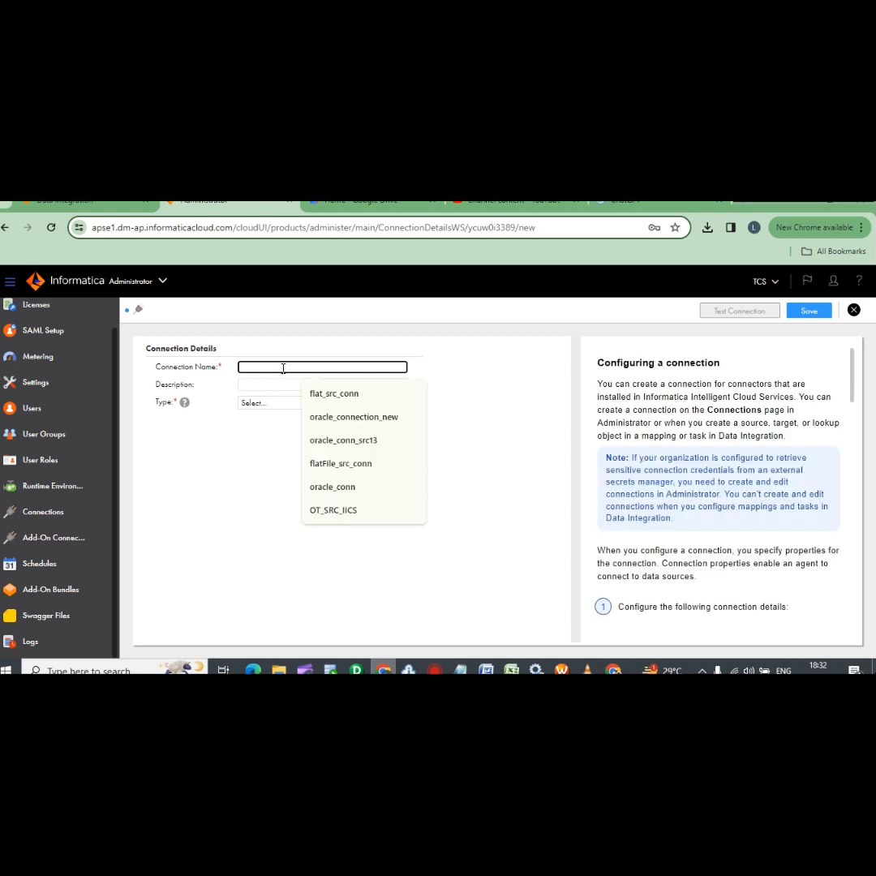
{"action": "type", "text": "O"}
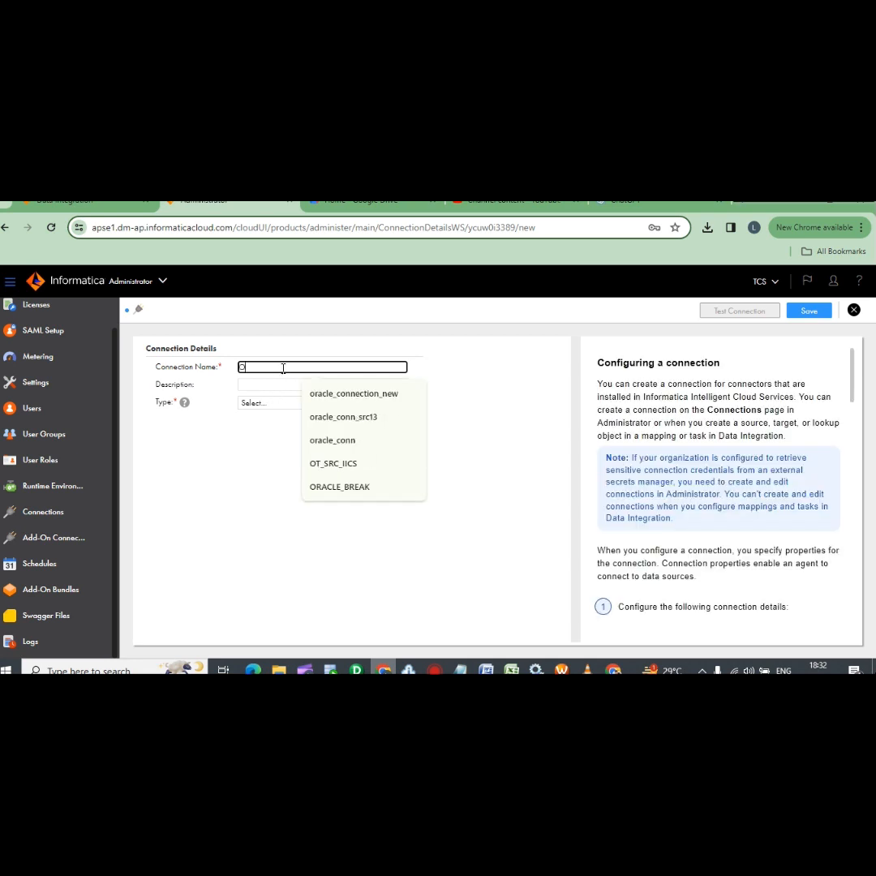
{"action": "type", "text": "RACLE_"}
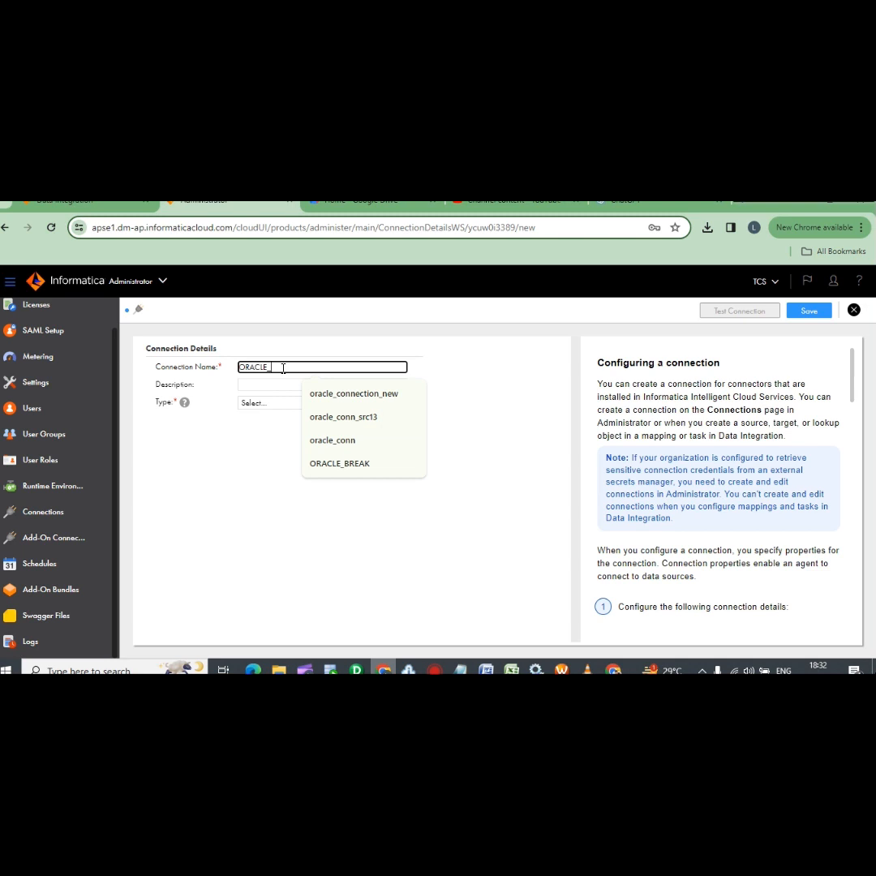
{"action": "type", "text": "MARCH"}
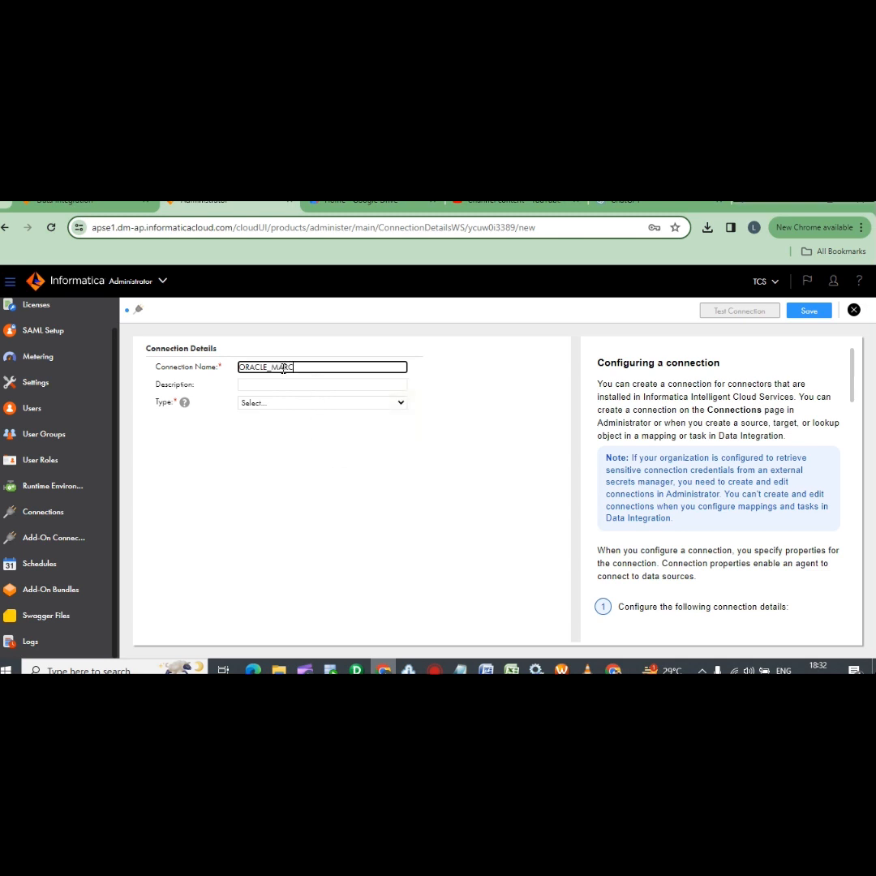
{"action": "left_click", "coordinate": [312, 403]}
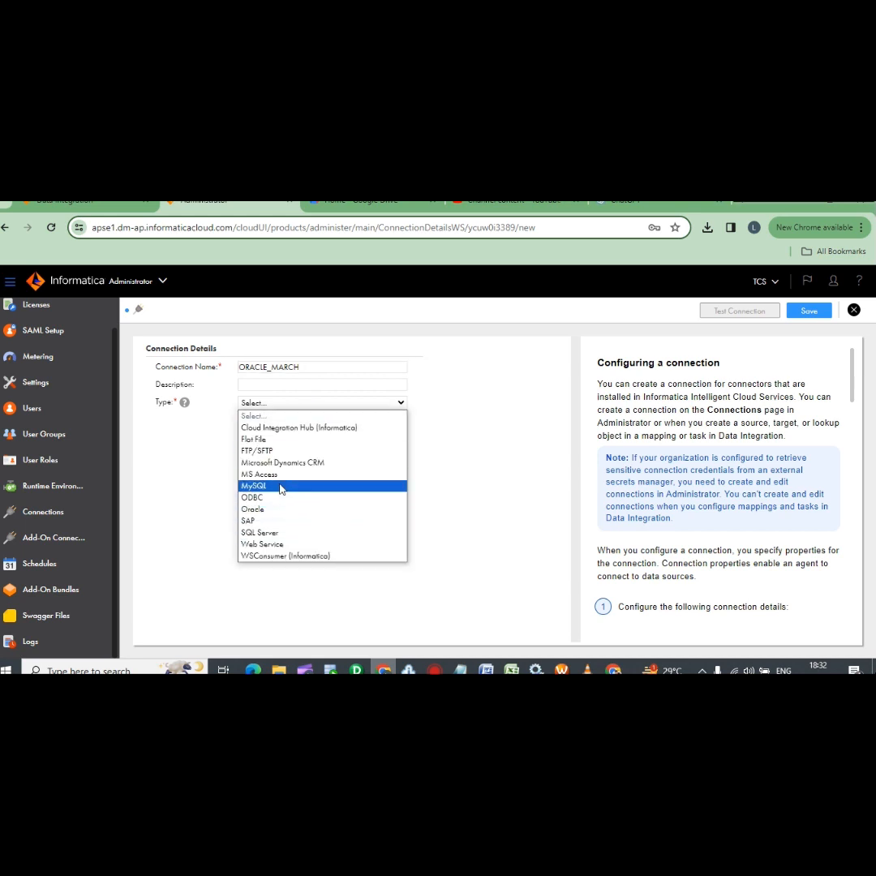
{"action": "left_click", "coordinate": [268, 510]}
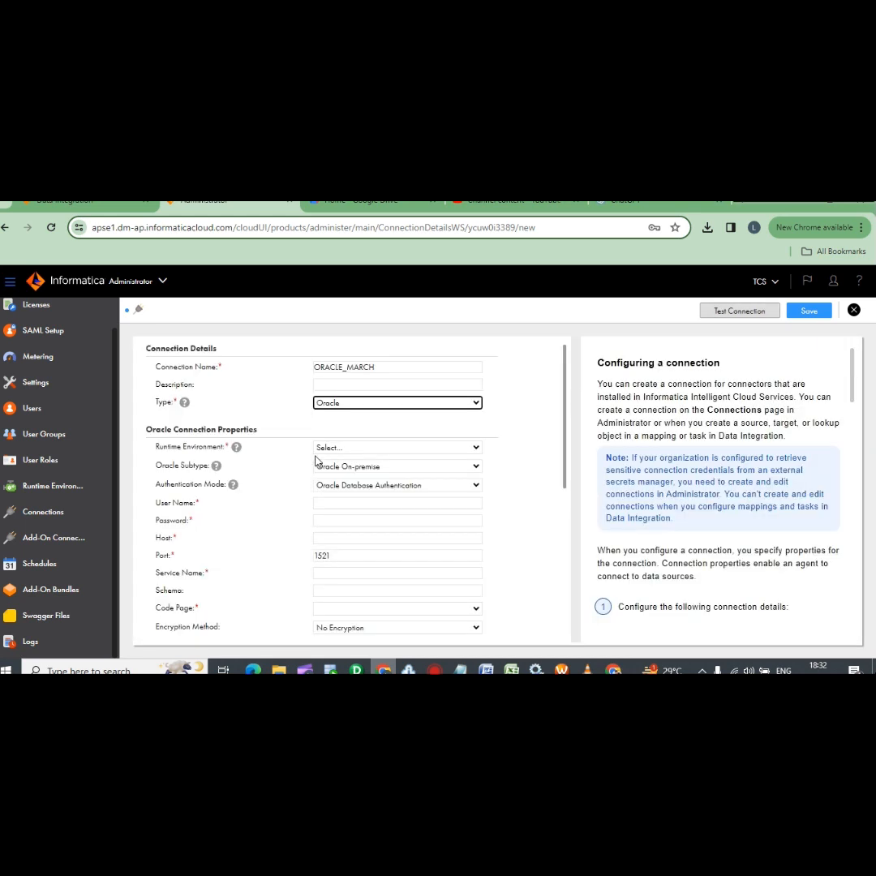
{"action": "left_click", "coordinate": [359, 448]}
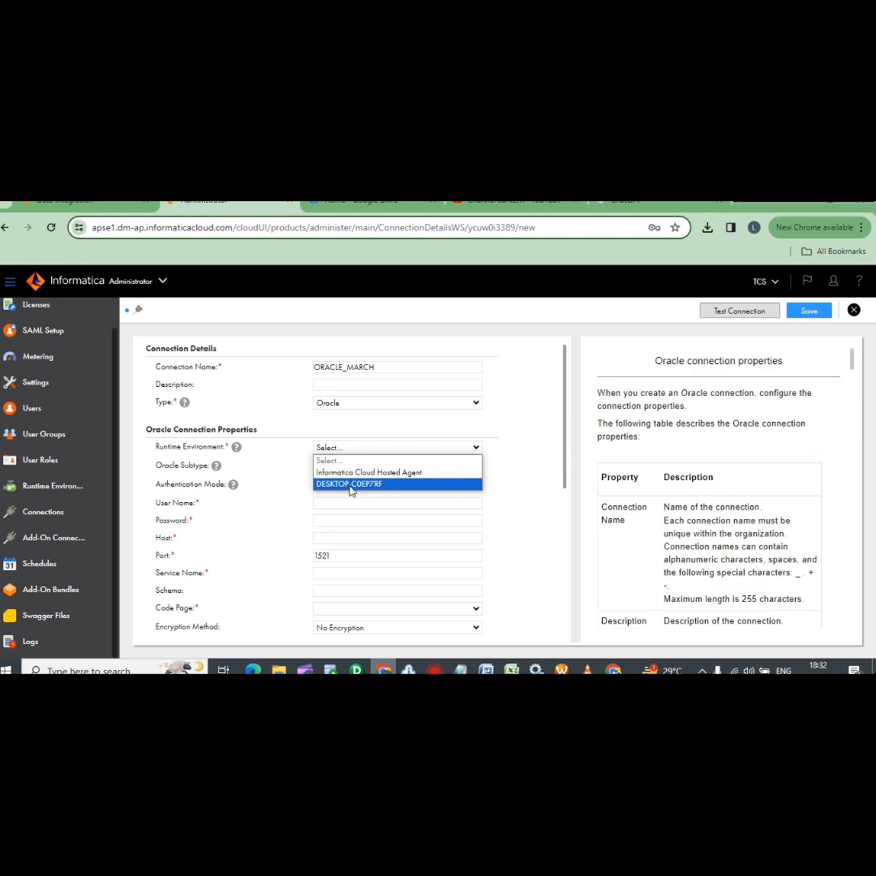
{"action": "left_click", "coordinate": [351, 485]}
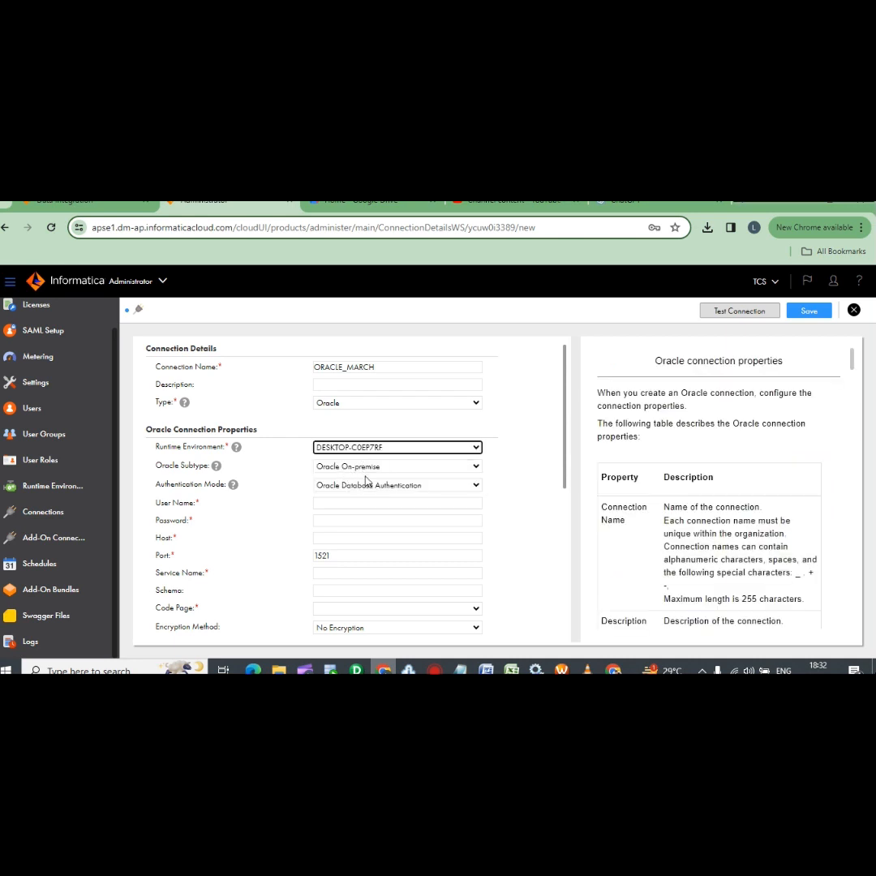
{"action": "left_click", "coordinate": [337, 505]}
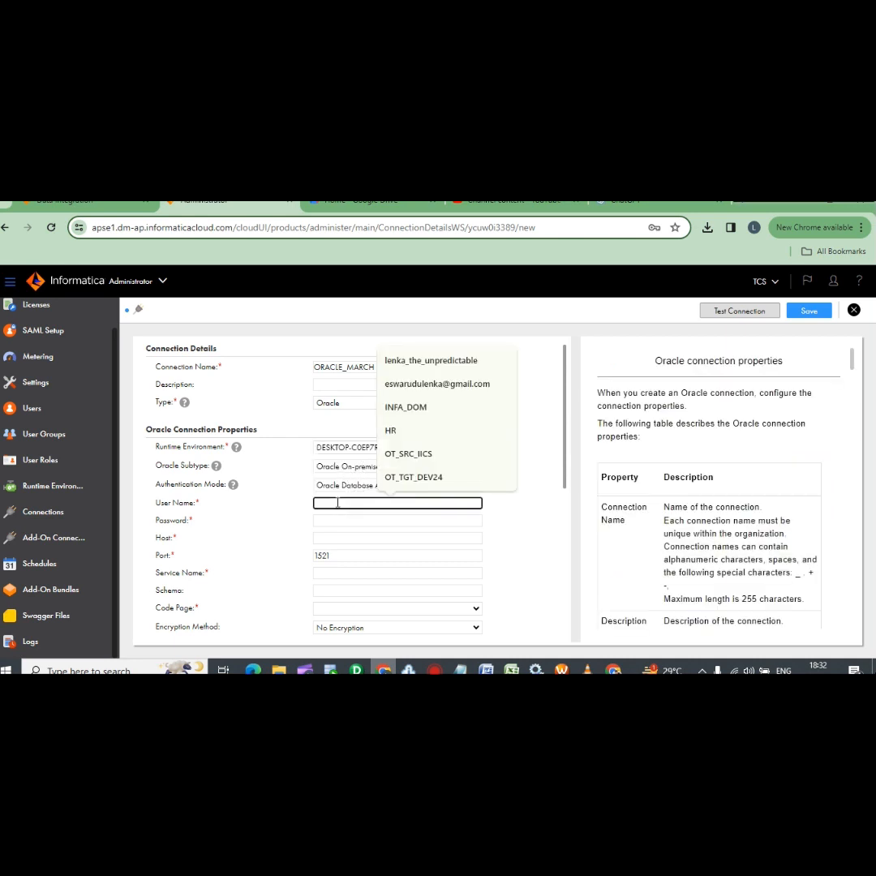
Expand the OT_SRC_DEV24 connection in Oracle SQL Developer
{"action": "left_click", "coordinate": [330, 669]}
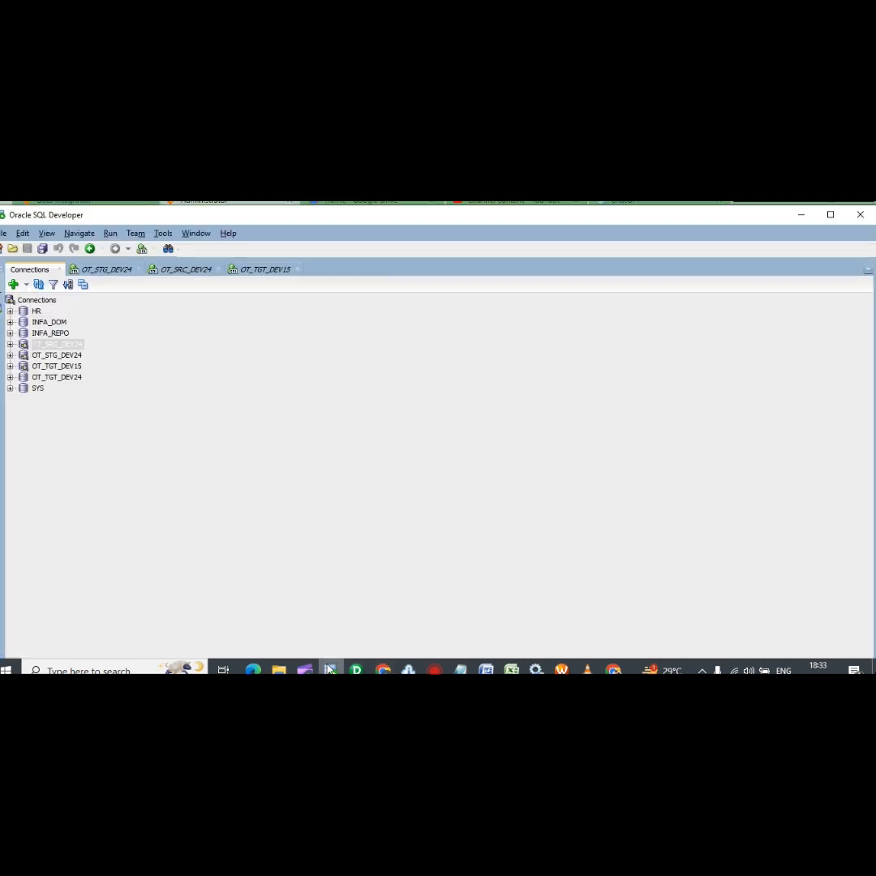
{"action": "left_click", "coordinate": [47, 346]}
{"action": "double_click", "coordinate": [78, 345]}
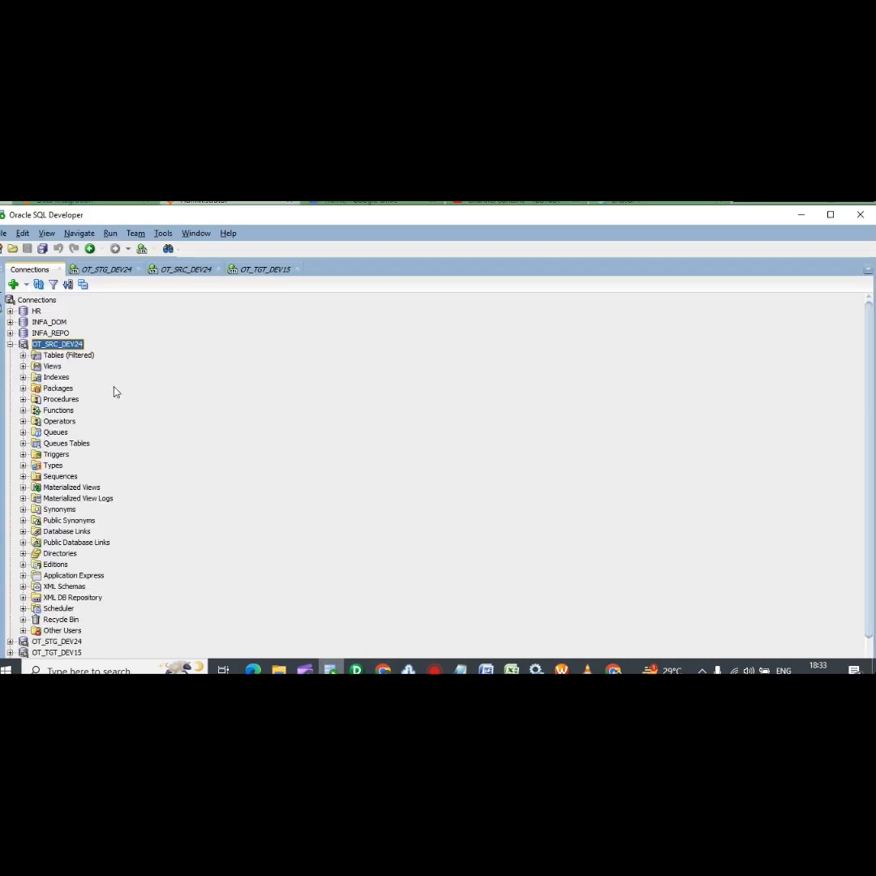
Enter user name OT_SRC_DEV24 and the database password in the Informatica connection form
{"action": "key", "text": "alt+Tab"}
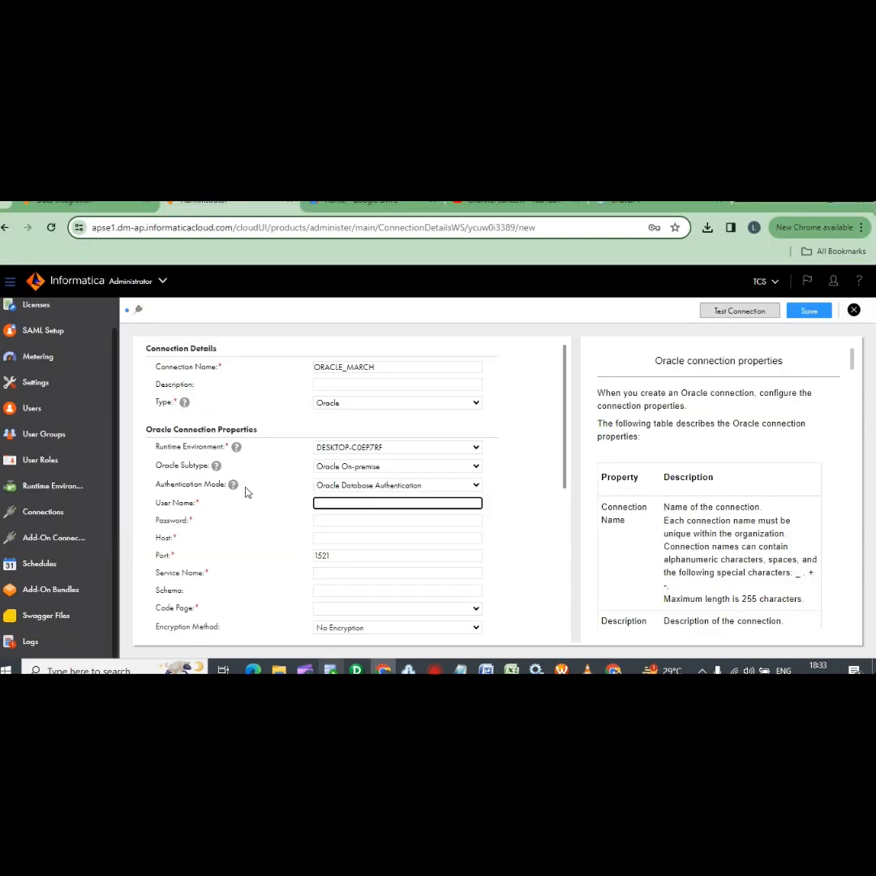
{"action": "left_click", "coordinate": [345, 503]}
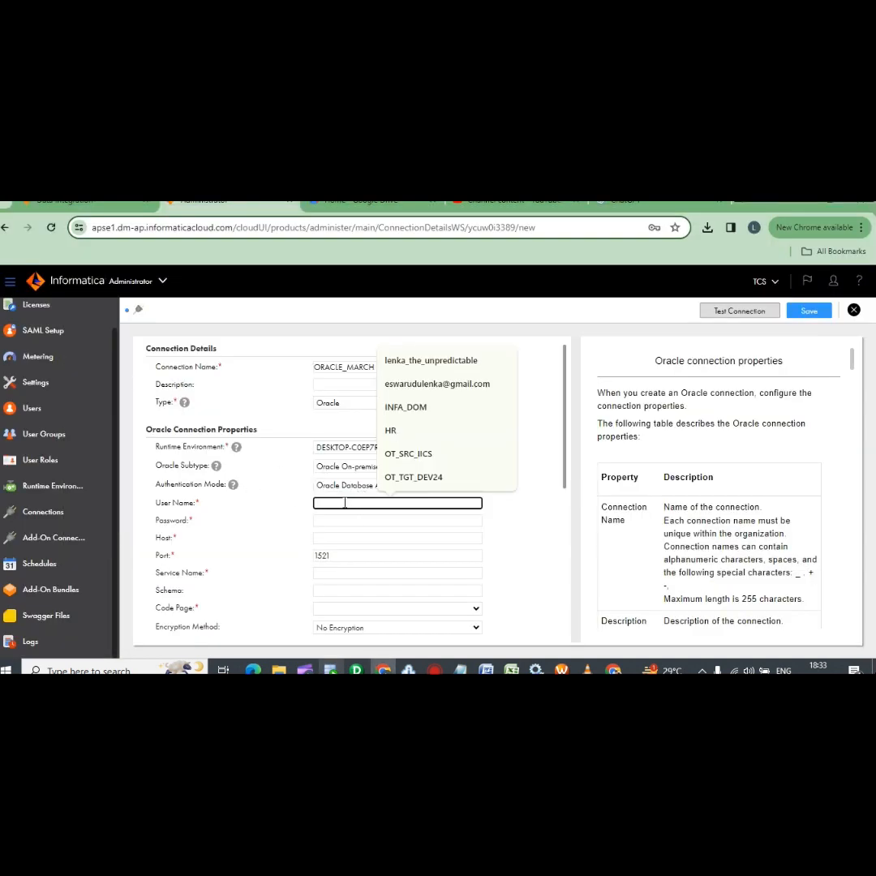
{"action": "type", "text": "OT_SRC_DEV24"}
{"action": "left_click", "coordinate": [331, 520]}
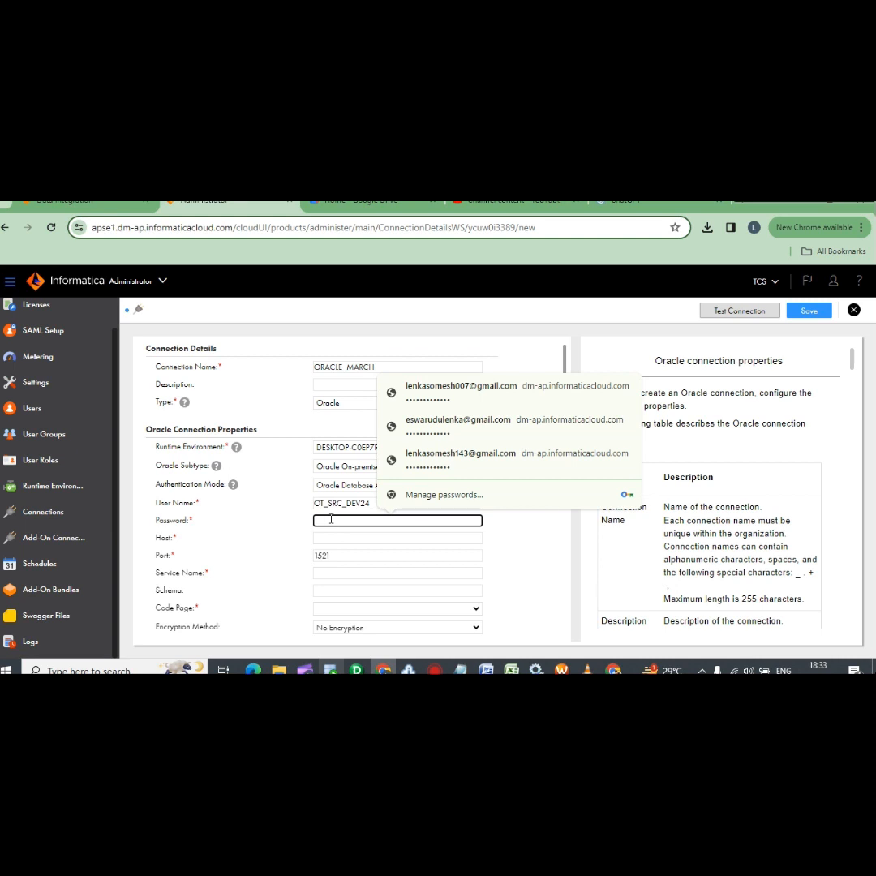
{"action": "type", "text": "•"}
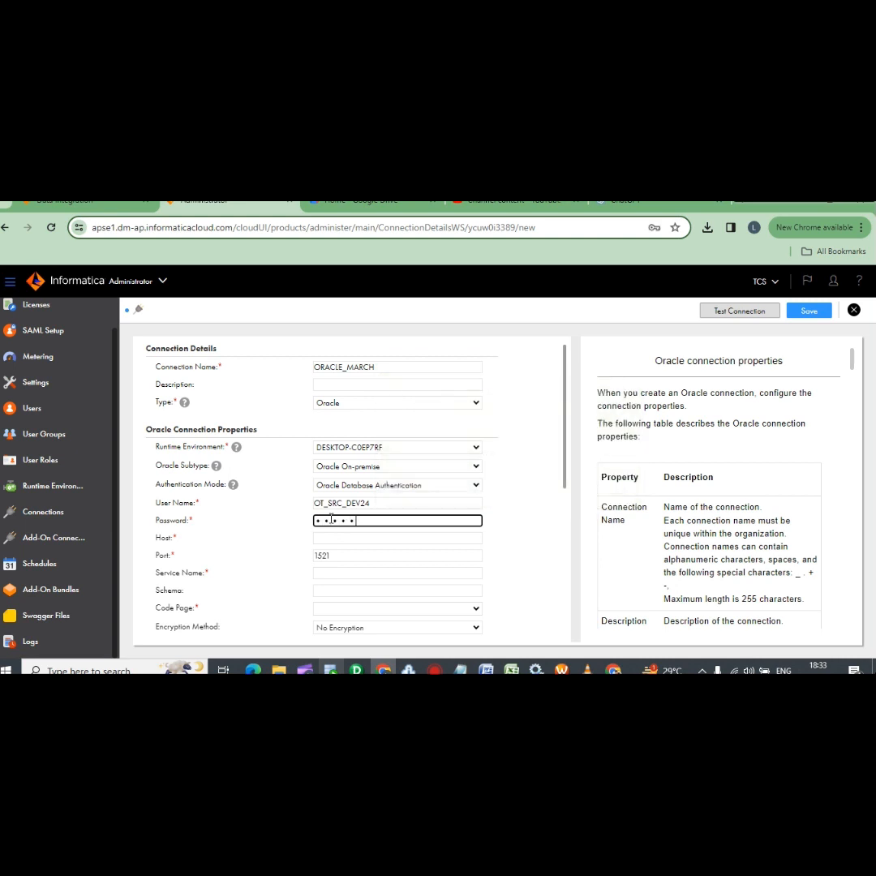
{"action": "left_click", "coordinate": [339, 668]}
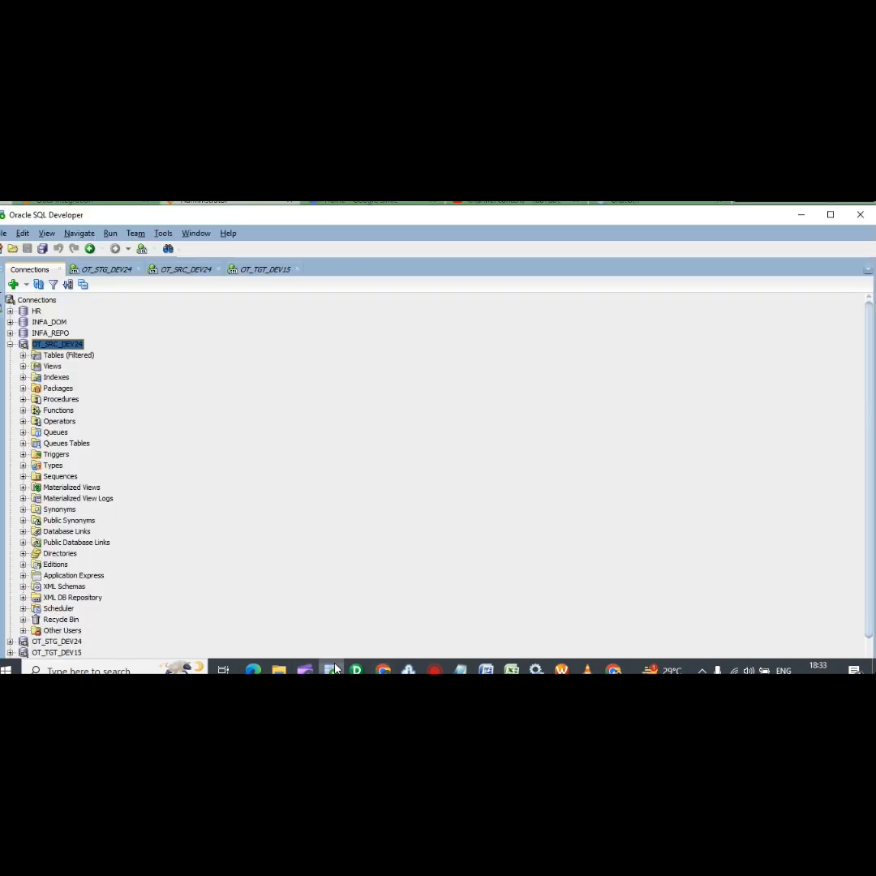
{"action": "left_click", "coordinate": [13, 285]}
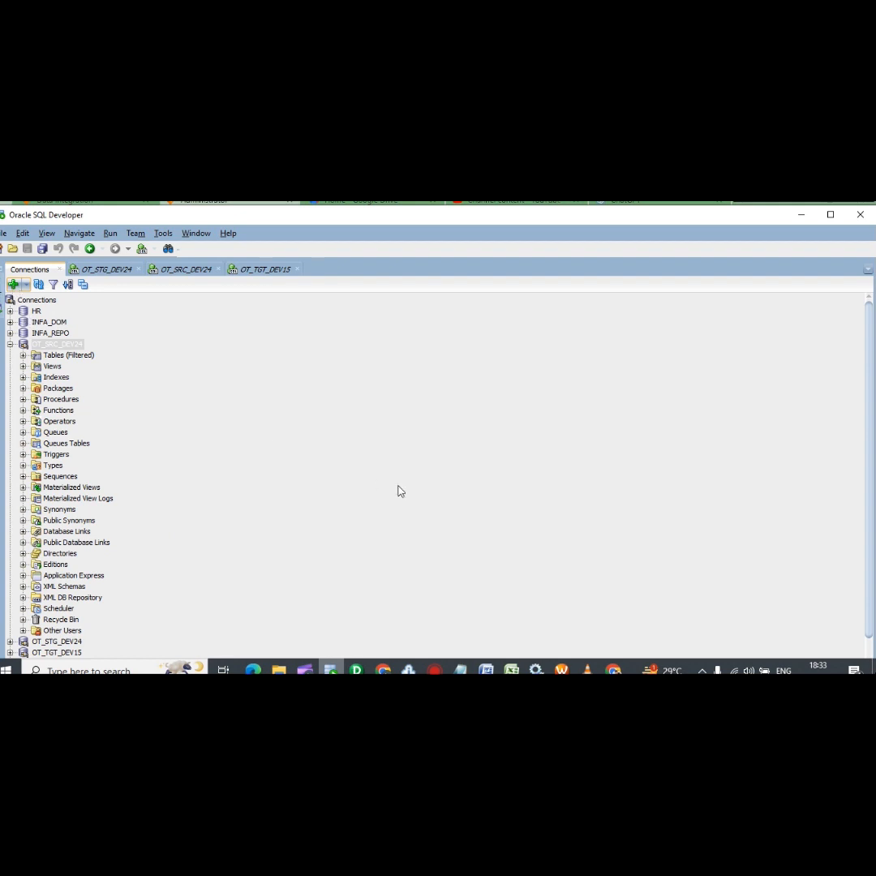
Copy hostname localhost from OT_SRC_DEV24's SQL Developer details into the connection's Host field
{"action": "left_click", "coordinate": [13, 284]}
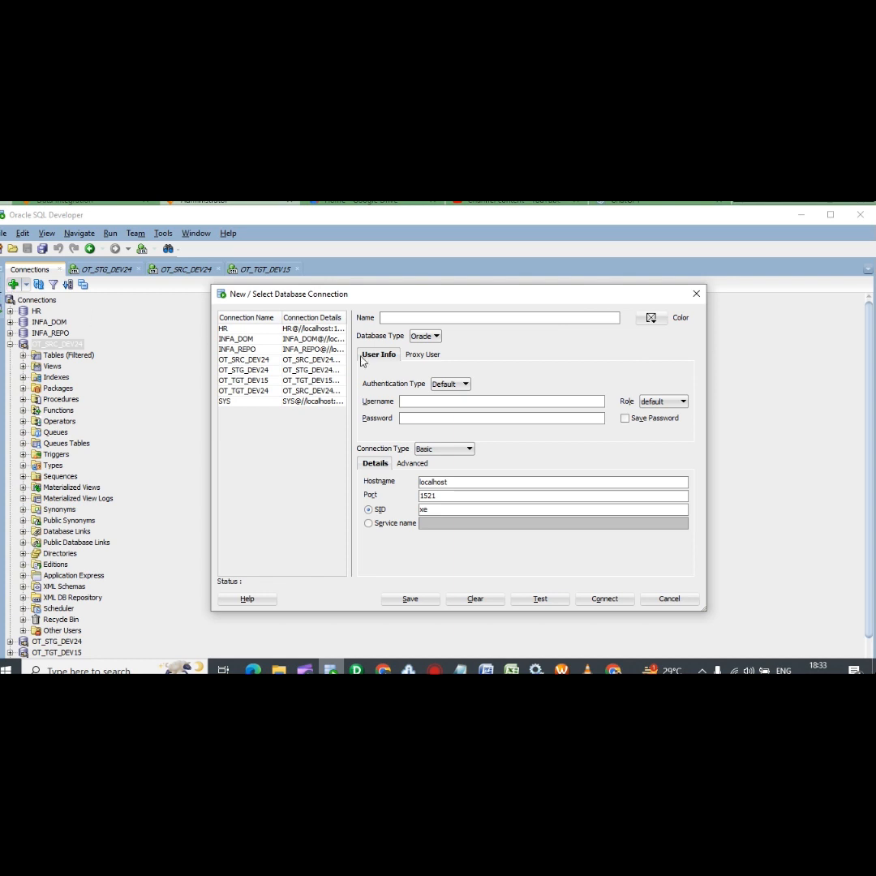
{"action": "type", "text": "OT_SRC_DEV24"}
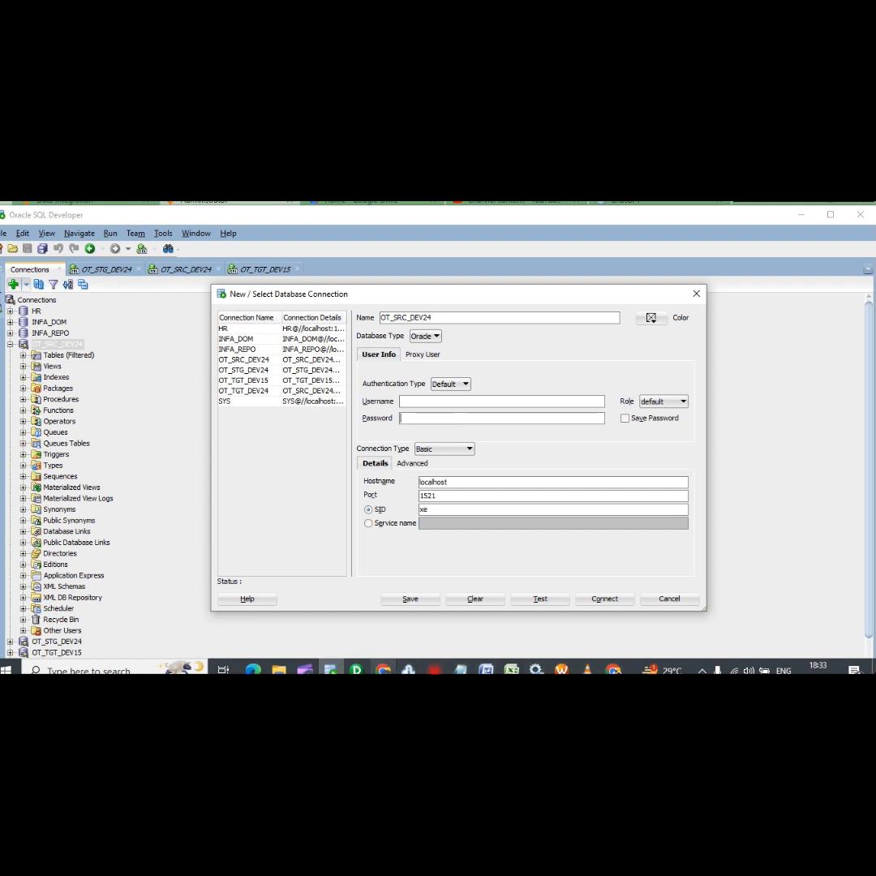
{"action": "left_click", "coordinate": [384, 669]}
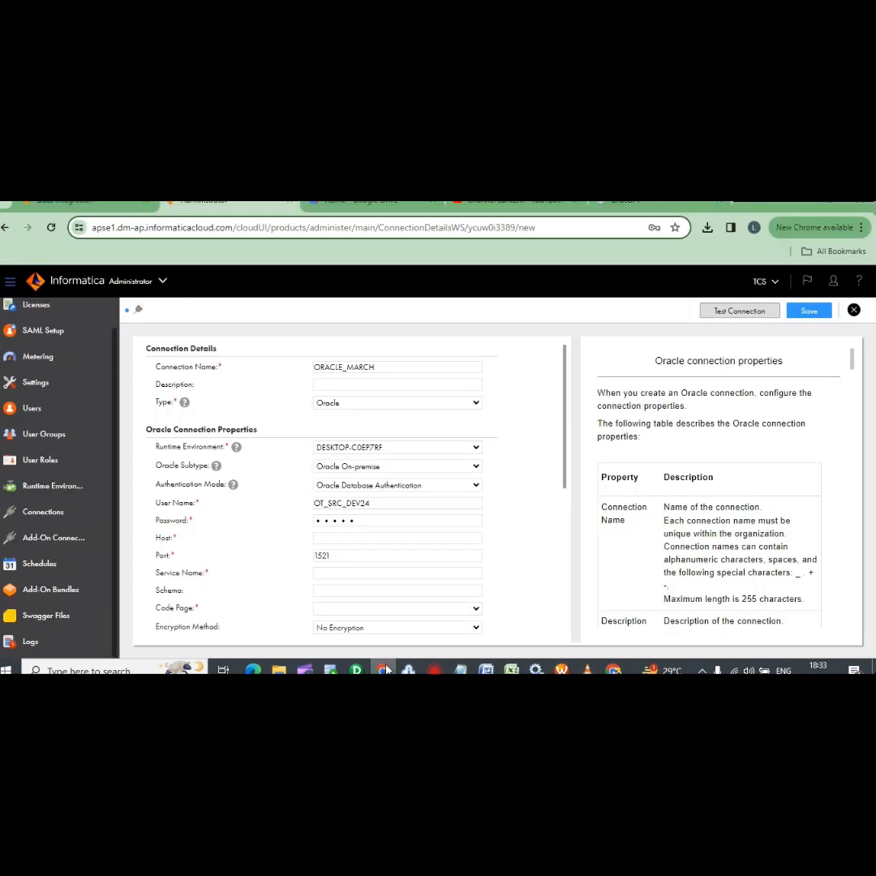
{"action": "left_click", "coordinate": [330, 669]}
{"action": "left_click_drag", "start_coordinate": [463, 484], "coordinate": [407, 480]}
{"action": "key", "text": "ctrl+c"}
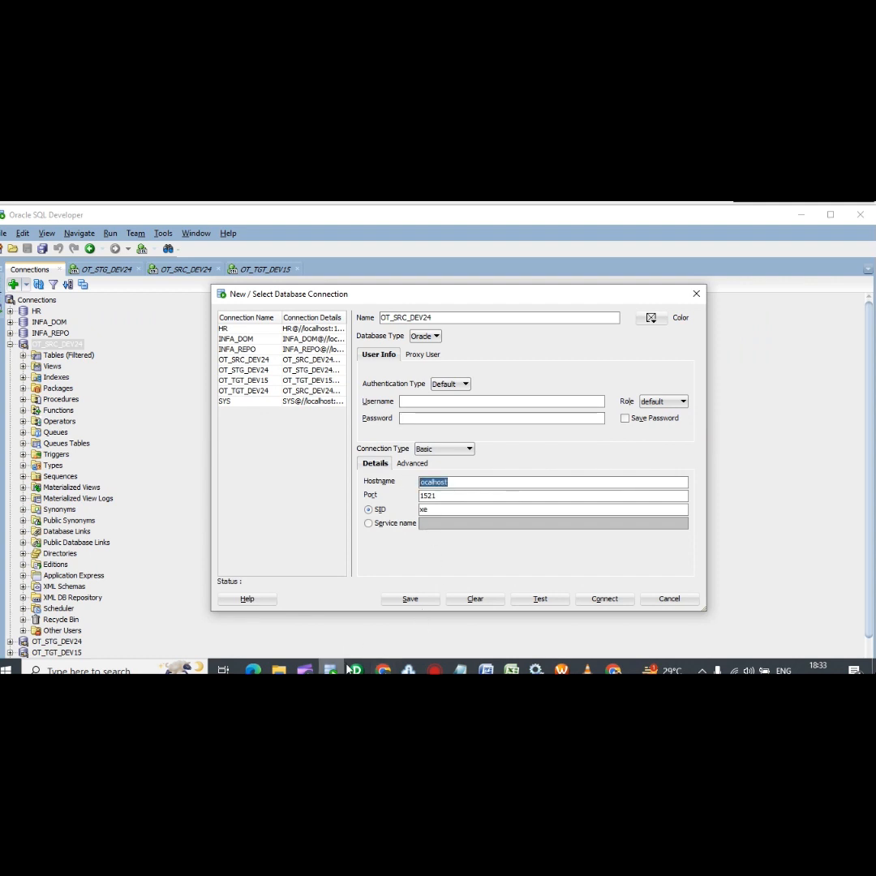
{"action": "left_click", "coordinate": [383, 670]}
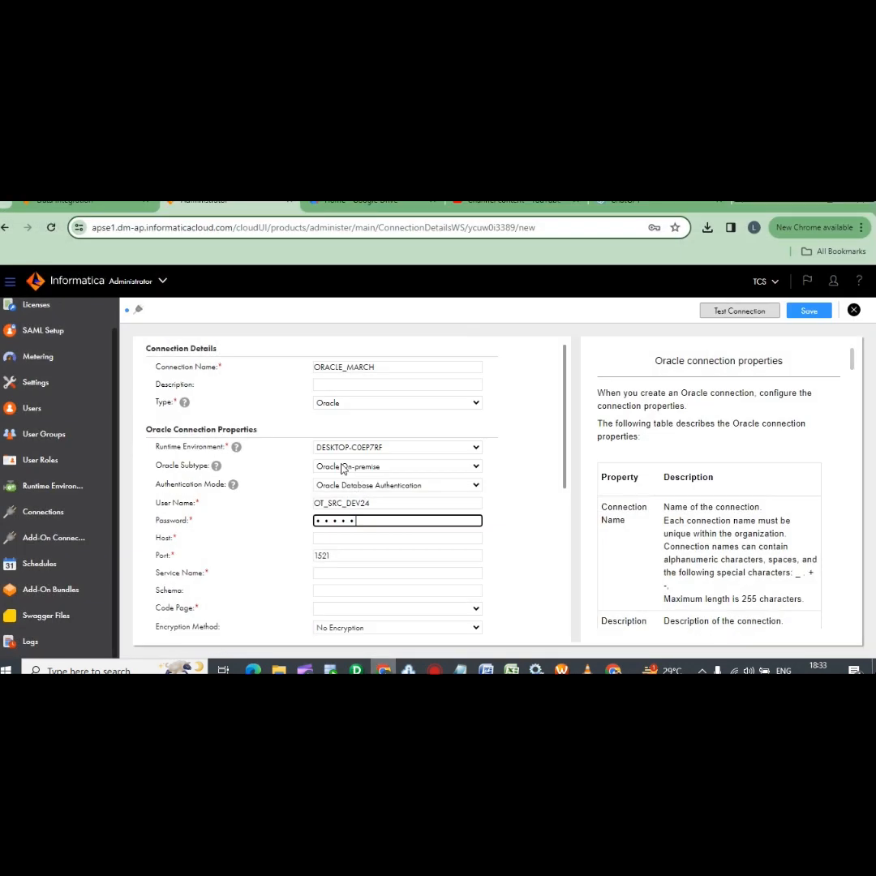
{"action": "left_click", "coordinate": [348, 538]}
{"action": "key", "text": "ctrl+v"}
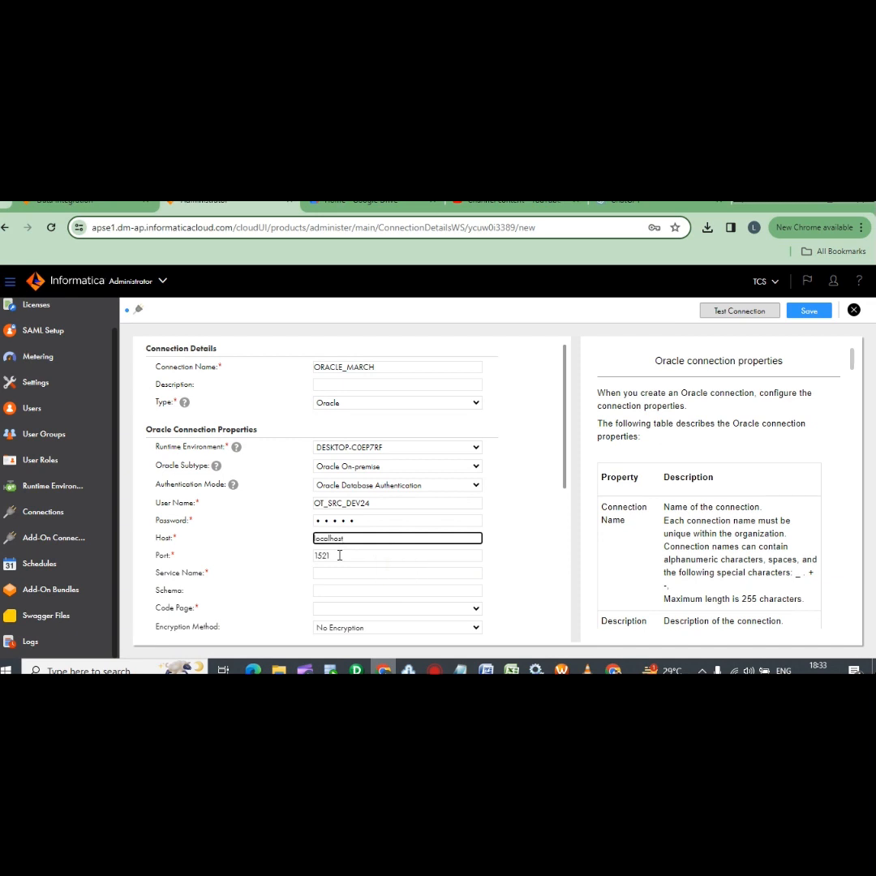
{"action": "left_click", "coordinate": [331, 669]}
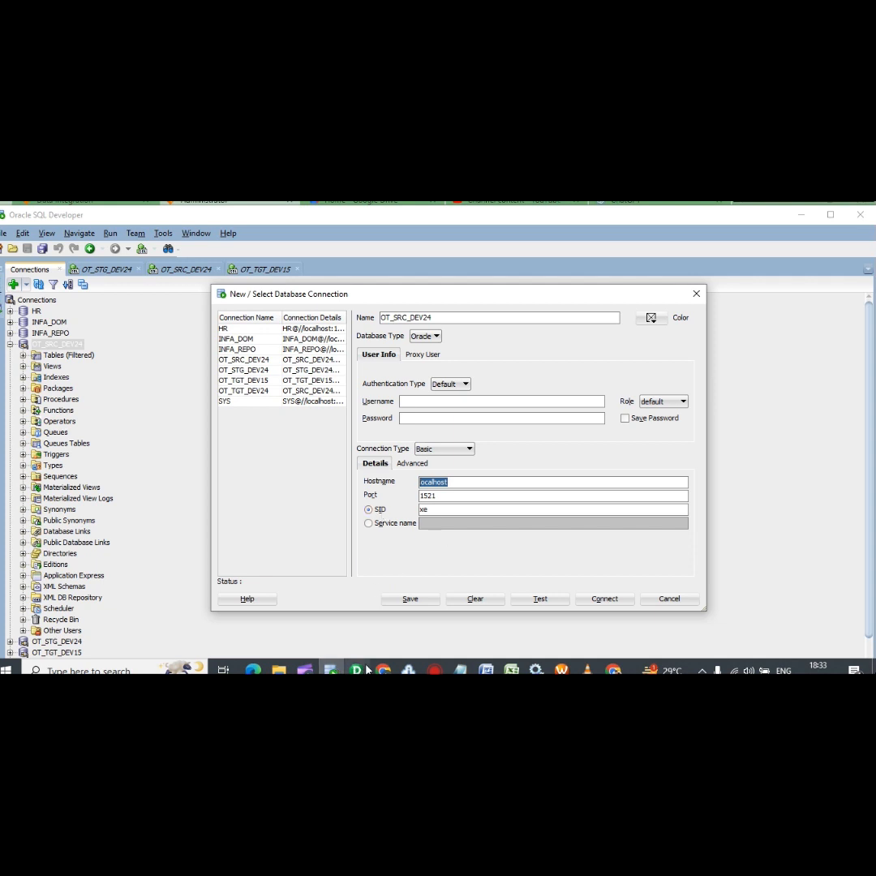
{"action": "key", "text": "alt+Tab"}
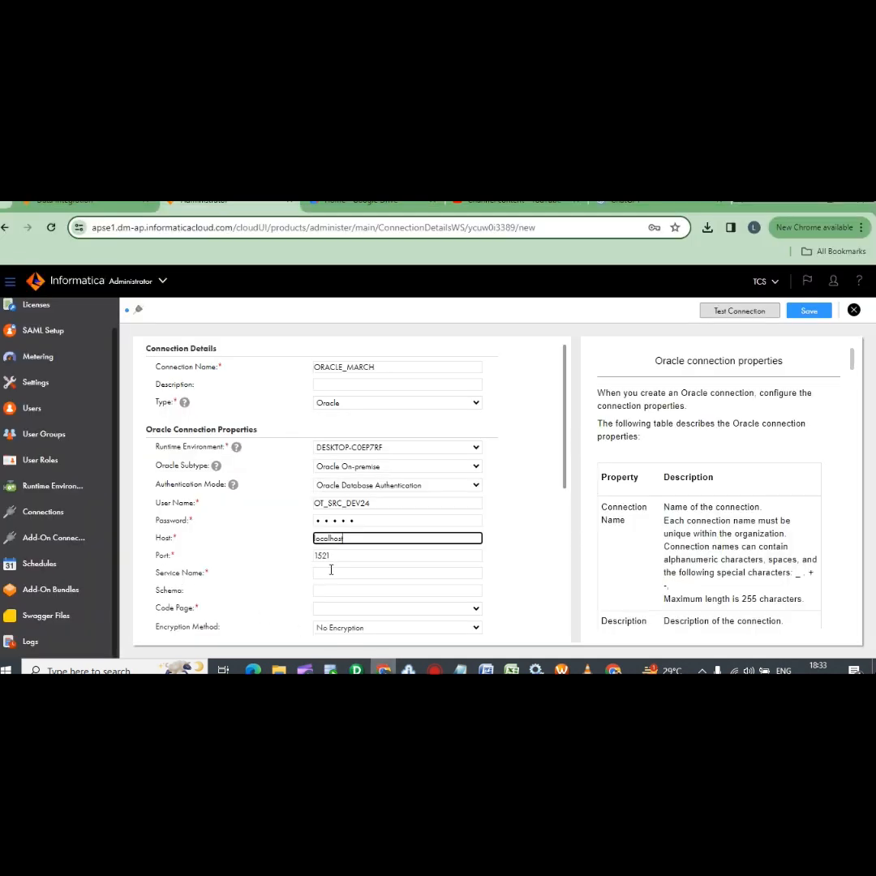
Set service name xe and re-enter the database password
{"action": "left_click", "coordinate": [331, 572]}
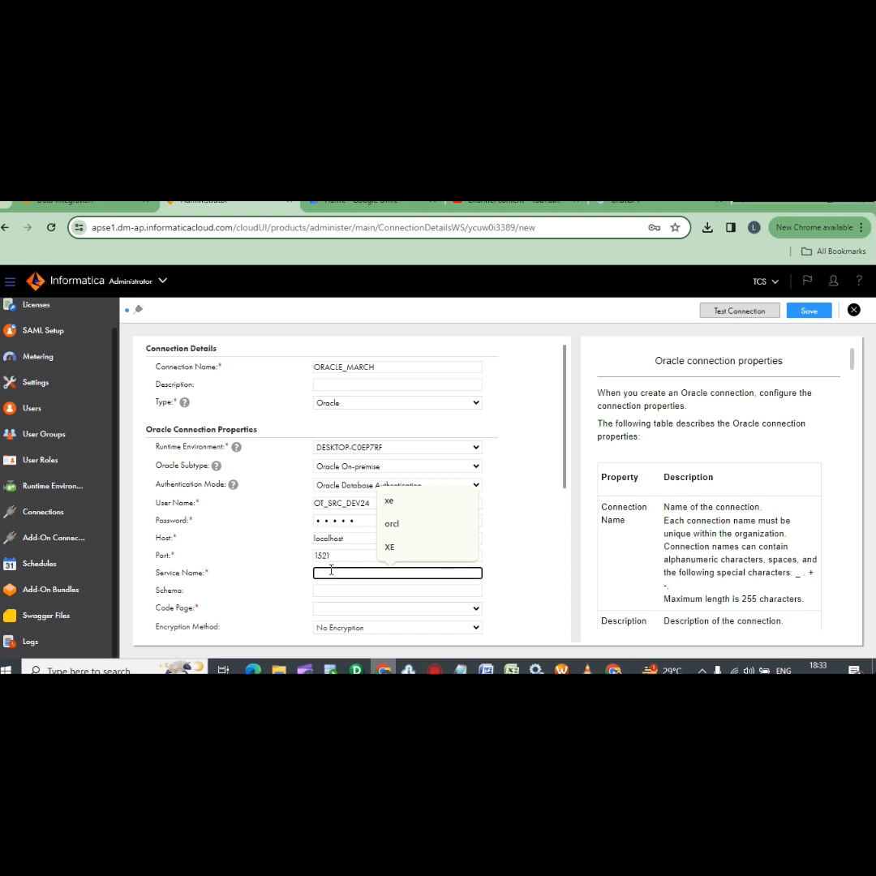
{"action": "type", "text": "XE"}
{"action": "key", "text": "BackSpace"}
{"action": "key", "text": "BackSpace"}
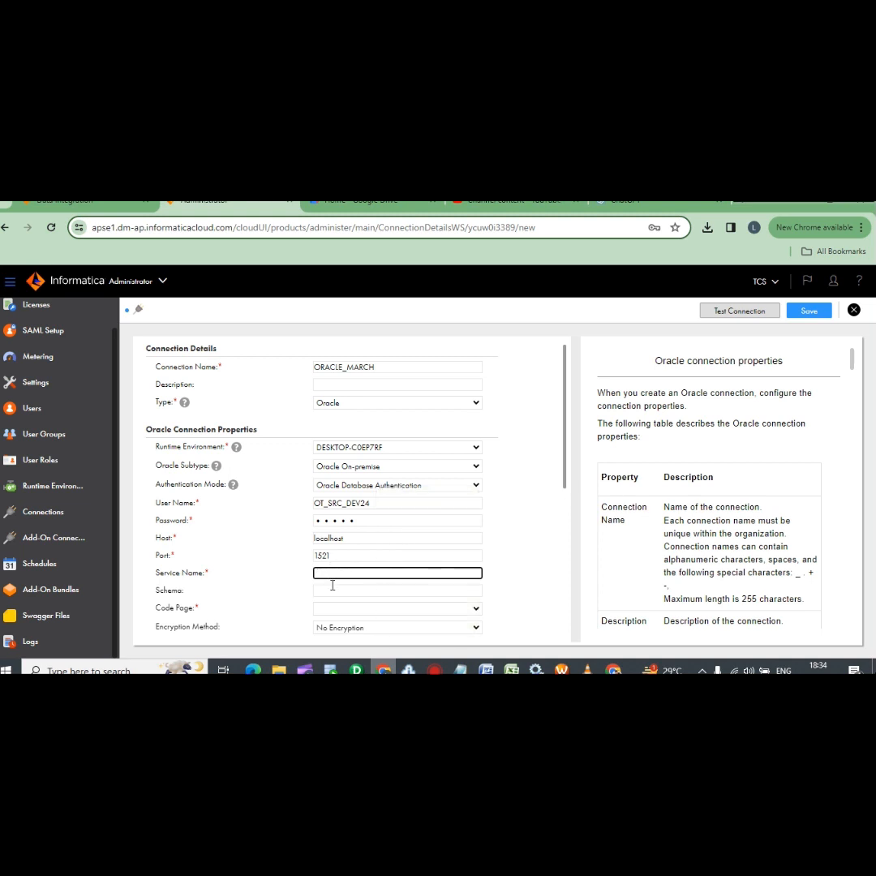
{"action": "type", "text": "xe"}
{"action": "left_click_drag", "start_coordinate": [365, 523], "coordinate": [263, 521]}
{"action": "type", "text": "o"}
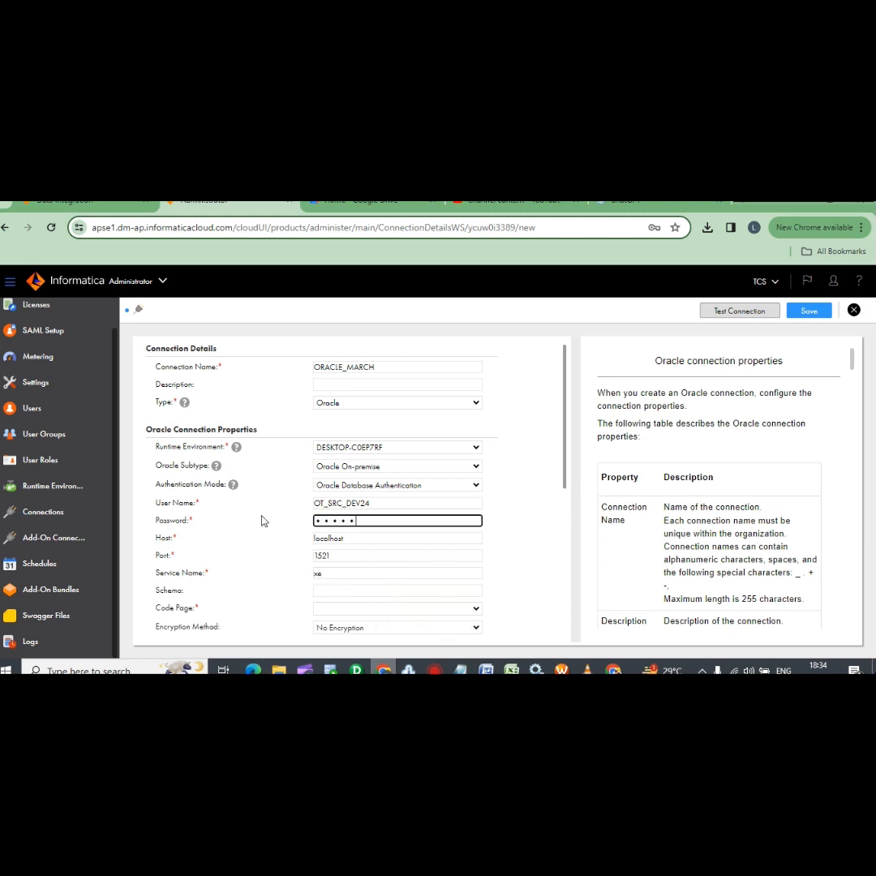
Choose code page MS Windows Latin1 and run a successful connection test
{"action": "scroll", "coordinate": [365, 569], "scroll_direction": "down", "scroll_amount": 2}
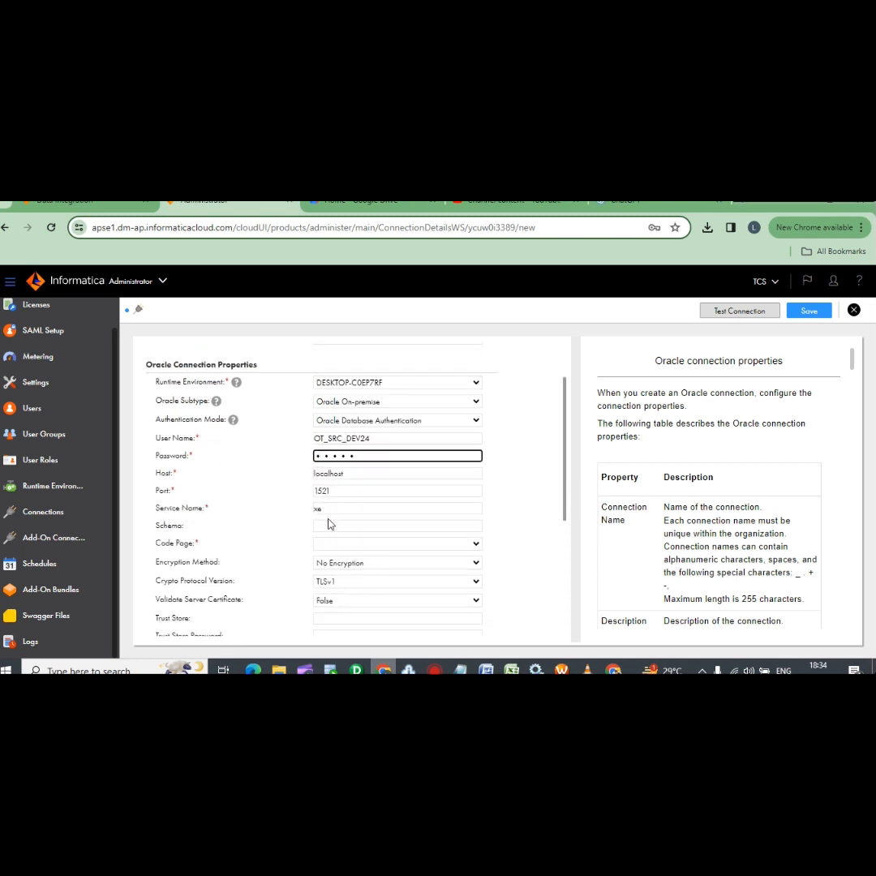
{"action": "left_click", "coordinate": [329, 524]}
{"action": "scroll", "coordinate": [344, 550], "scroll_direction": "down", "scroll_amount": 2}
{"action": "scroll", "coordinate": [339, 442], "scroll_direction": "up", "scroll_amount": 2}
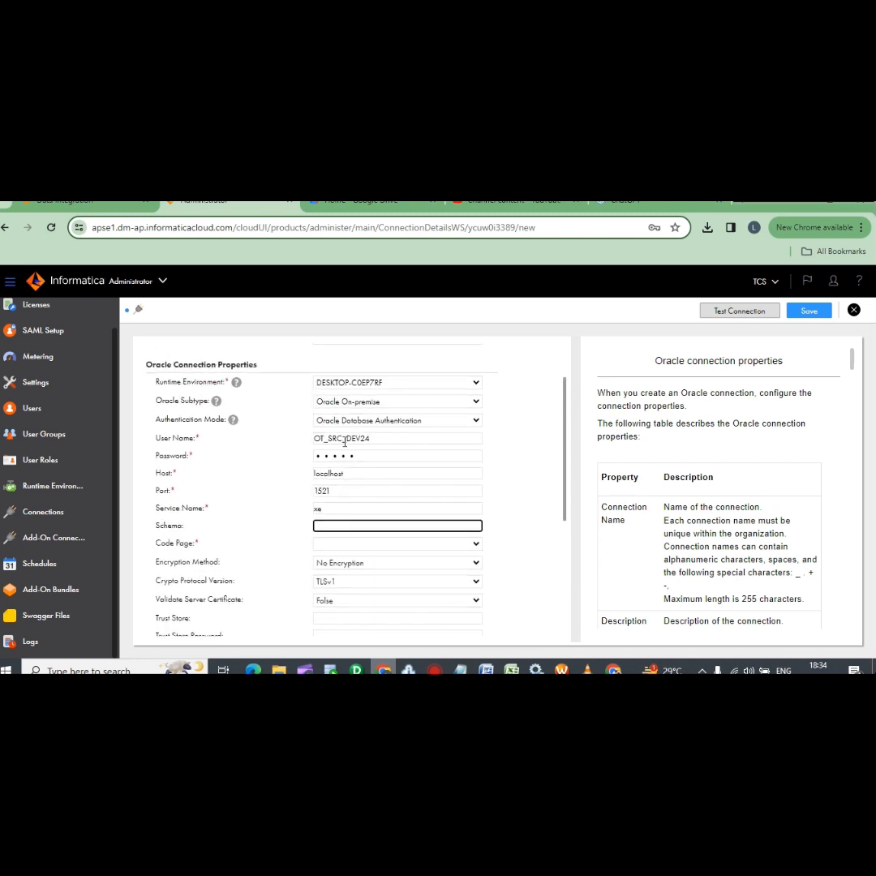
{"action": "scroll", "coordinate": [344, 442], "scroll_direction": "down", "scroll_amount": 2}
{"action": "left_click", "coordinate": [349, 414]}
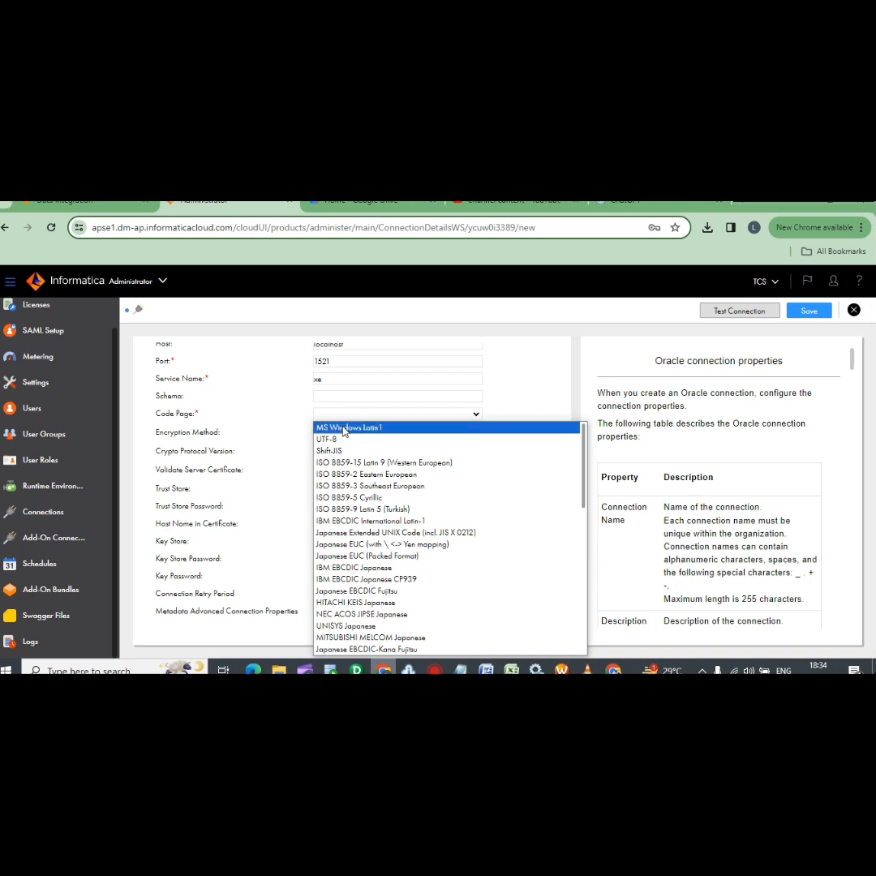
{"action": "left_click", "coordinate": [349, 427]}
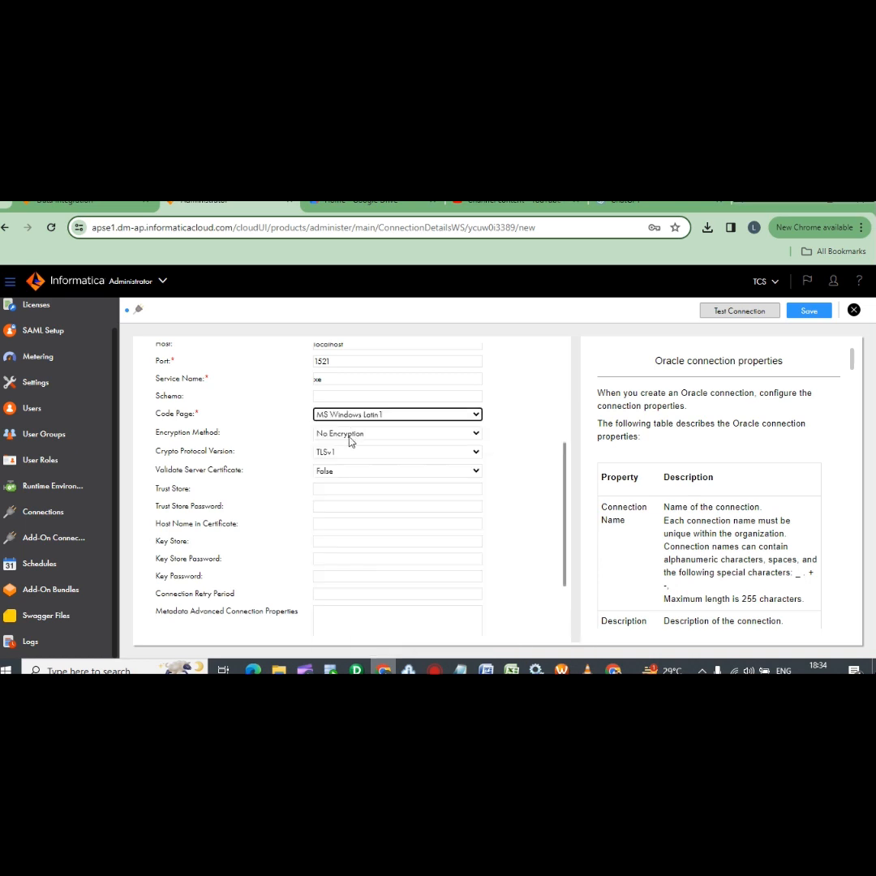
{"action": "scroll", "coordinate": [351, 512], "scroll_direction": "up", "scroll_amount": 3}
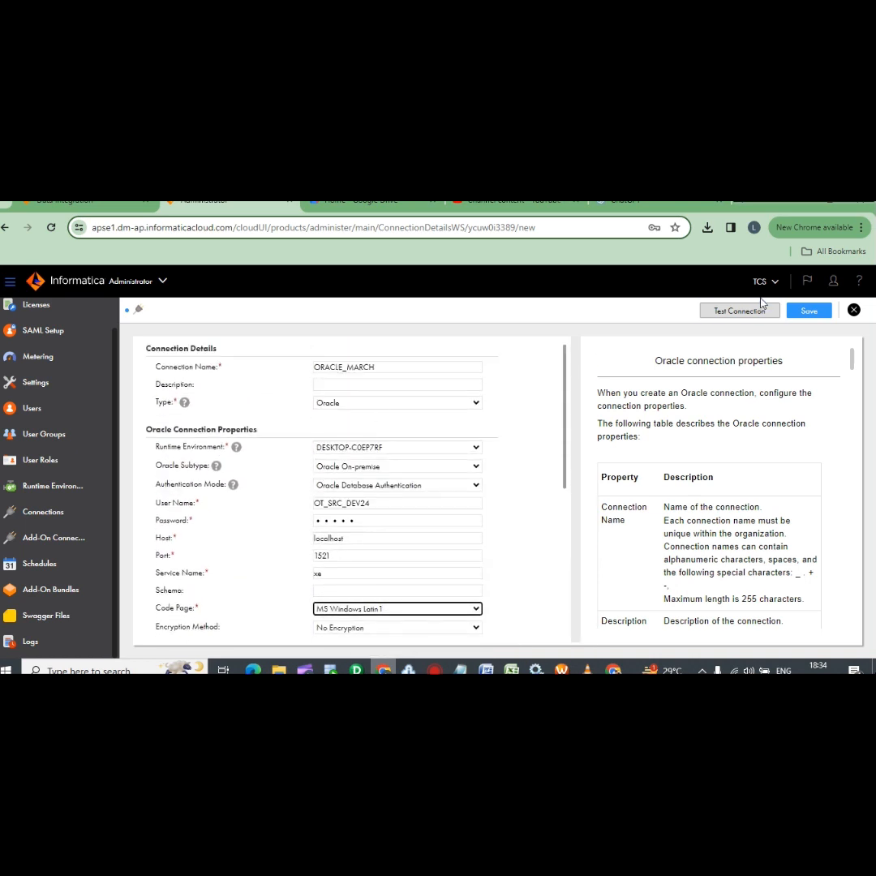
{"action": "left_click", "coordinate": [740, 311]}
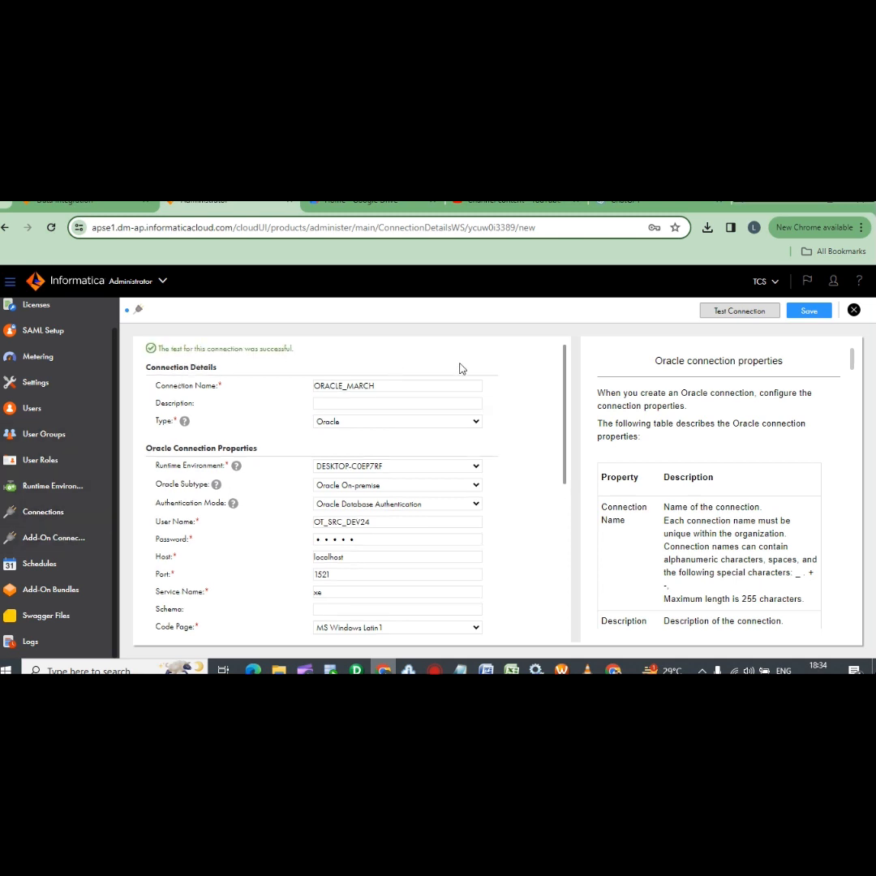
Save the ORACLE_MARCH connection, close it, and move over to Data Integration
{"action": "left_click", "coordinate": [808, 313]}
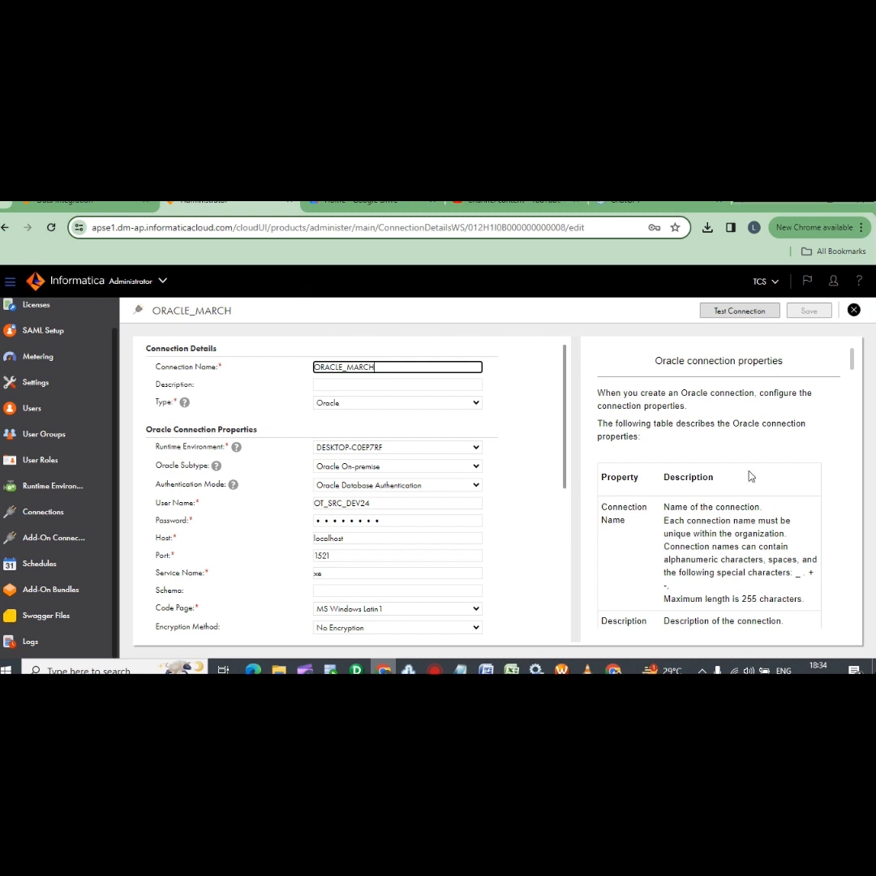
{"action": "scroll", "coordinate": [734, 527], "scroll_direction": "down", "scroll_amount": 3}
{"action": "scroll", "coordinate": [731, 552], "scroll_direction": "down", "scroll_amount": 5}
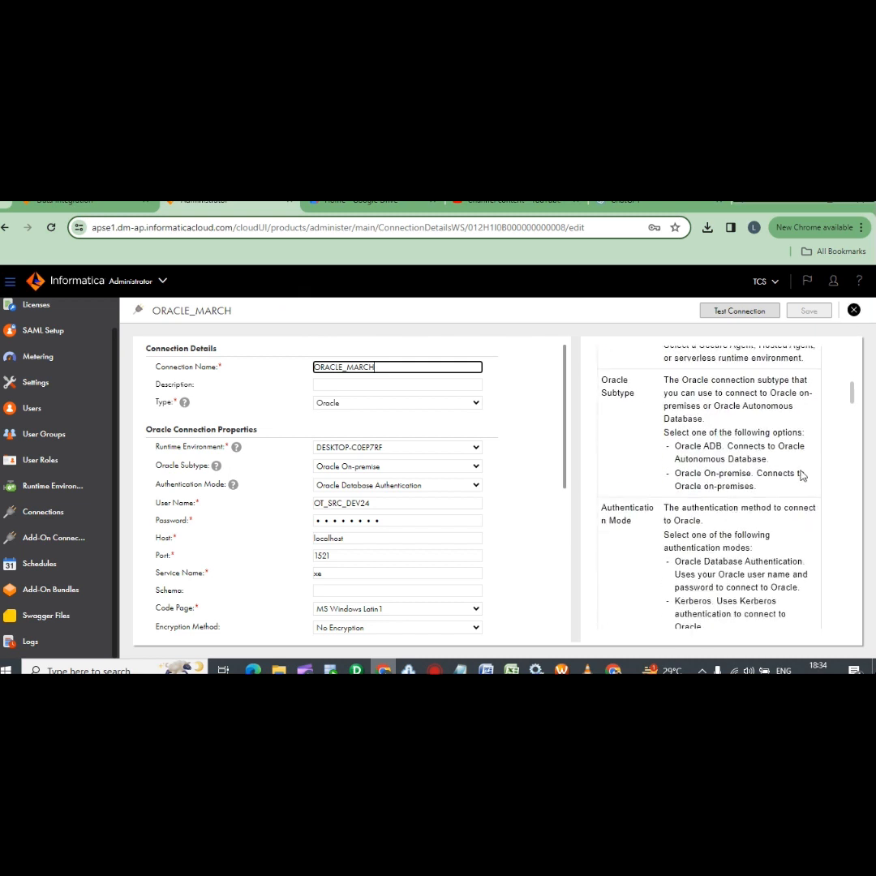
{"action": "left_click", "coordinate": [853, 311]}
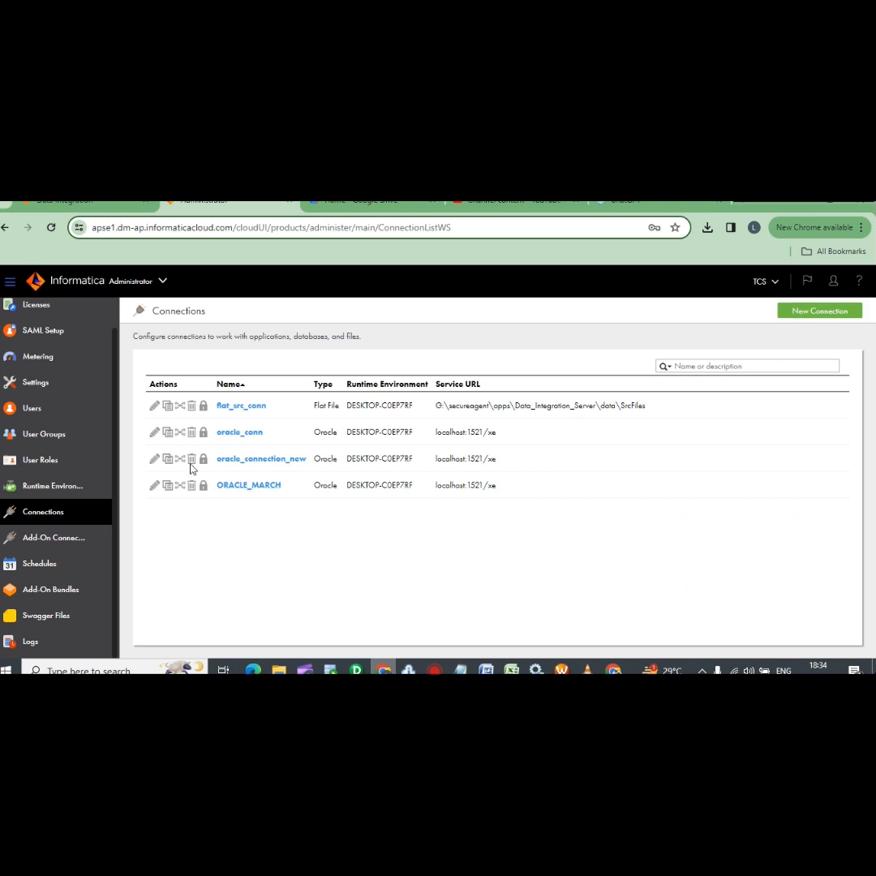
{"action": "left_click", "coordinate": [101, 210]}
Set Mapping6's Source transformation connection to ORACLE_MARCH
{"action": "left_click", "coordinate": [599, 450]}
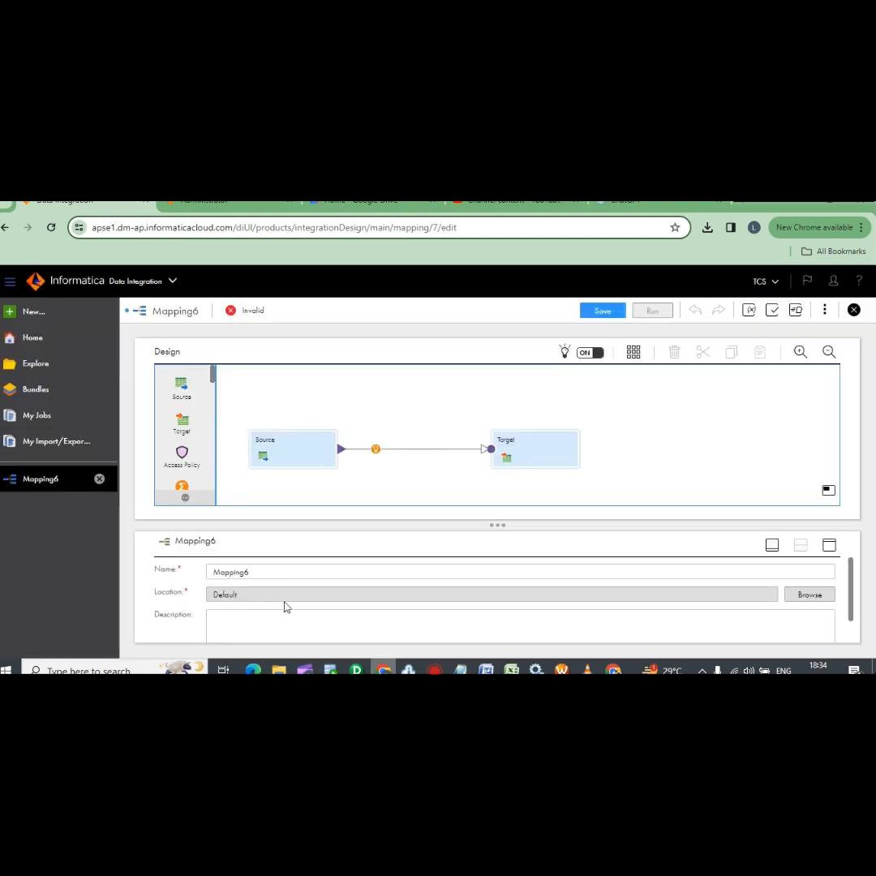
{"action": "scroll", "coordinate": [284, 607], "scroll_direction": "down", "scroll_amount": 1}
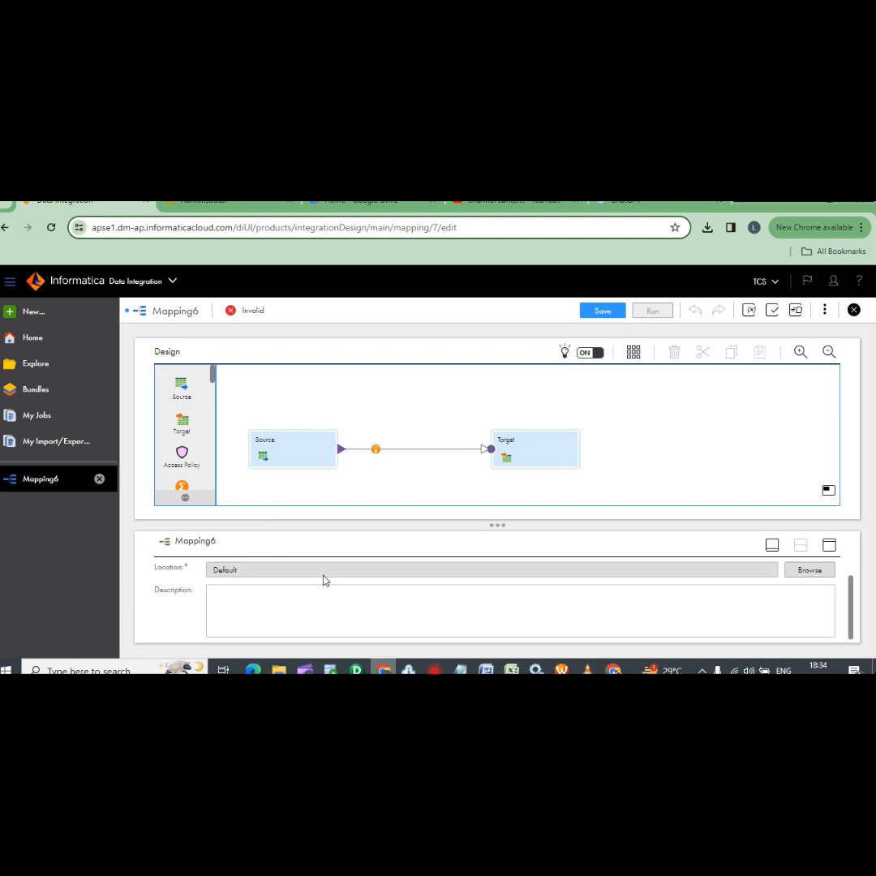
{"action": "left_click", "coordinate": [277, 451]}
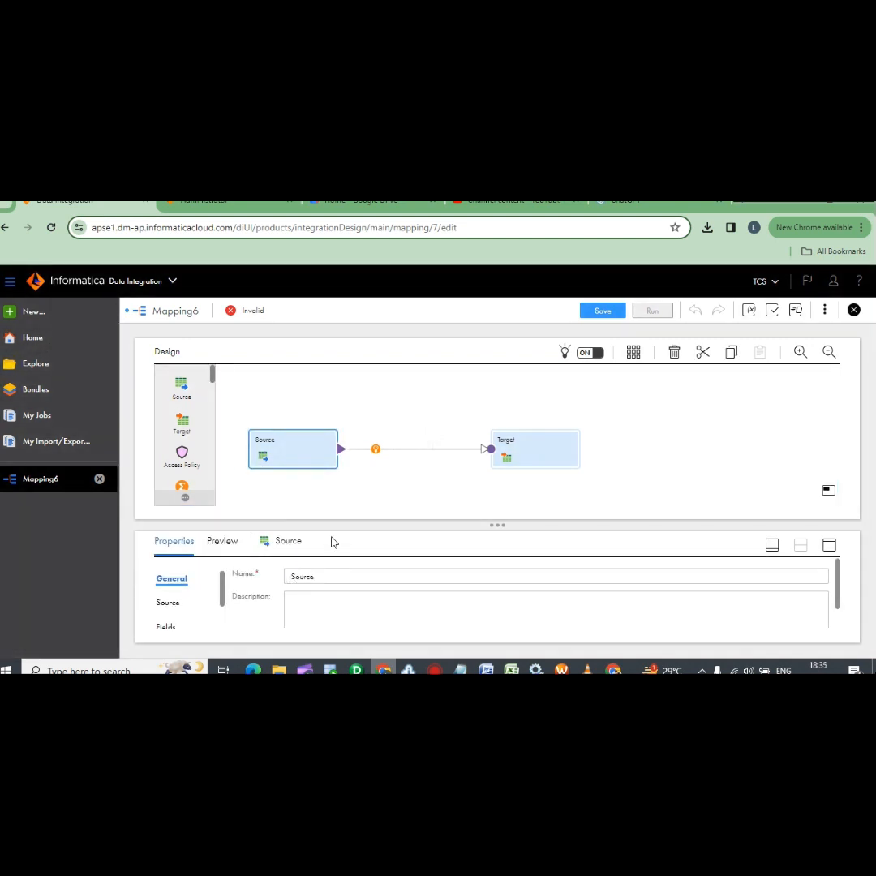
{"action": "scroll", "coordinate": [381, 575], "scroll_direction": "down", "scroll_amount": 1}
{"action": "scroll", "coordinate": [356, 594], "scroll_direction": "up", "scroll_amount": 1}
{"action": "left_click", "coordinate": [170, 612]}
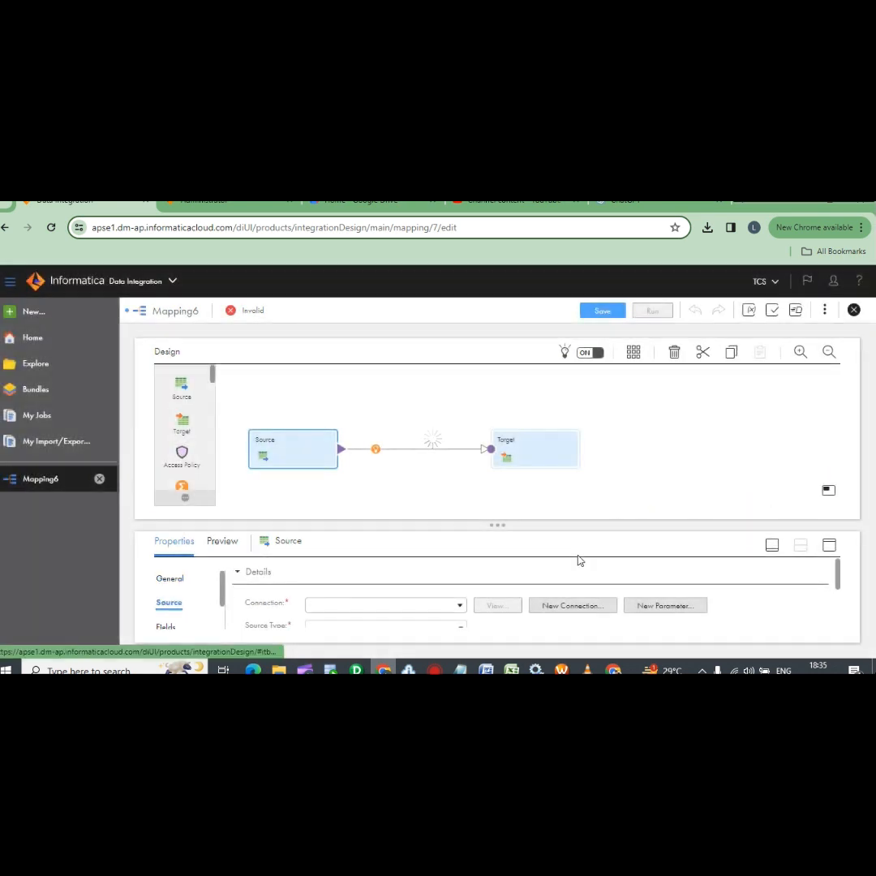
{"action": "scroll", "coordinate": [373, 578], "scroll_direction": "down", "scroll_amount": 1}
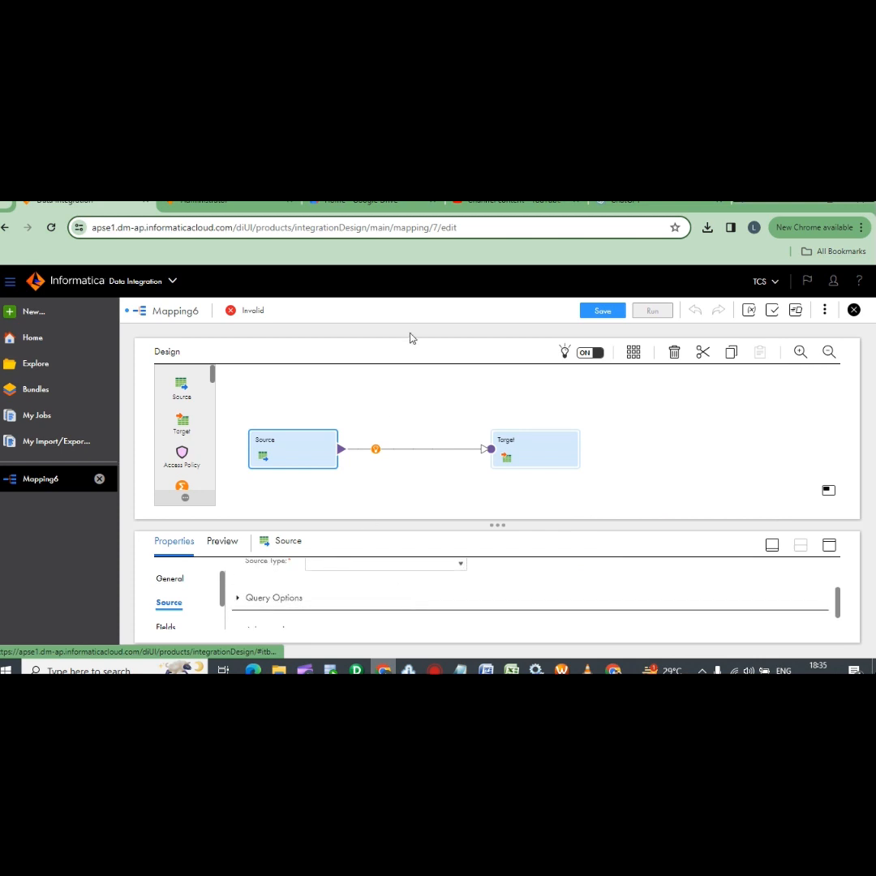
{"action": "scroll", "coordinate": [410, 592], "scroll_direction": "up", "scroll_amount": 1}
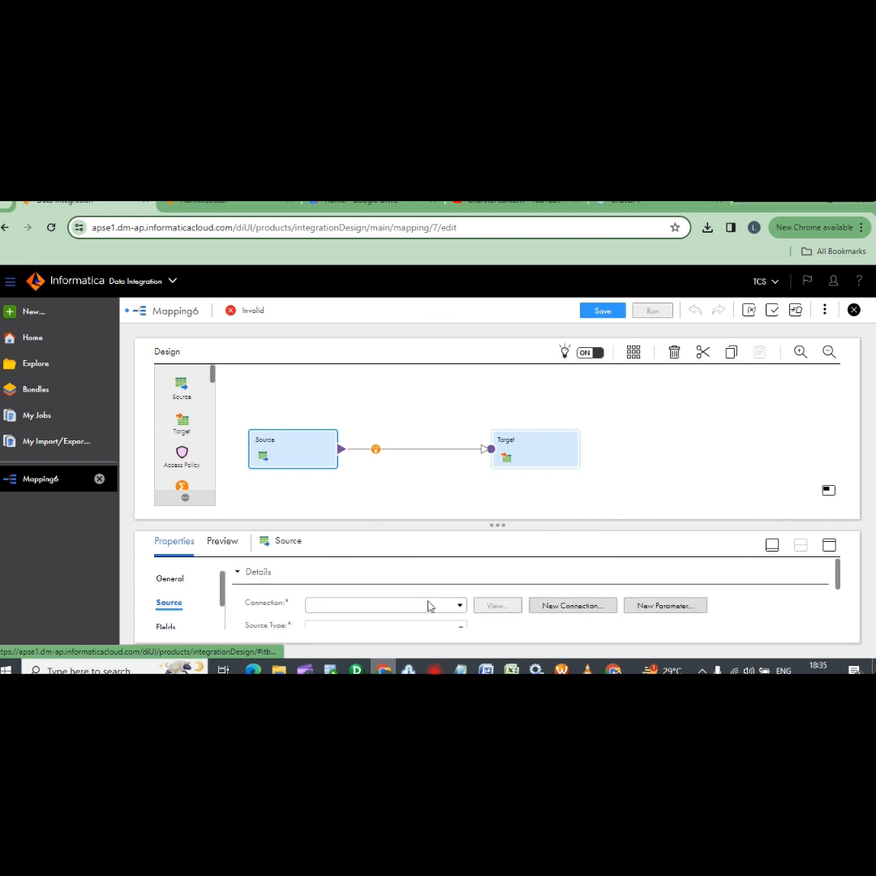
{"action": "left_click", "coordinate": [459, 606]}
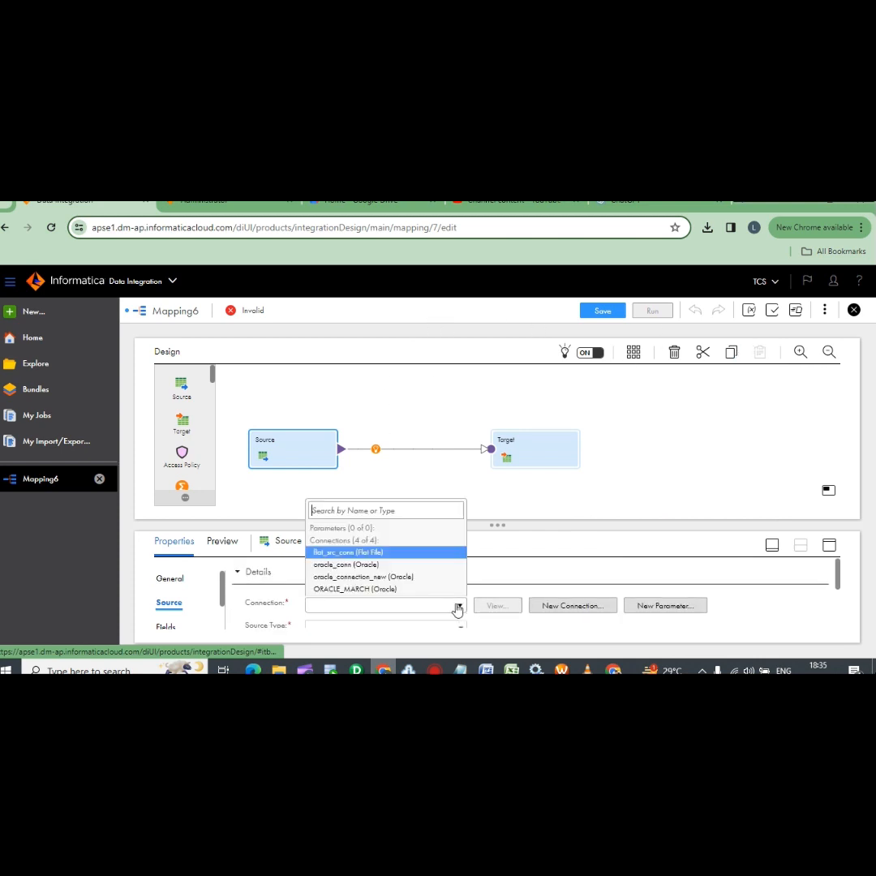
{"action": "left_click", "coordinate": [369, 590]}
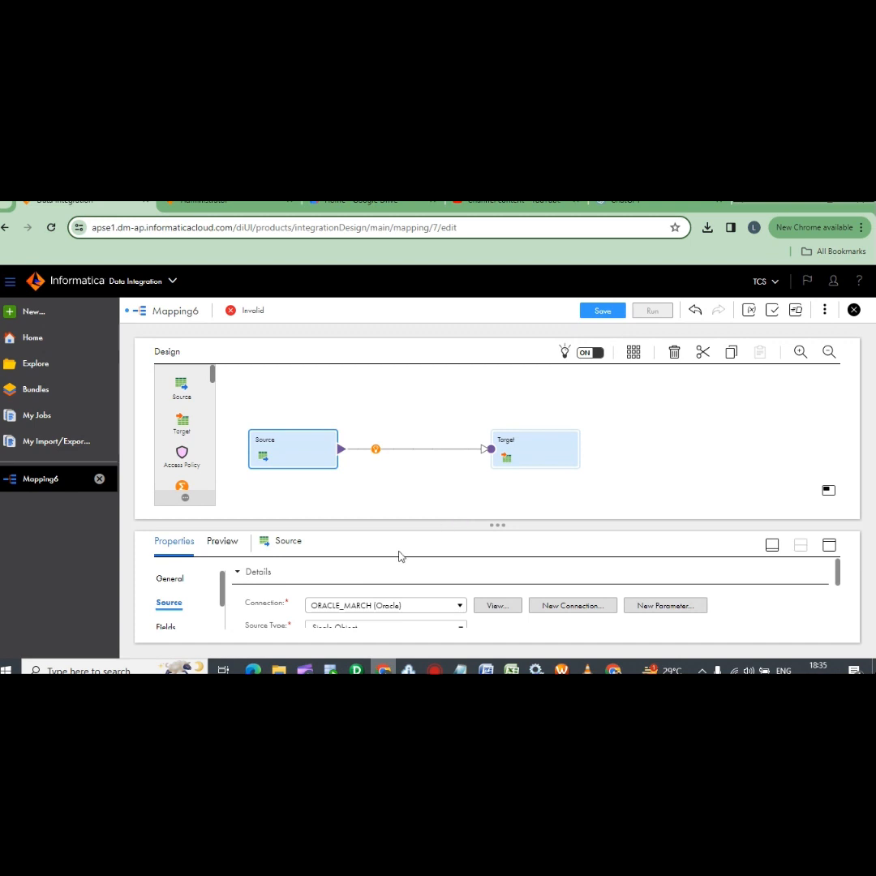
Maximize the Source properties panel and browse ORACLE_MARCH's tables for a source object
{"action": "left_click", "coordinate": [773, 545]}
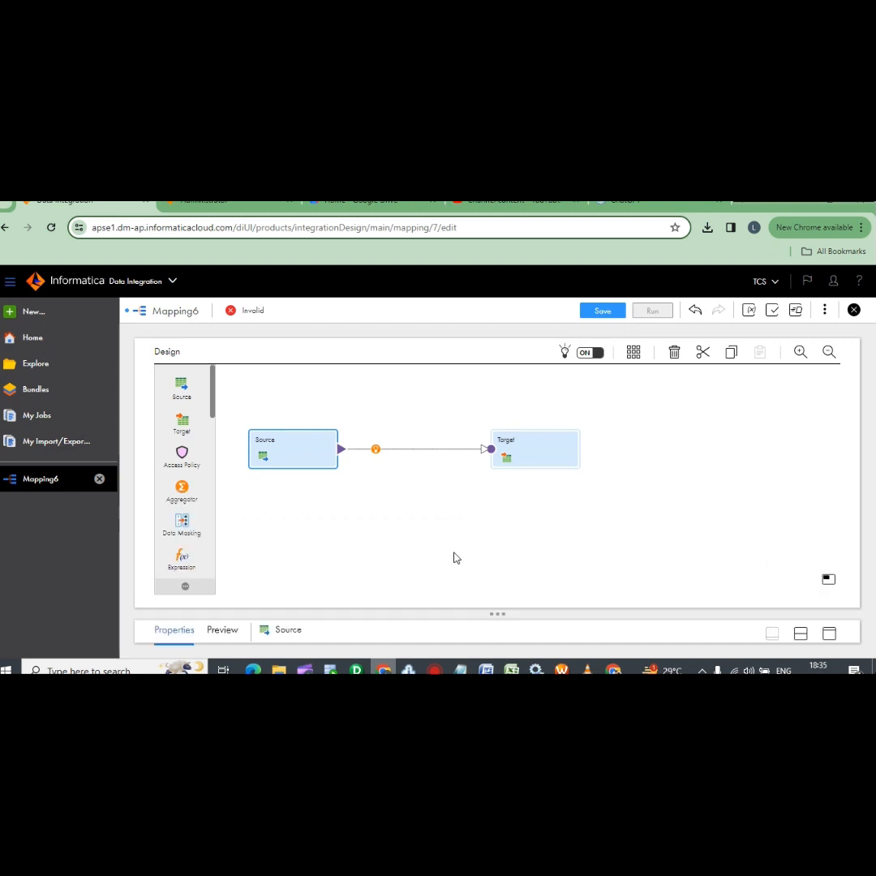
{"action": "left_click", "coordinate": [829, 632]}
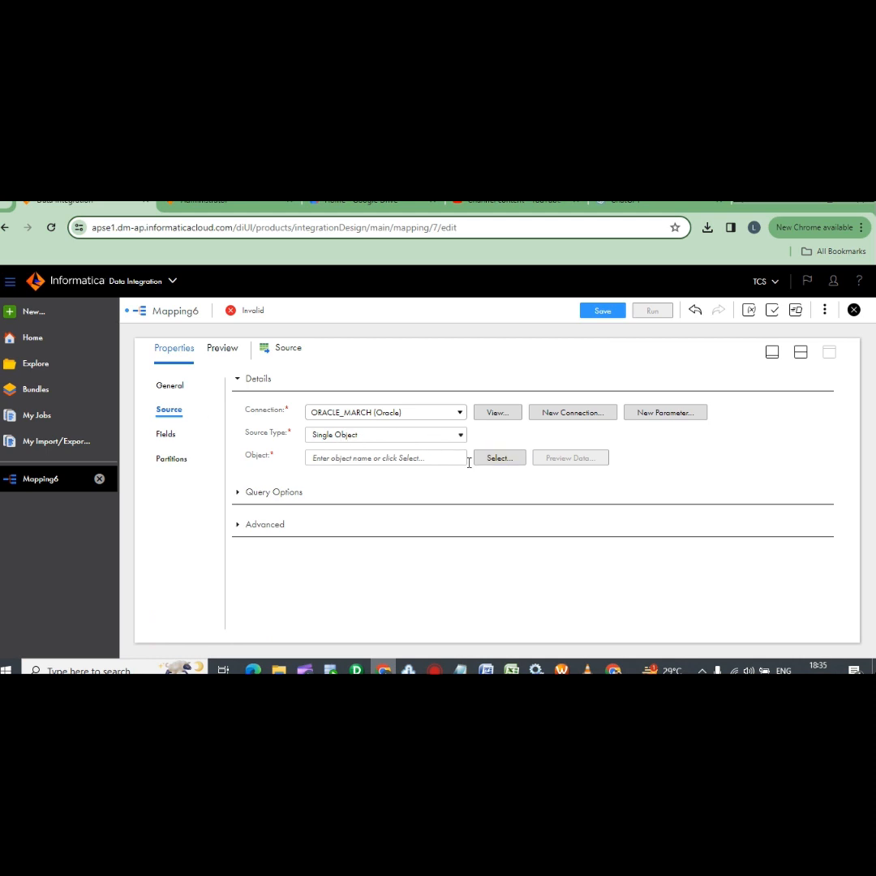
{"action": "left_click", "coordinate": [495, 458]}
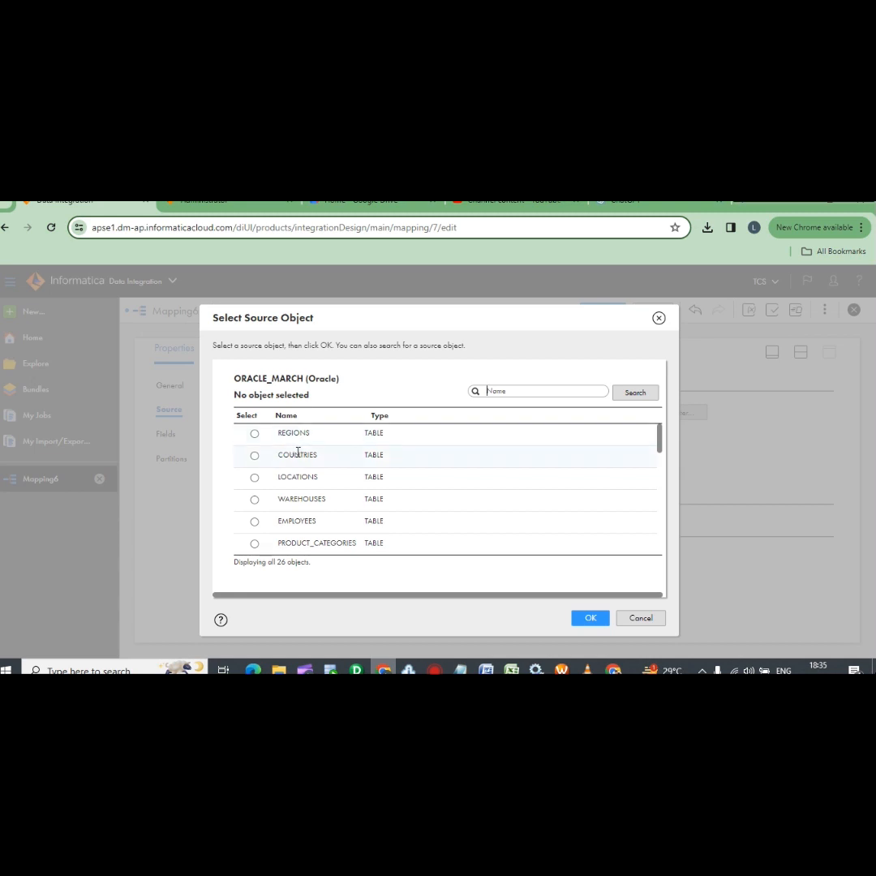
Pick the REGIONS table in the Select Source Object list and confirm it
{"action": "scroll", "coordinate": [298, 454], "scroll_direction": "down", "scroll_amount": 5}
{"action": "scroll", "coordinate": [308, 479], "scroll_direction": "up", "scroll_amount": 5}
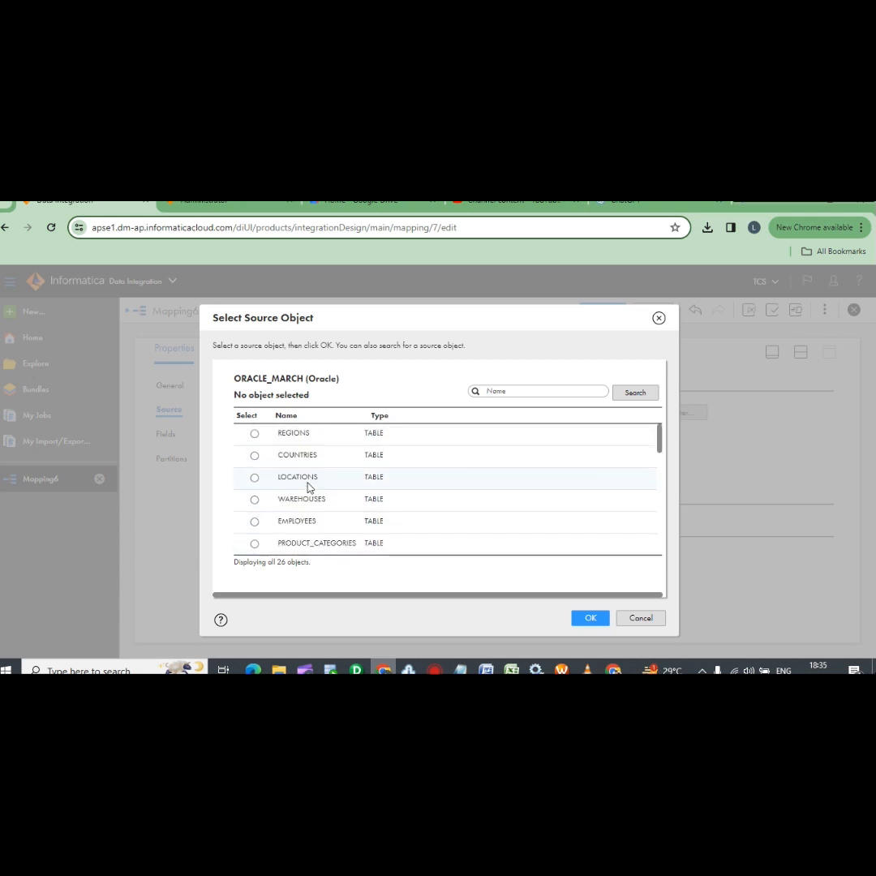
{"action": "left_click", "coordinate": [254, 433]}
{"action": "scroll", "coordinate": [274, 456], "scroll_direction": "down", "scroll_amount": 3}
{"action": "scroll", "coordinate": [276, 458], "scroll_direction": "down", "scroll_amount": 6}
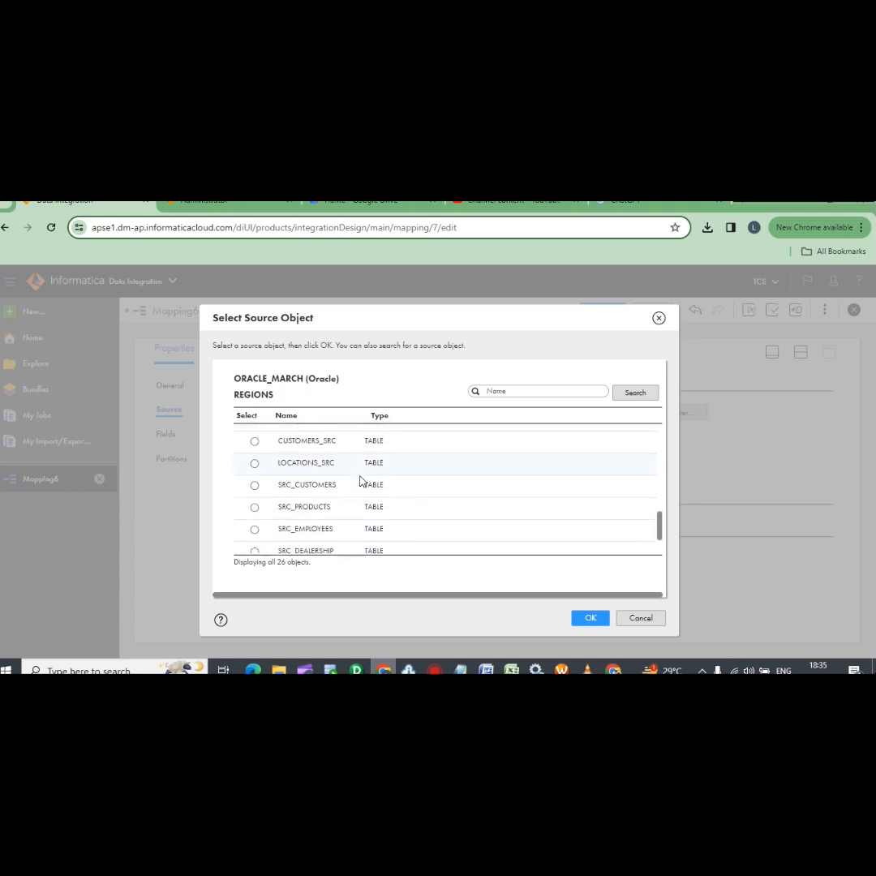
{"action": "scroll", "coordinate": [357, 515], "scroll_direction": "up", "scroll_amount": 6}
{"action": "scroll", "coordinate": [339, 514], "scroll_direction": "up", "scroll_amount": 3}
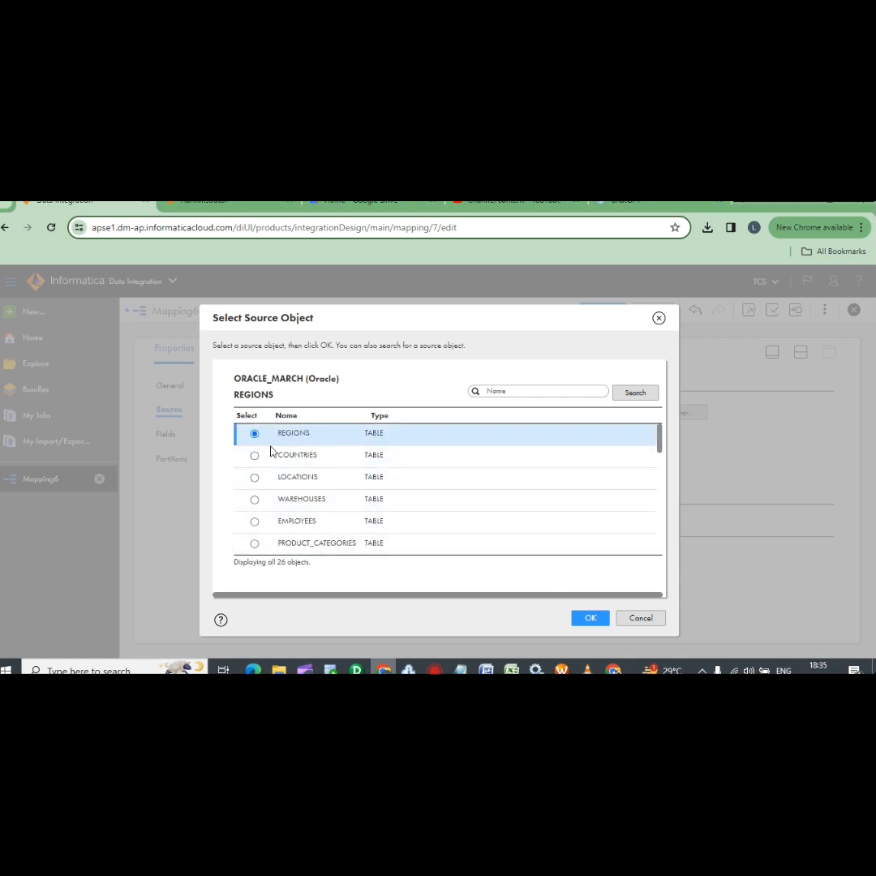
{"action": "left_click", "coordinate": [589, 620]}
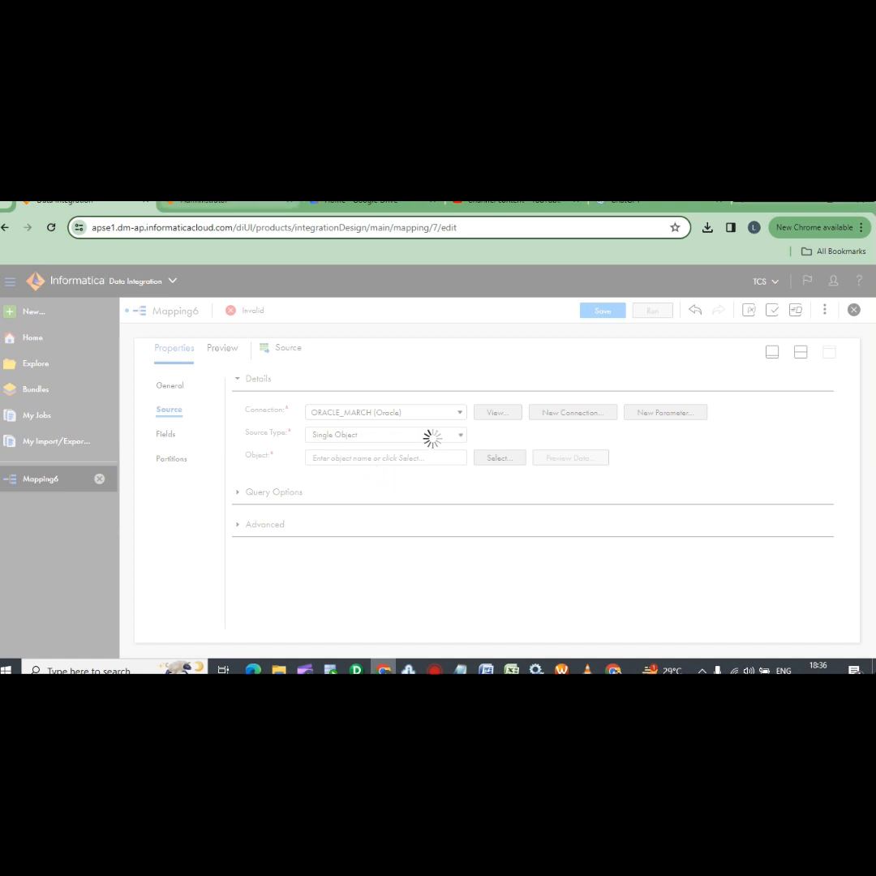
Start another new connection in Administrator and name it ORACLE_MARCH_TGT
{"action": "left_click", "coordinate": [218, 203]}
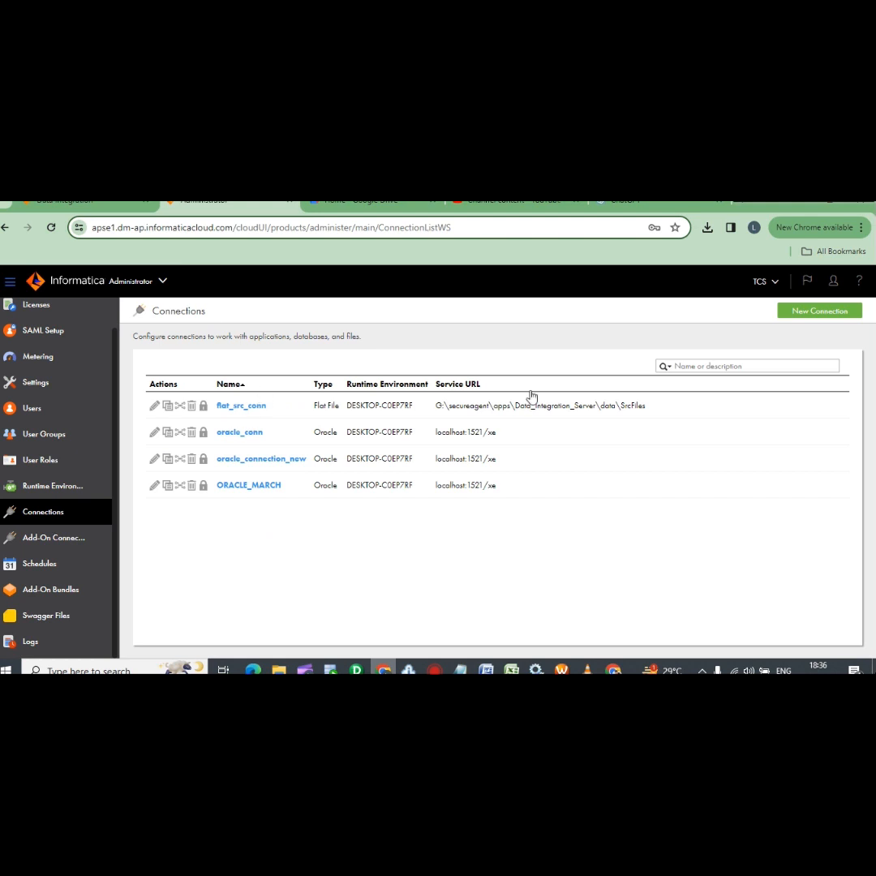
{"action": "left_click", "coordinate": [843, 310]}
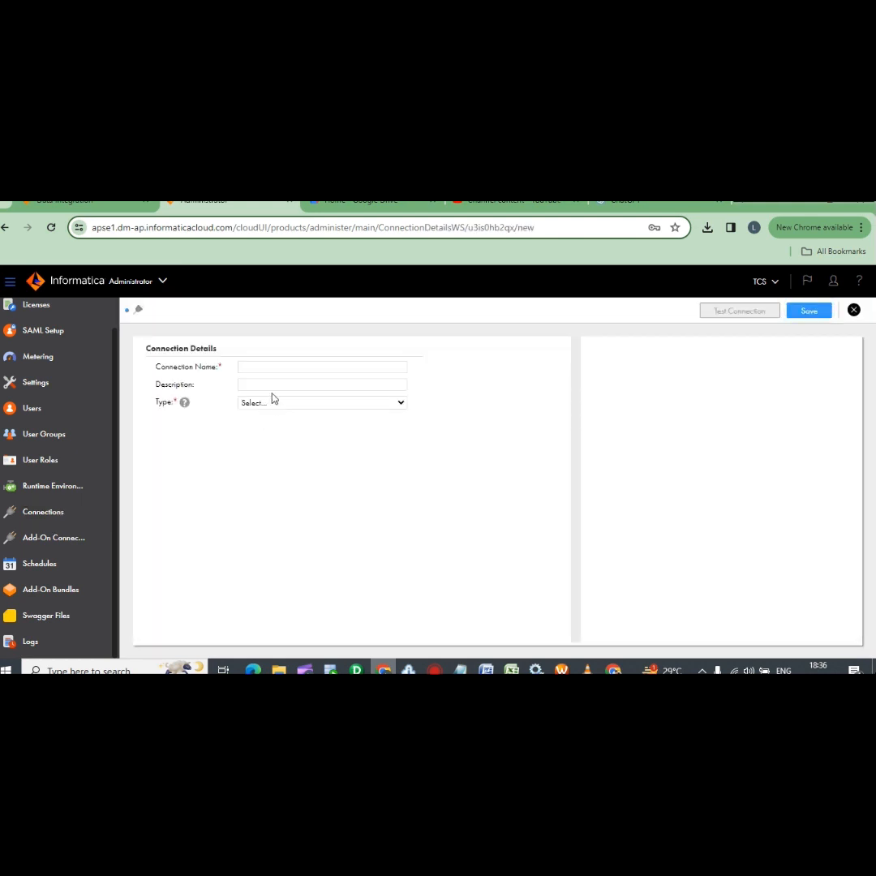
{"action": "left_click", "coordinate": [284, 369]}
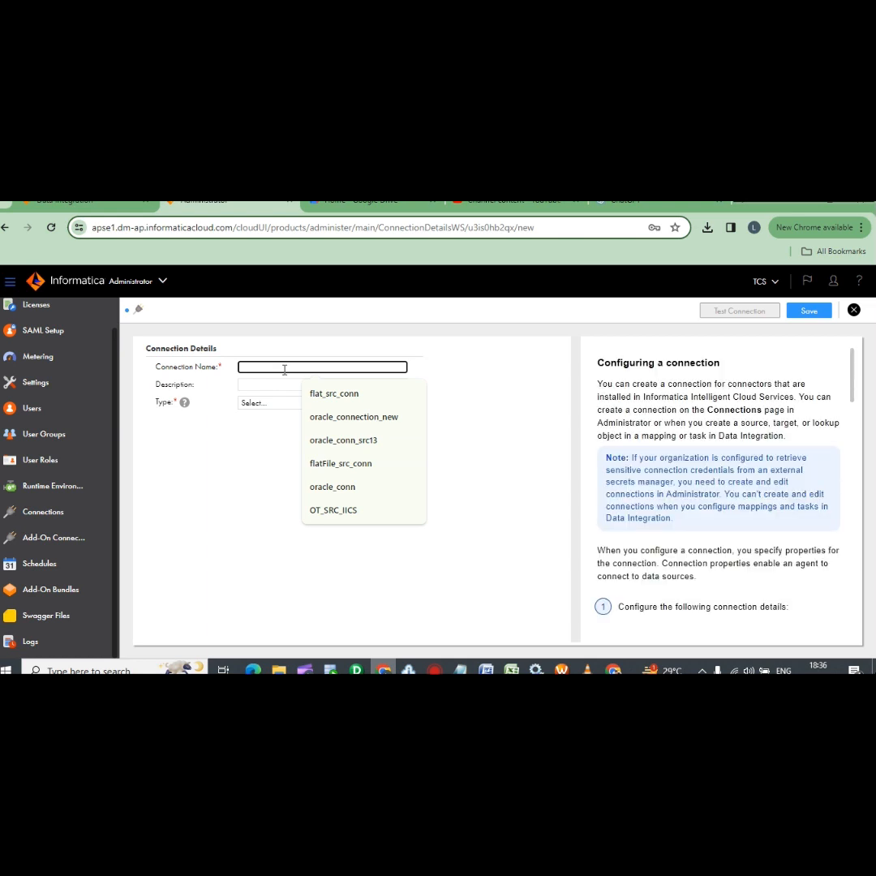
{"action": "type", "text": "or"}
{"action": "key", "text": "BackSpace"}
{"action": "key", "text": "BackSpace"}
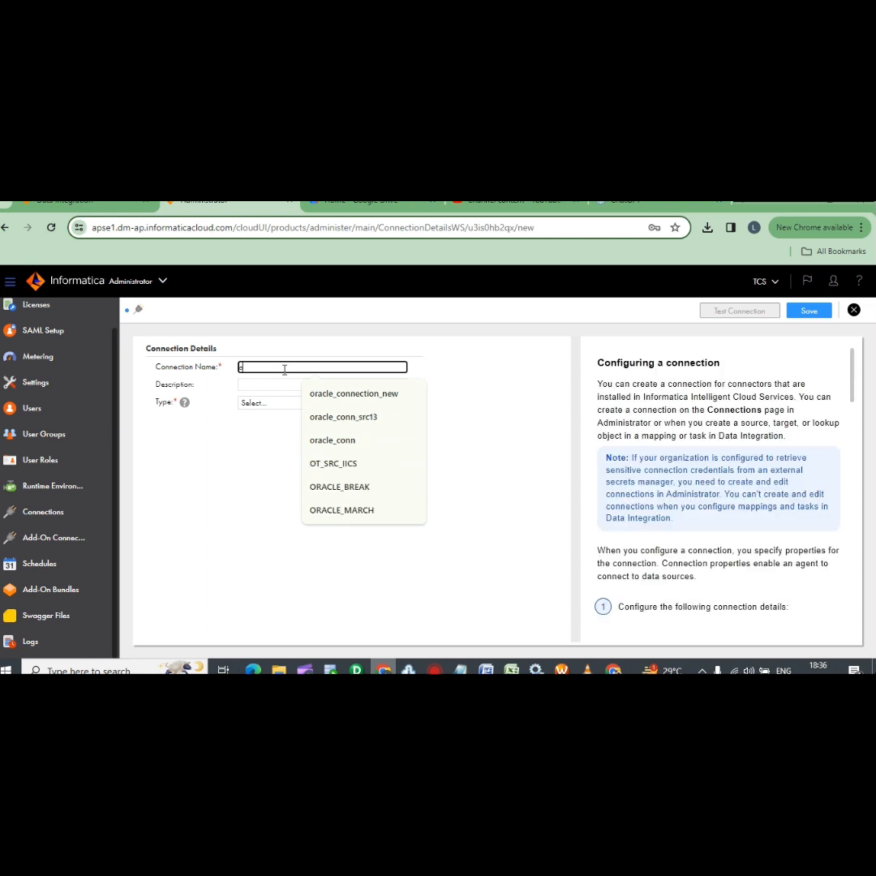
{"action": "type", "text": "ORACL"}
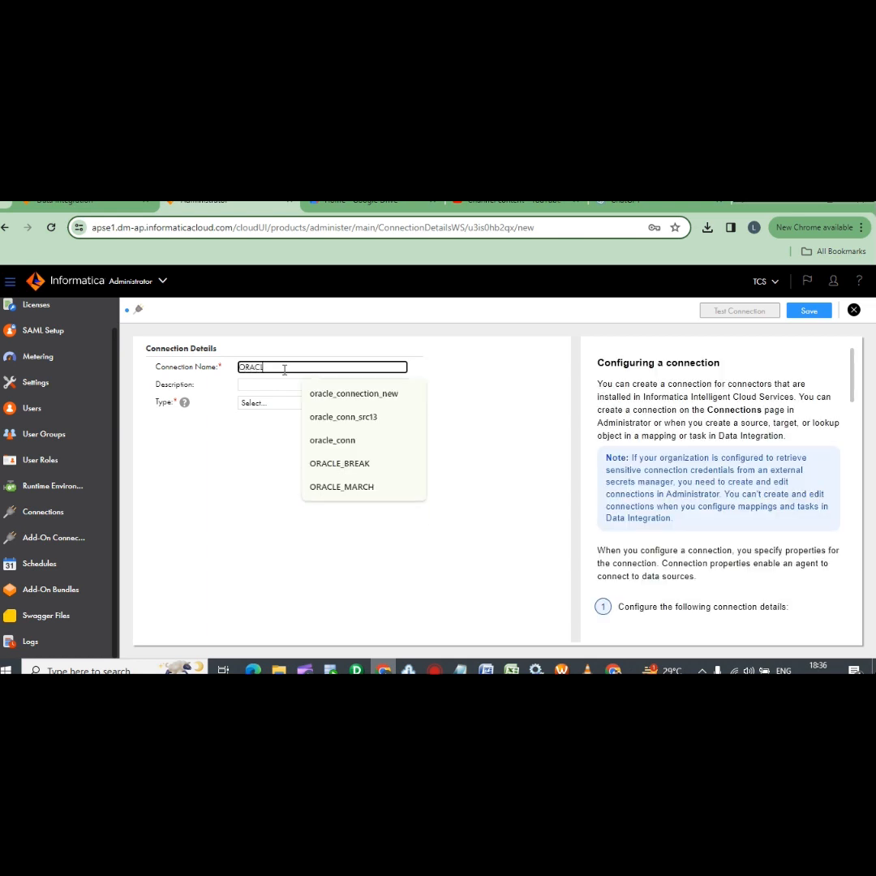
{"action": "type", "text": "E_MARCH_TGT"}
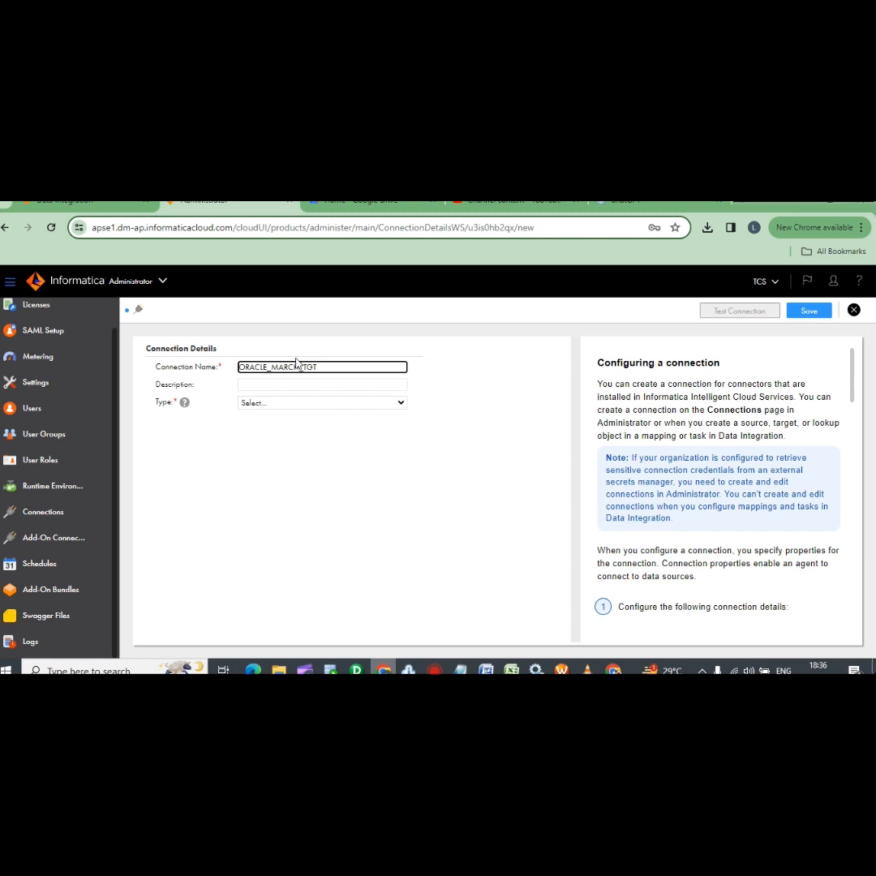
Make it an Oracle connection on DESKTOP-C0EP7RF, then bring up SQL Developer's connections
{"action": "left_click", "coordinate": [309, 403]}
{"action": "left_click", "coordinate": [258, 510]}
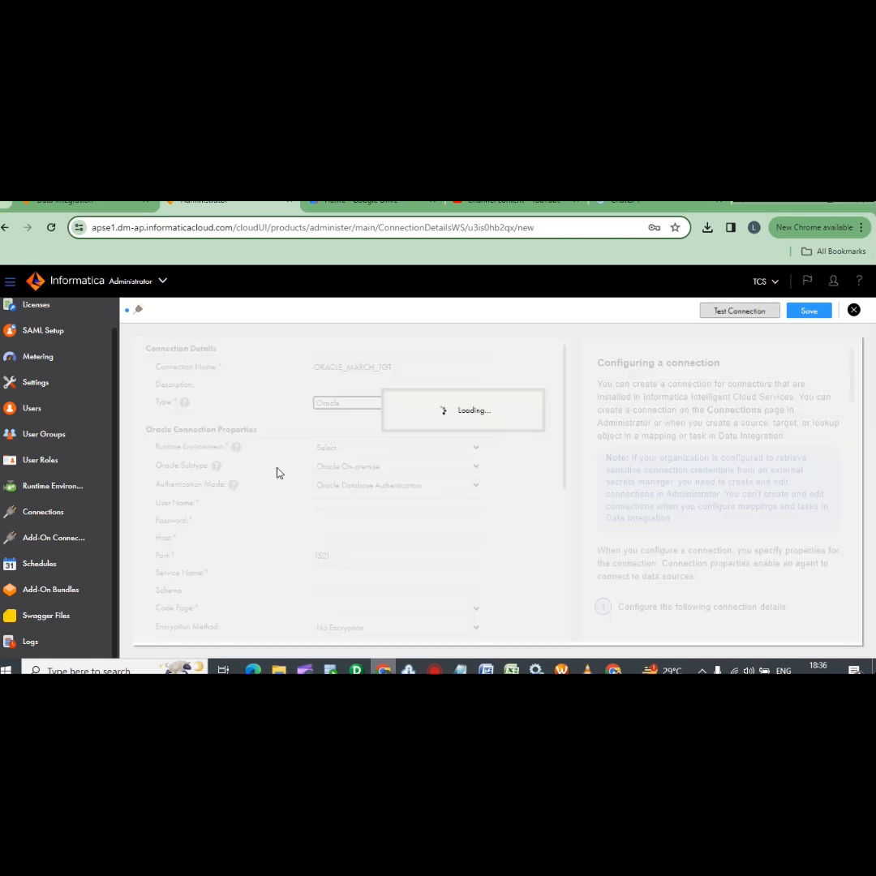
{"action": "left_click", "coordinate": [430, 449]}
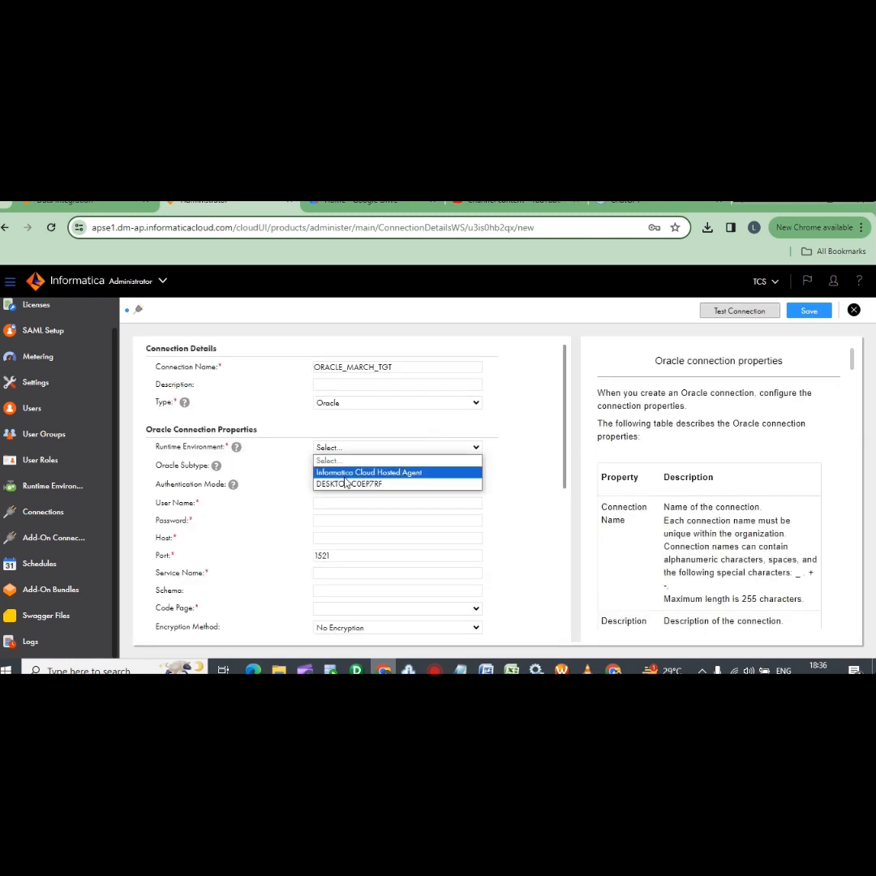
{"action": "left_click", "coordinate": [342, 482]}
{"action": "left_click", "coordinate": [349, 504]}
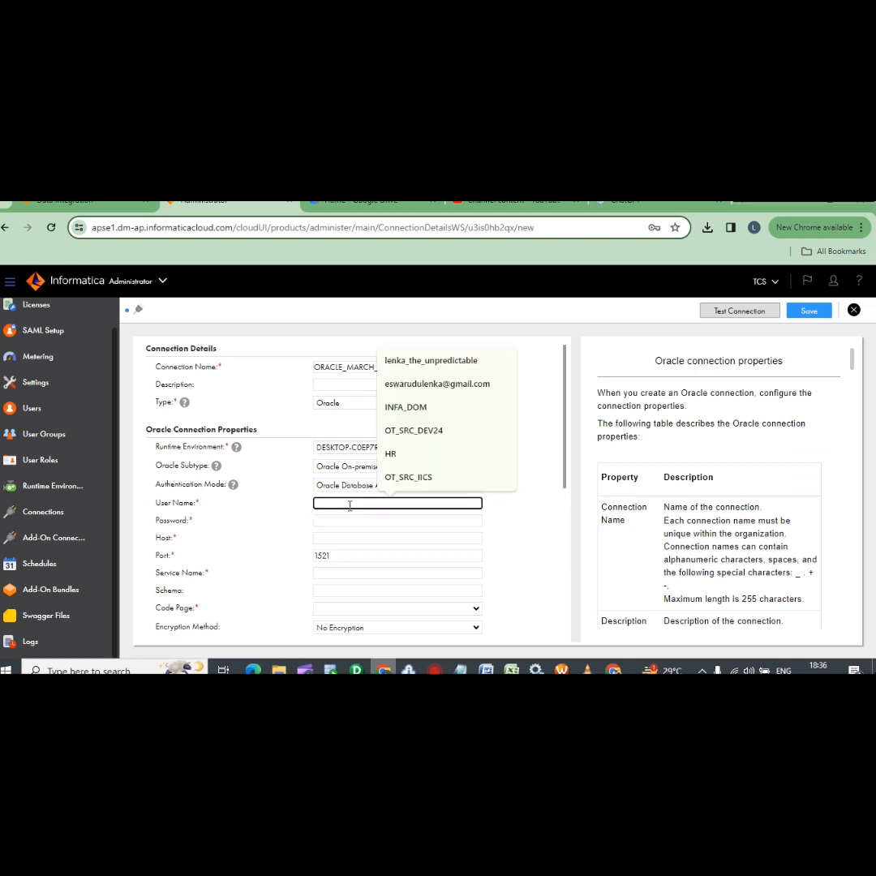
{"action": "left_click", "coordinate": [330, 669]}
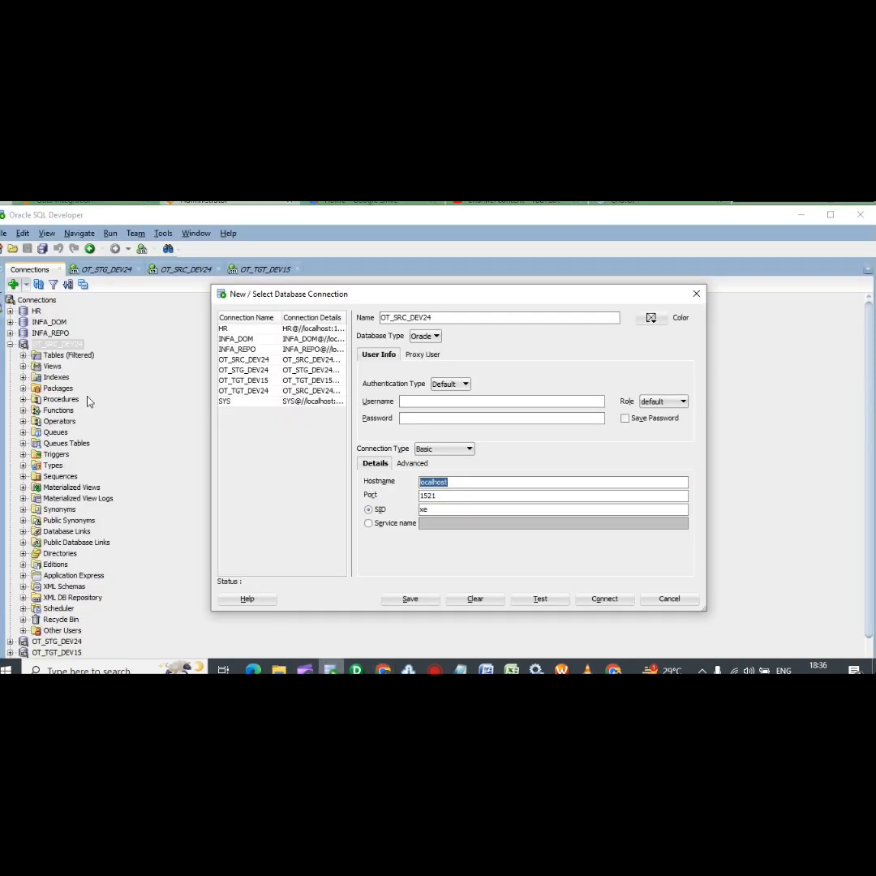
Take user name OT_TGT_DEV15 from SQL Developer's connection details into ORACLE_MARCH_TGT
{"action": "left_click", "coordinate": [267, 381]}
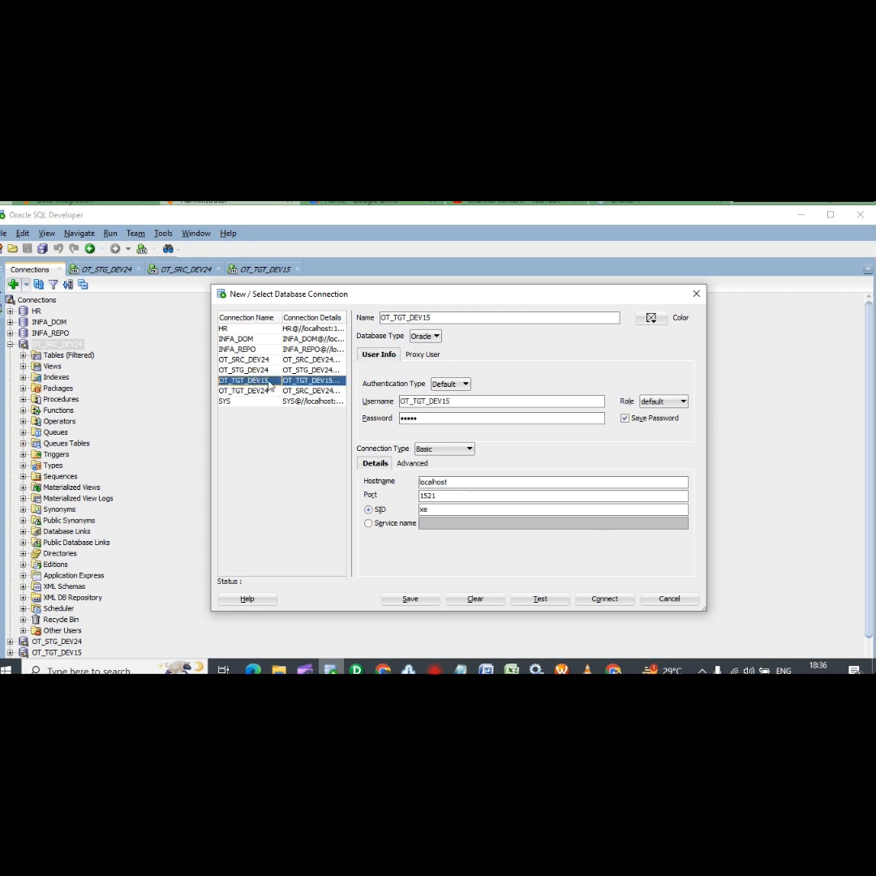
{"action": "left_click_drag", "start_coordinate": [451, 400], "coordinate": [366, 395]}
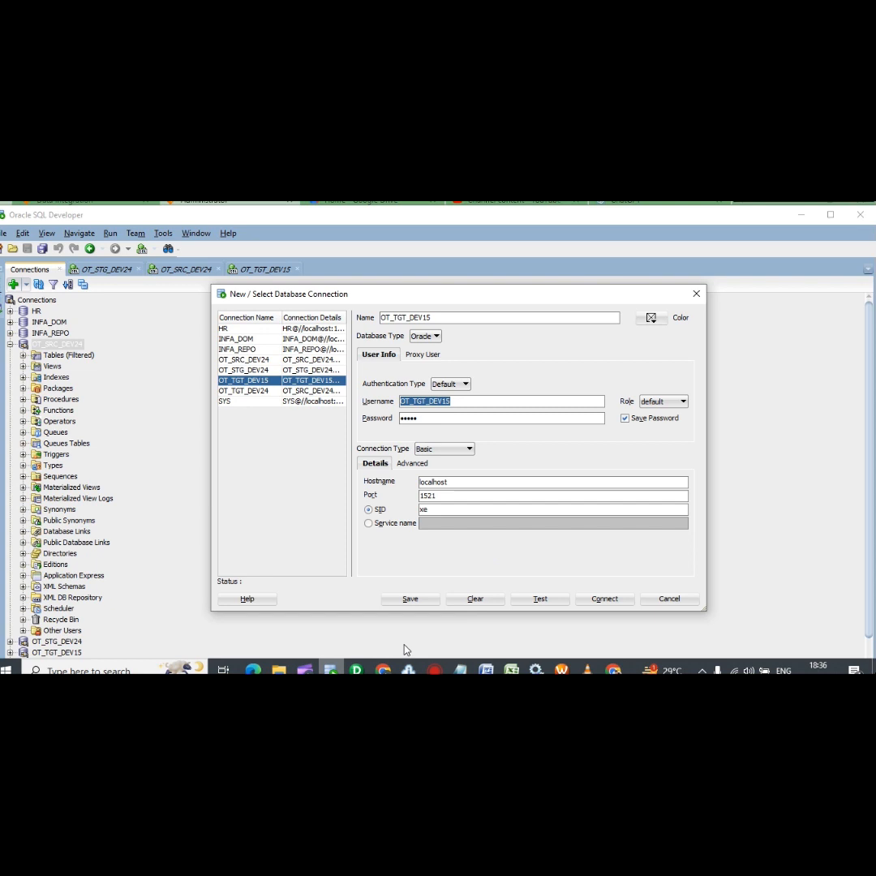
{"action": "left_click", "coordinate": [383, 670]}
{"action": "left_click", "coordinate": [365, 519]}
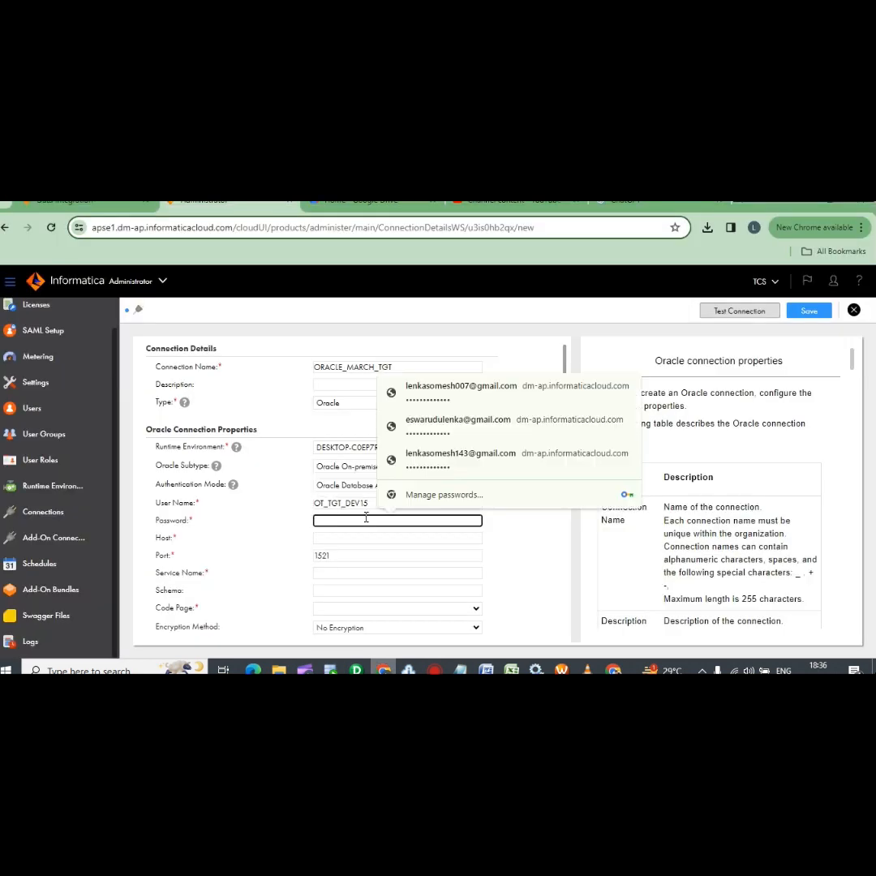
Enter the password, host localhost, service name xe and code page MS Windows Latin1
{"action": "type", "text": "••"}
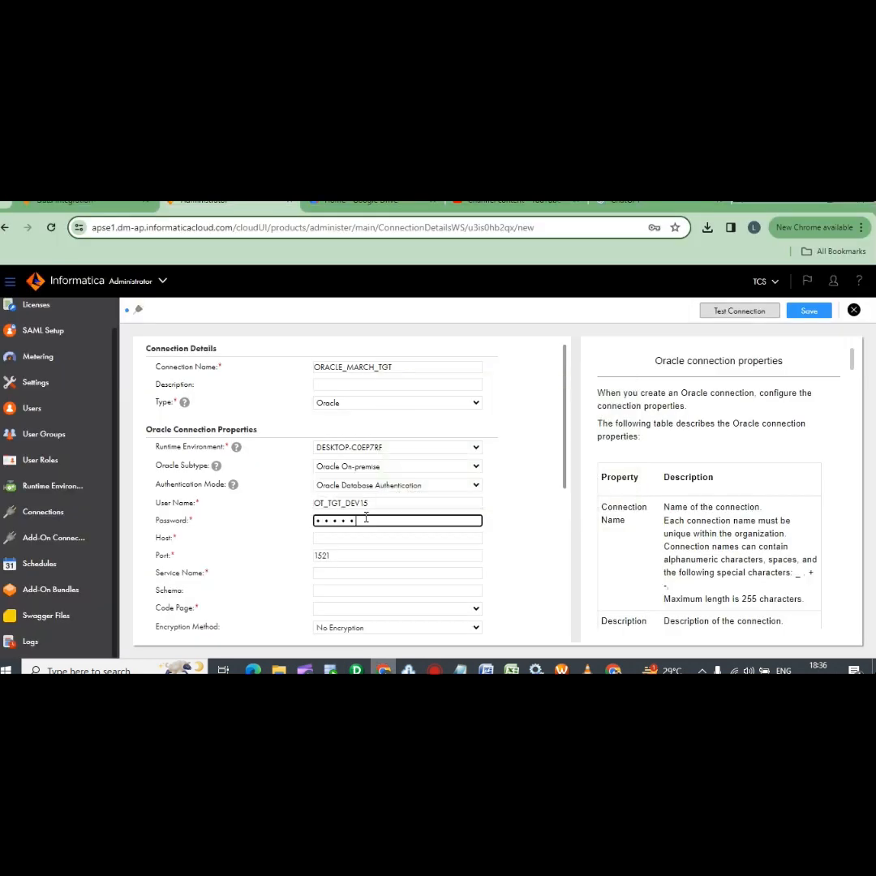
{"action": "left_click", "coordinate": [381, 537]}
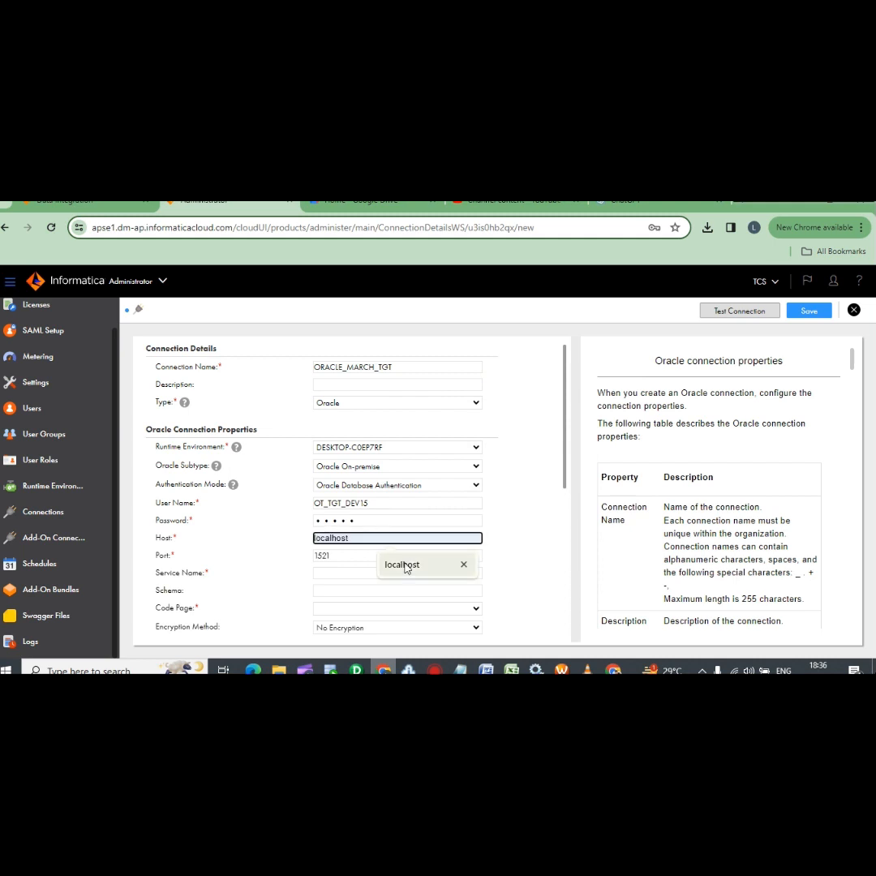
{"action": "left_click", "coordinate": [404, 565]}
{"action": "left_click", "coordinate": [341, 572]}
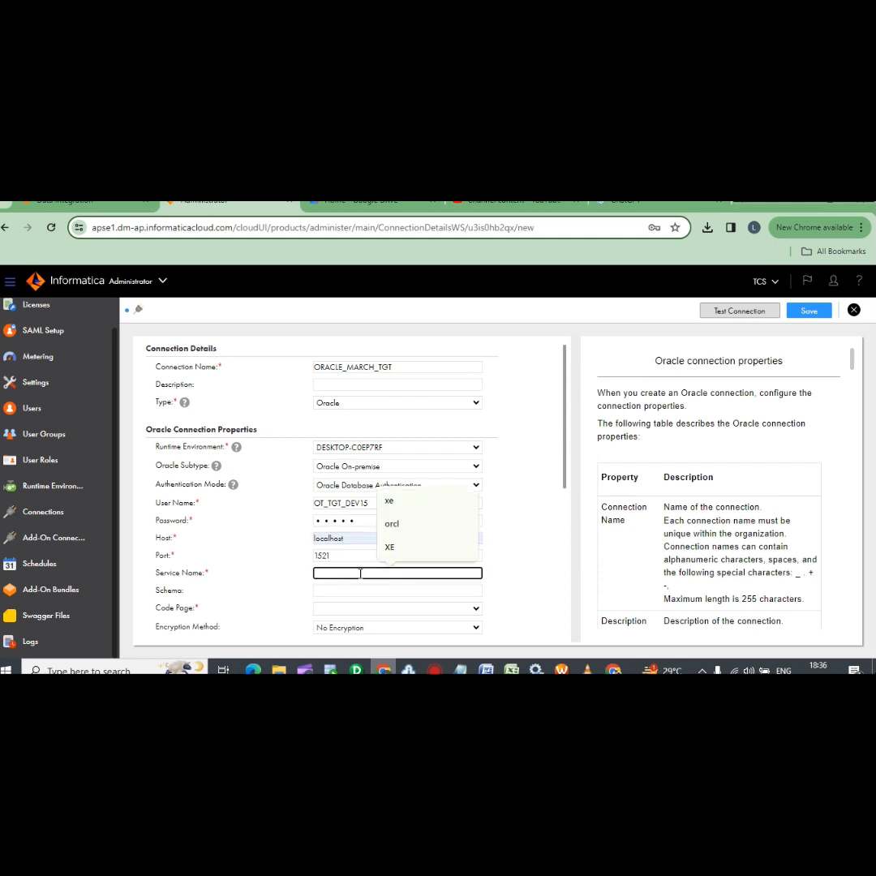
{"action": "left_click", "coordinate": [398, 504]}
{"action": "scroll", "coordinate": [339, 592], "scroll_direction": "down", "scroll_amount": 1}
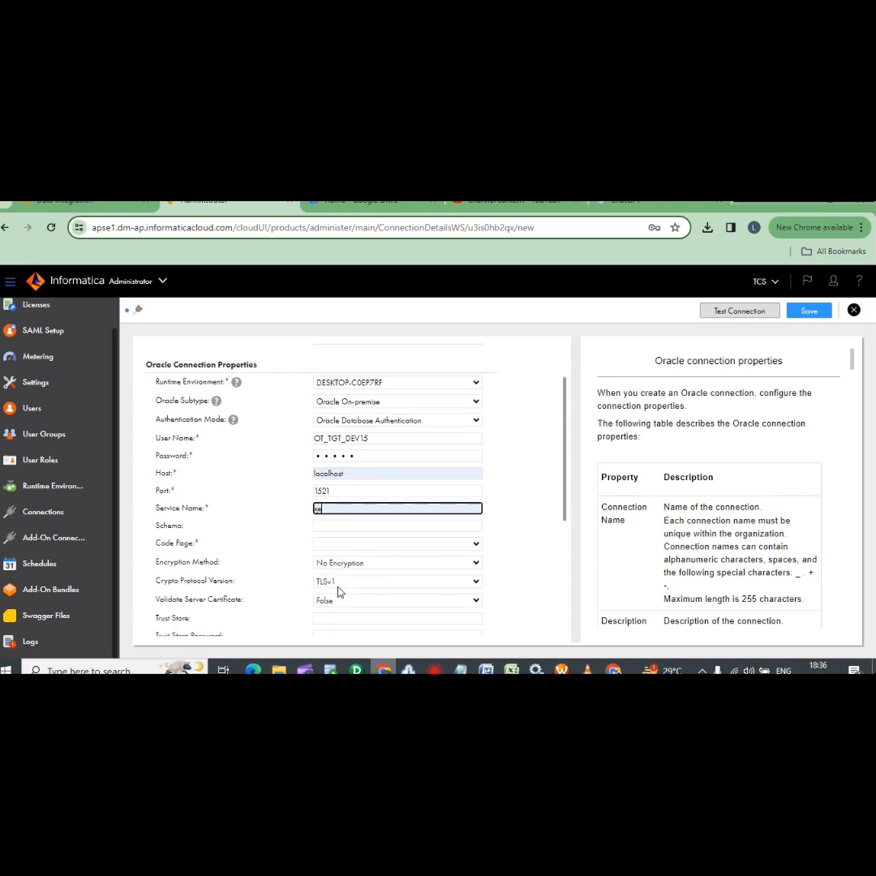
{"action": "left_click", "coordinate": [336, 549]}
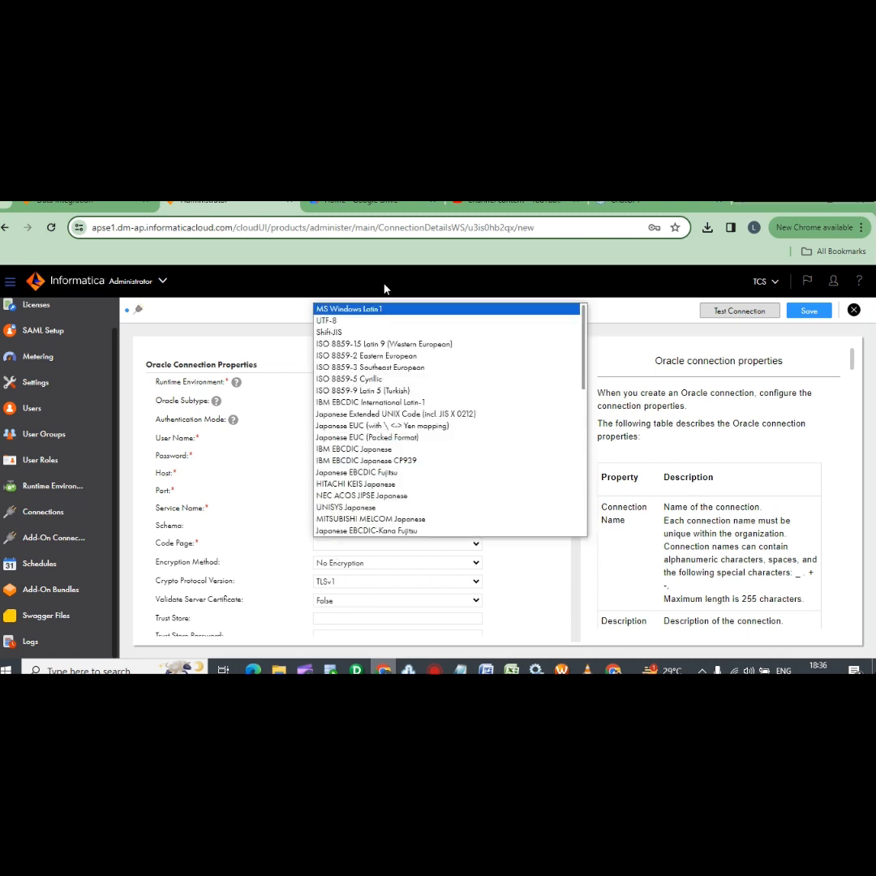
{"action": "left_click", "coordinate": [374, 312]}
Test and save the ORACLE_MARCH_TGT connection, then return to the Mapping6 editor
{"action": "scroll", "coordinate": [426, 579], "scroll_direction": "down", "scroll_amount": 2}
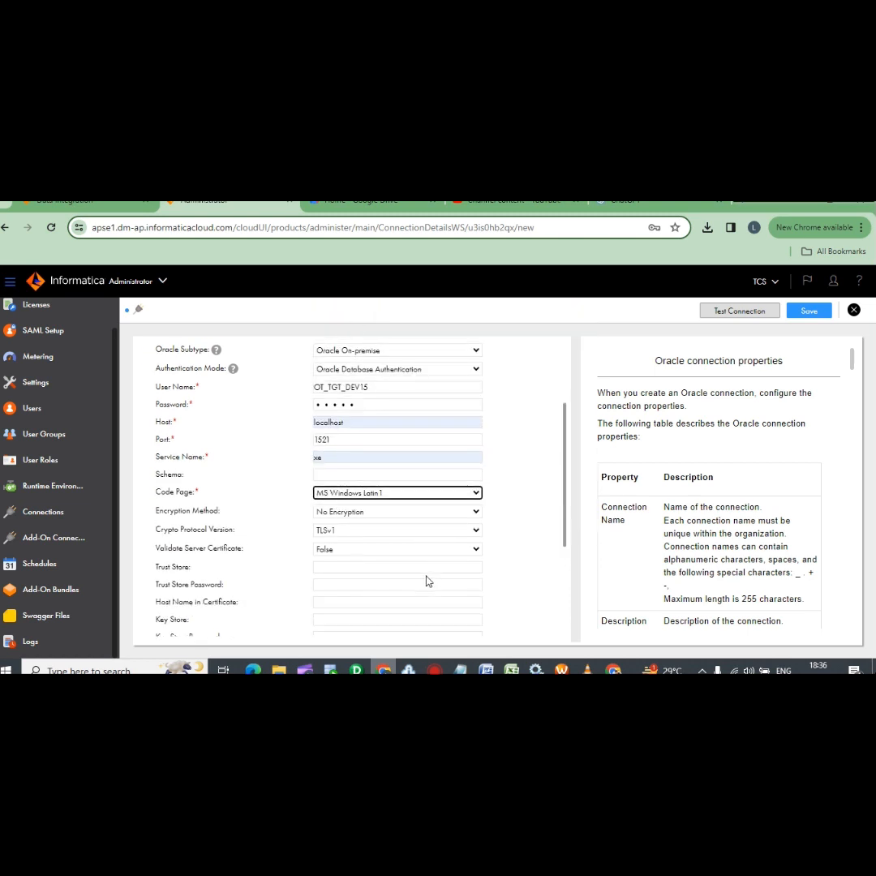
{"action": "scroll", "coordinate": [397, 487], "scroll_direction": "down", "scroll_amount": 2}
{"action": "scroll", "coordinate": [373, 512], "scroll_direction": "up", "scroll_amount": 5}
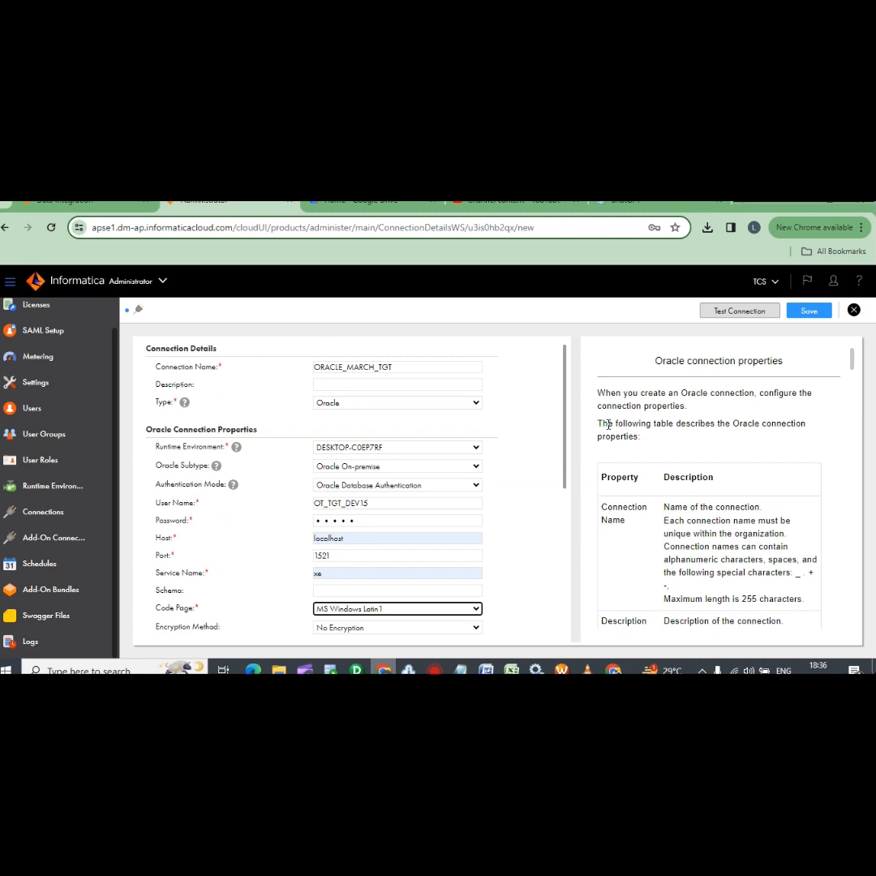
{"action": "left_click", "coordinate": [740, 311]}
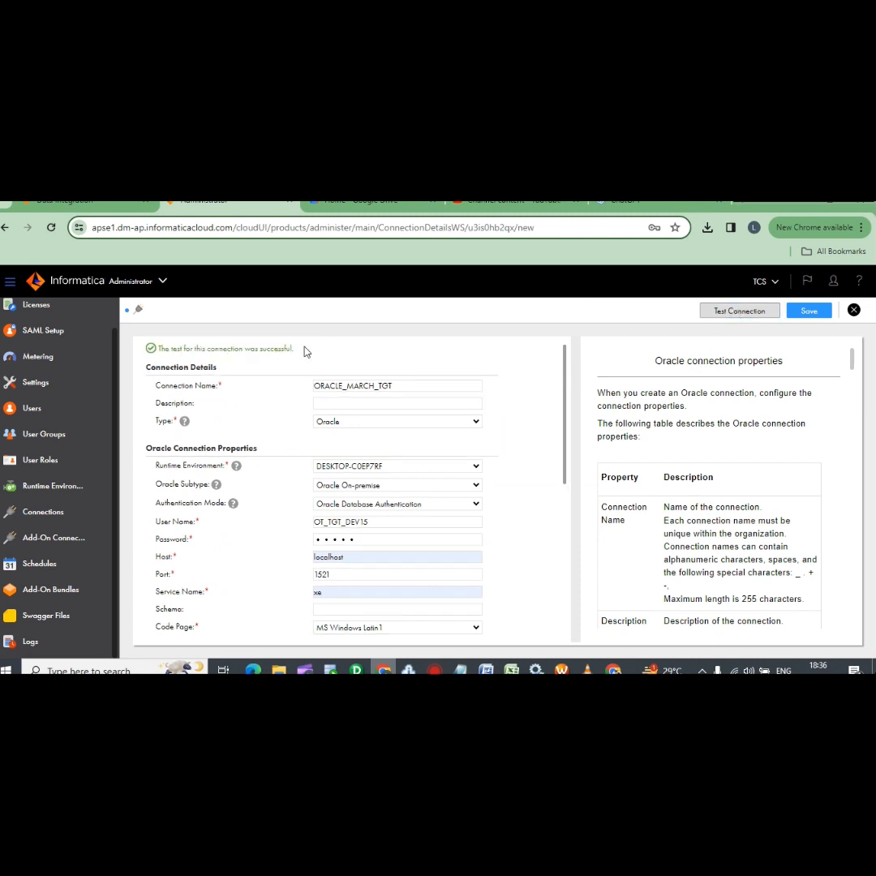
{"action": "left_click", "coordinate": [808, 309]}
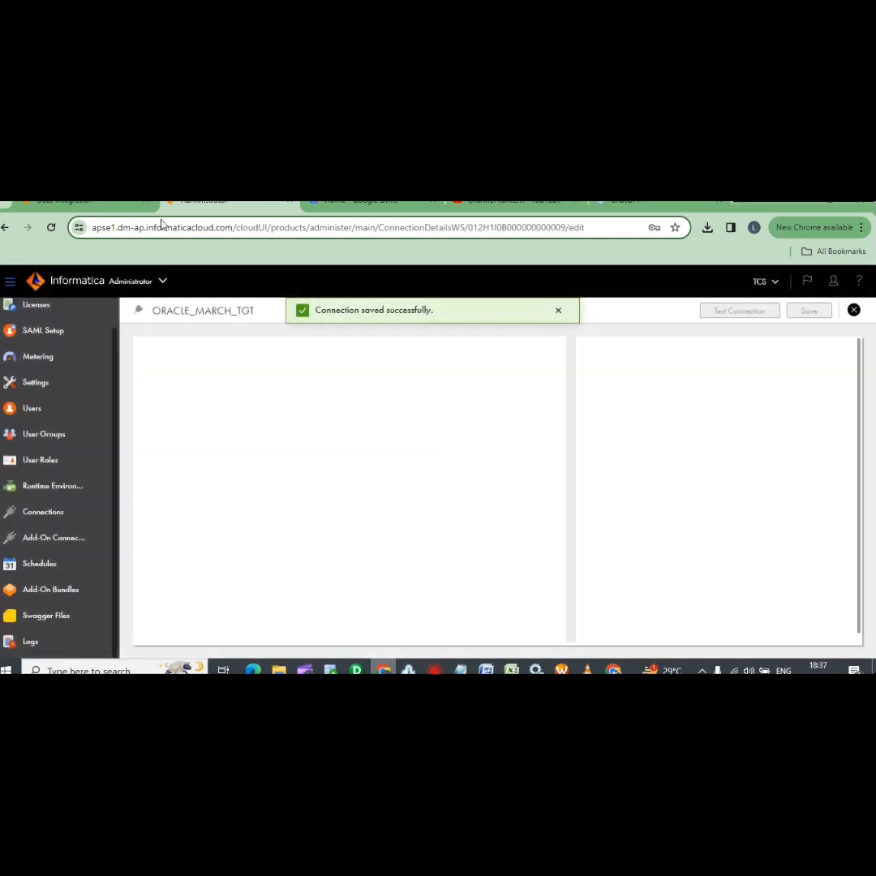
{"action": "left_click", "coordinate": [113, 208]}
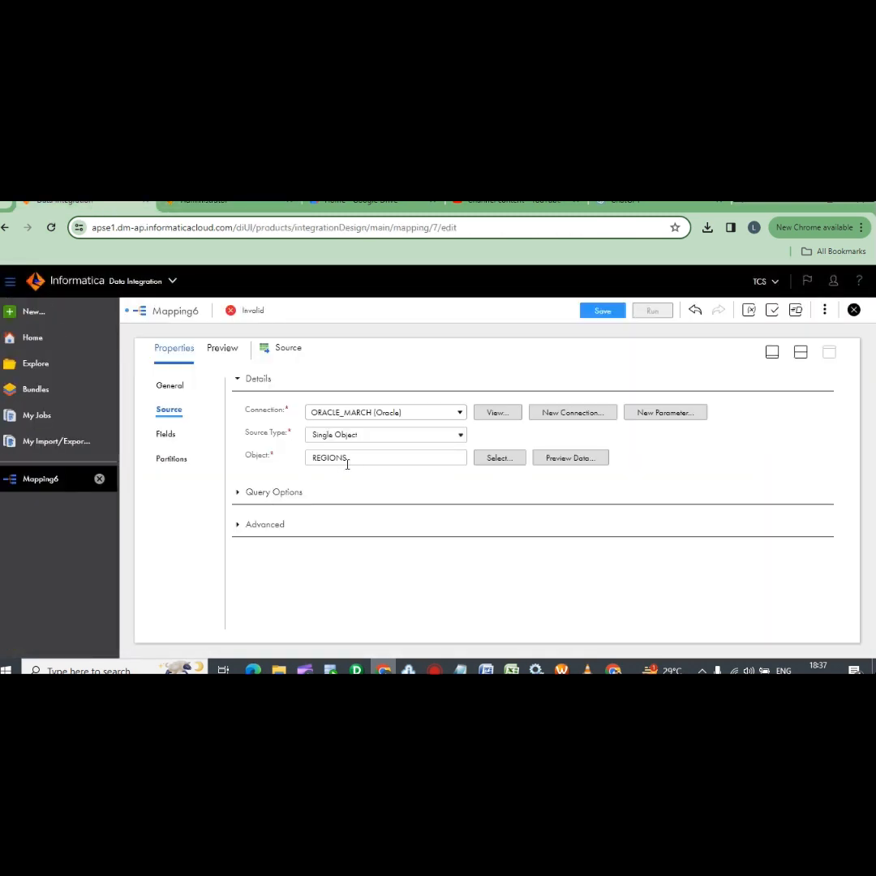
Glance at the Source's Query Options and Advanced settings, then select the Target node on the canvas
{"action": "left_click", "coordinate": [236, 495]}
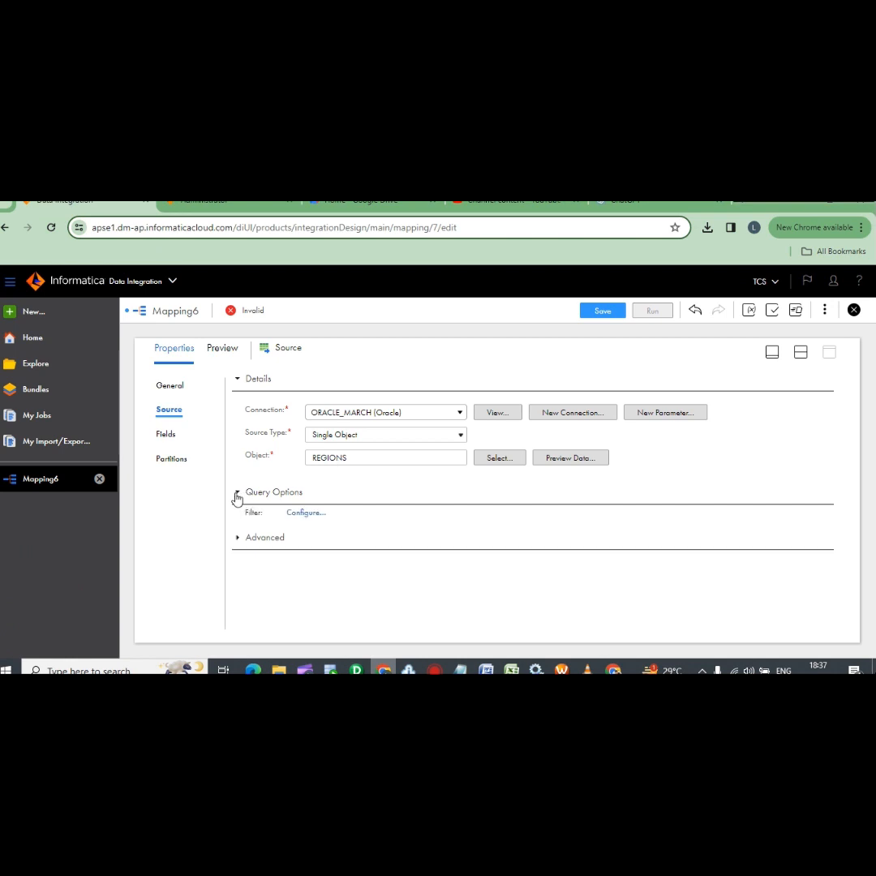
{"action": "left_click", "coordinate": [236, 494]}
{"action": "left_click", "coordinate": [236, 494]}
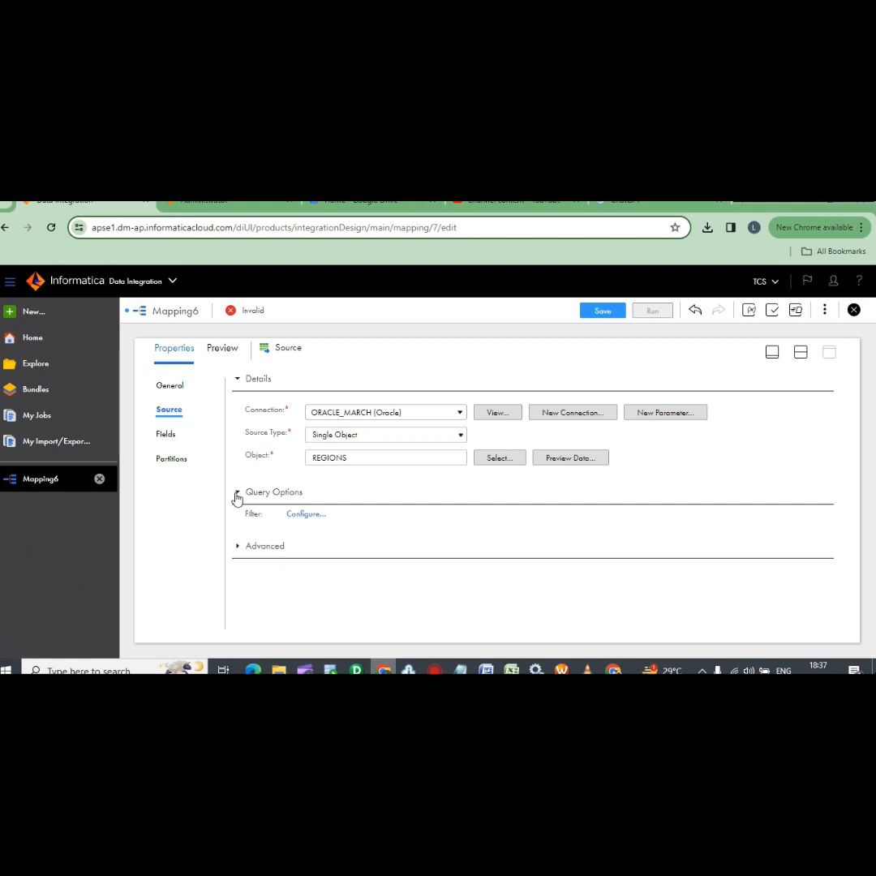
{"action": "left_click", "coordinate": [236, 494]}
{"action": "left_click", "coordinate": [238, 524]}
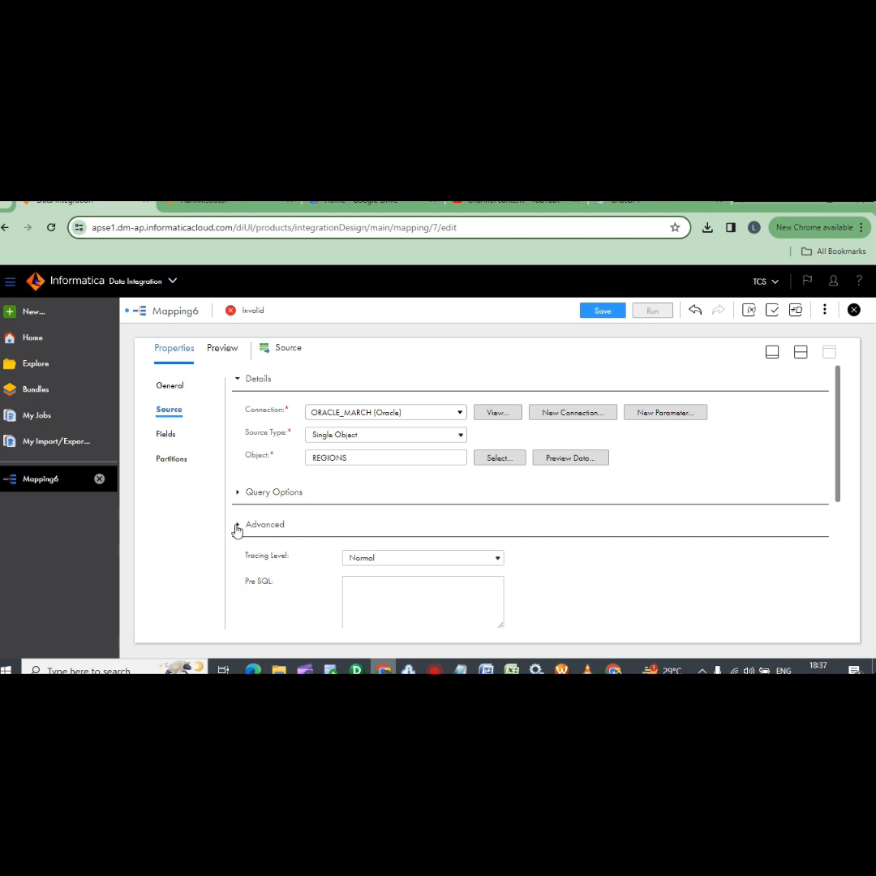
{"action": "left_click", "coordinate": [235, 526]}
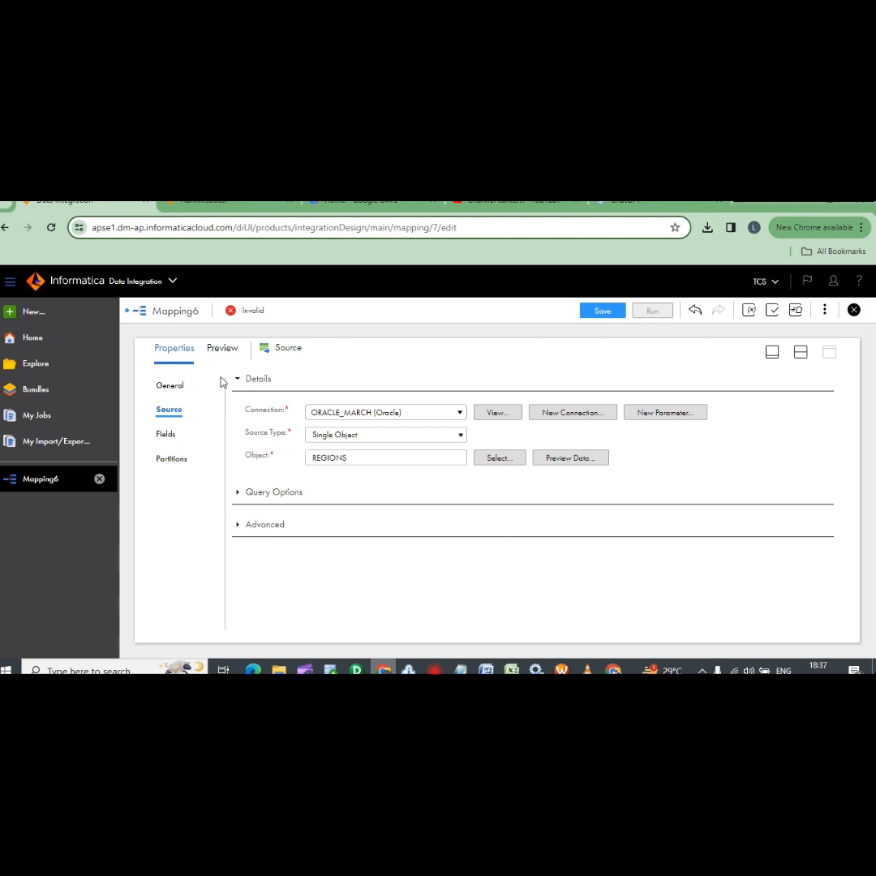
{"action": "left_click", "coordinate": [771, 355]}
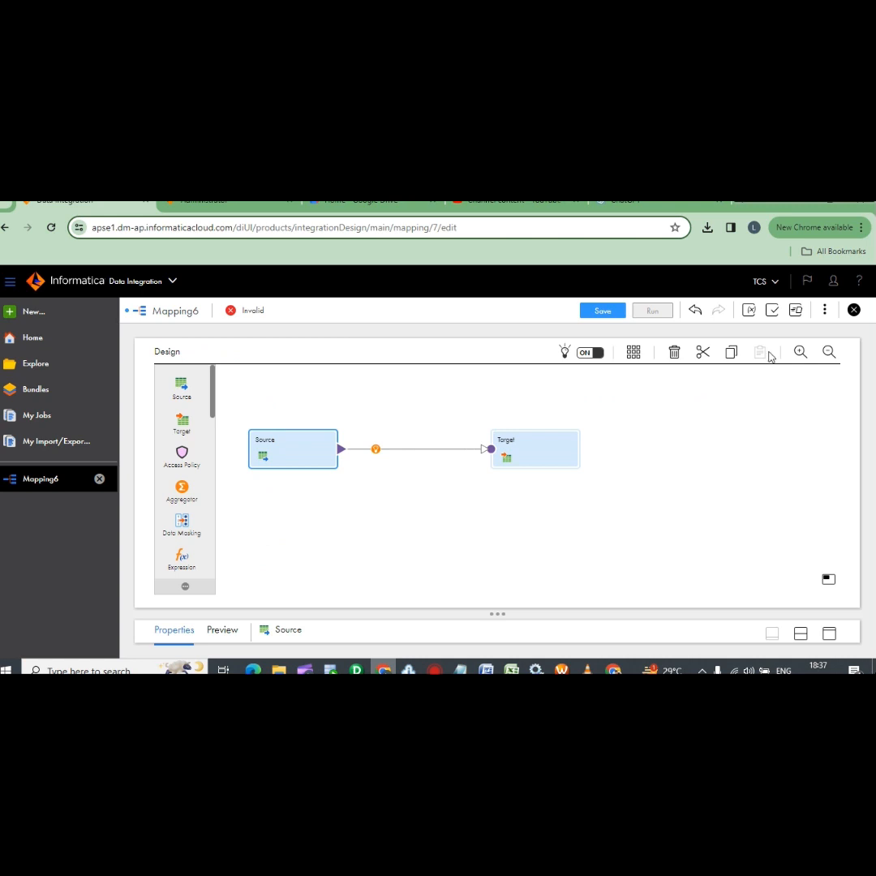
{"action": "left_click", "coordinate": [524, 457]}
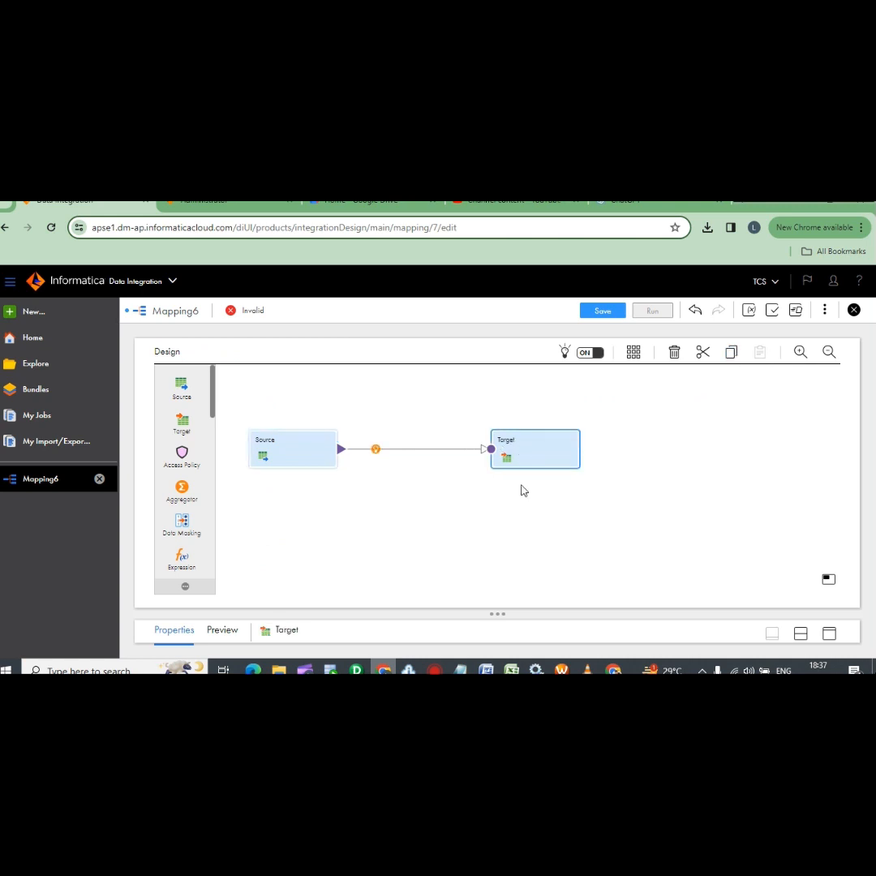
In the enlarged Target properties, choose ORACLE_MARCH_TGT (Oracle) as connection and open object selection
{"action": "left_click", "coordinate": [829, 633]}
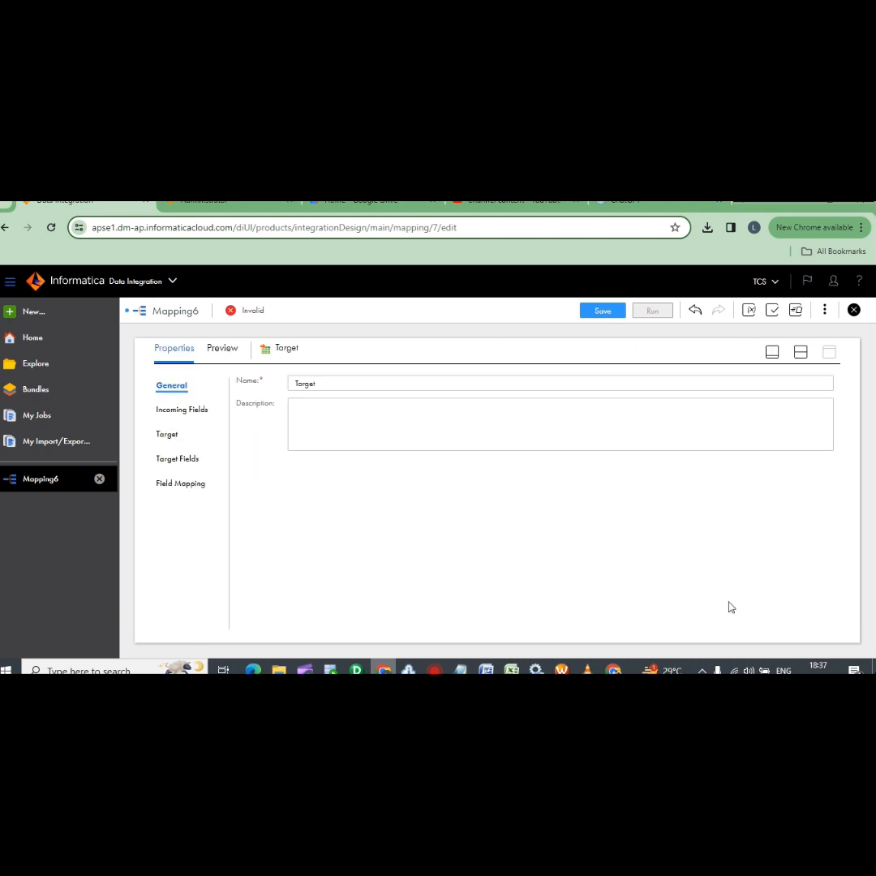
{"action": "left_click", "coordinate": [169, 435]}
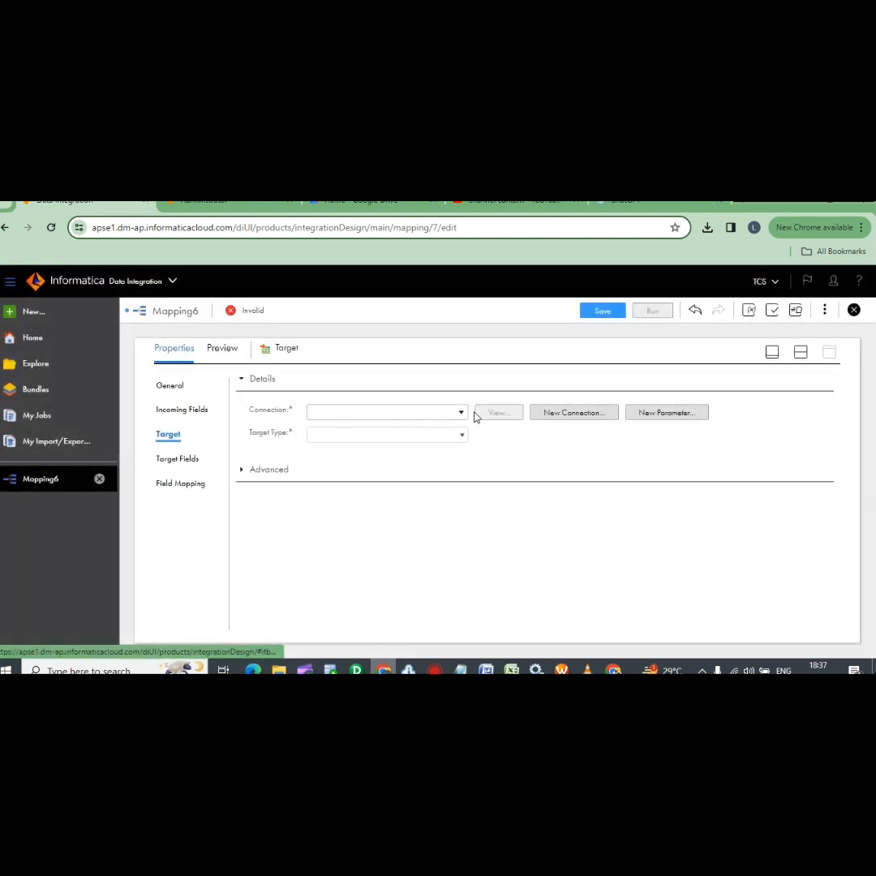
{"action": "left_click", "coordinate": [462, 412]}
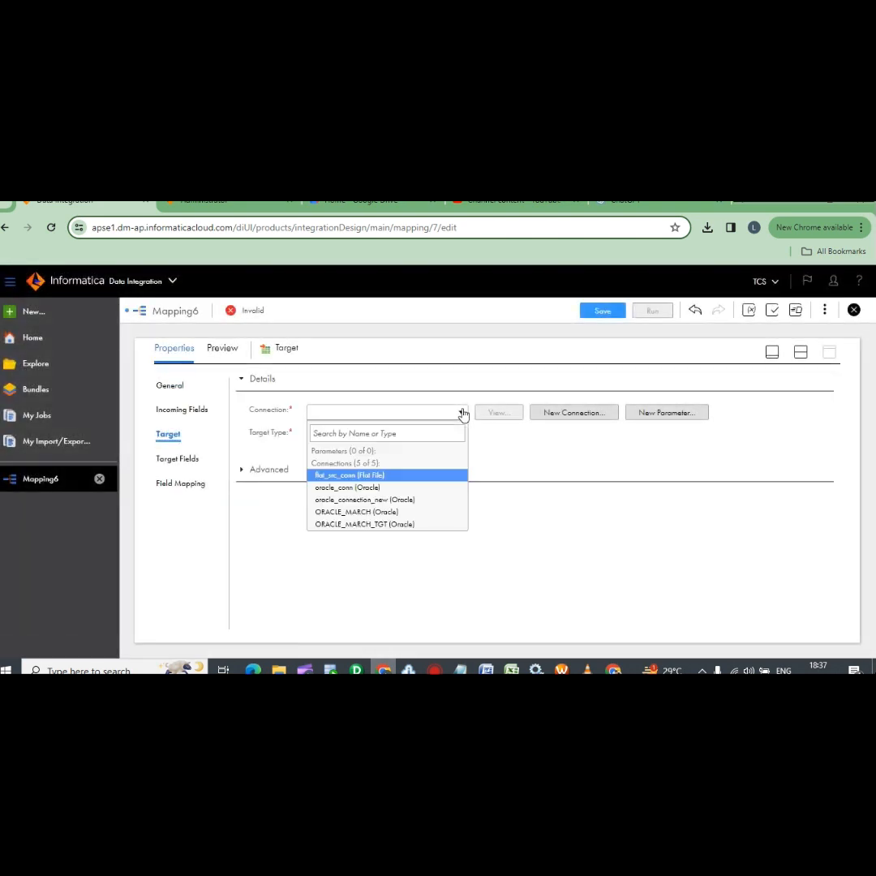
{"action": "left_click", "coordinate": [372, 526]}
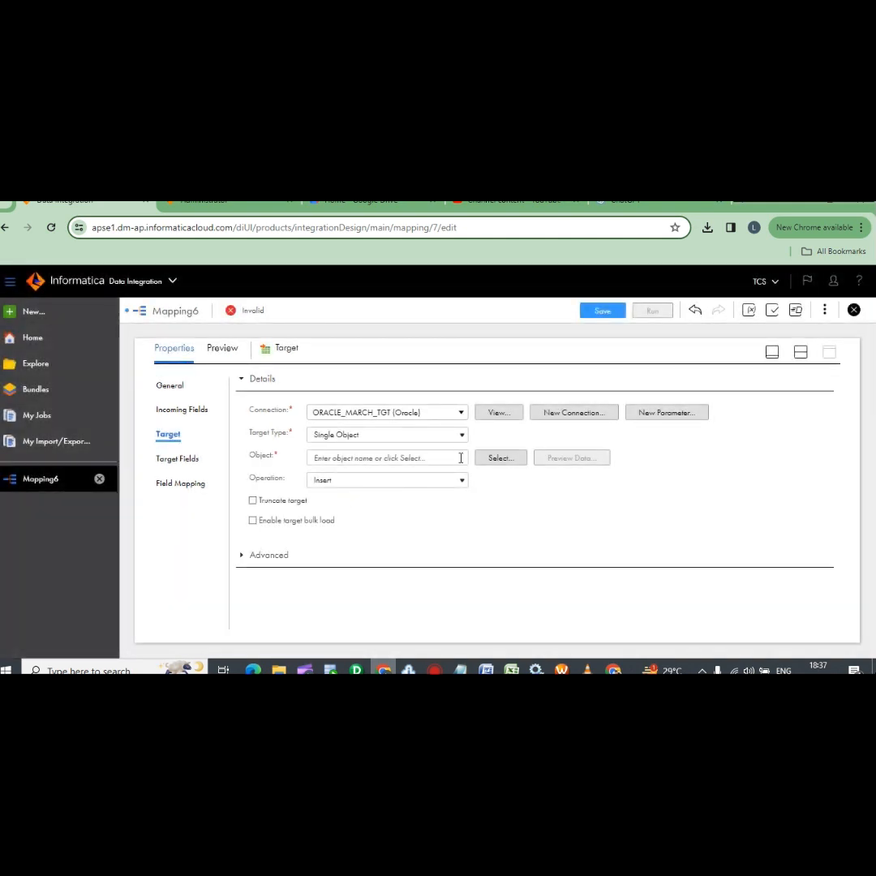
{"action": "left_click", "coordinate": [490, 461]}
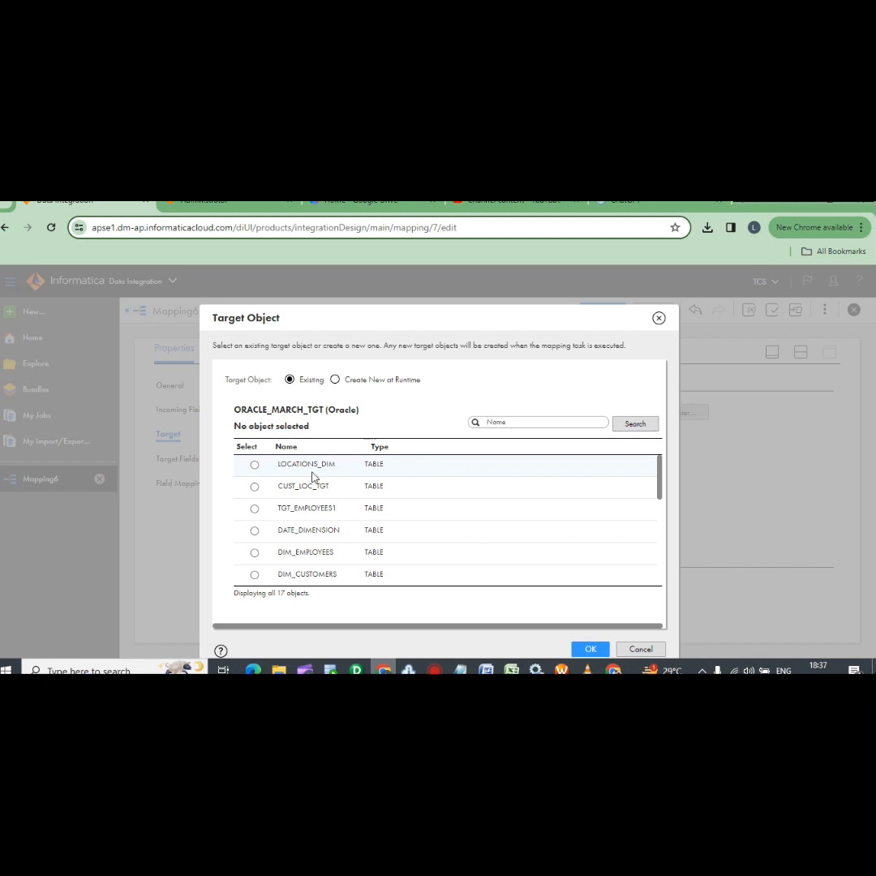
Search target tables for 'reg', then choose Create New at Runtime with table name REGINS_TGT
{"action": "scroll", "coordinate": [318, 496], "scroll_direction": "down", "scroll_amount": 2}
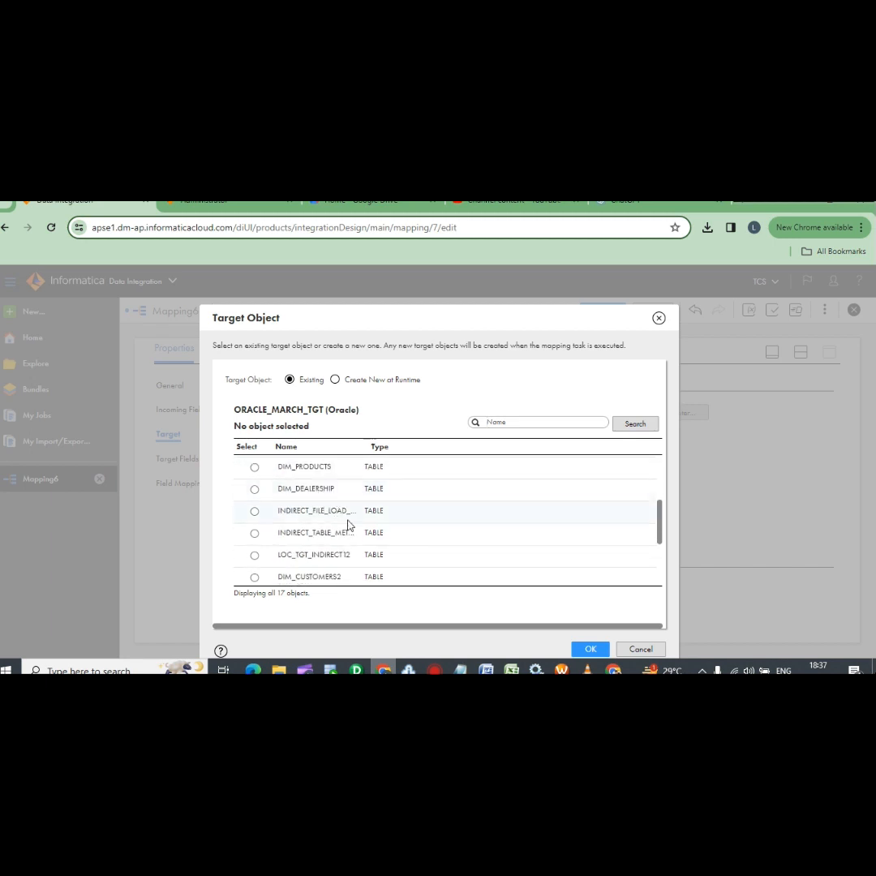
{"action": "scroll", "coordinate": [350, 527], "scroll_direction": "up", "scroll_amount": 2}
{"action": "scroll", "coordinate": [332, 507], "scroll_direction": "down", "scroll_amount": 5}
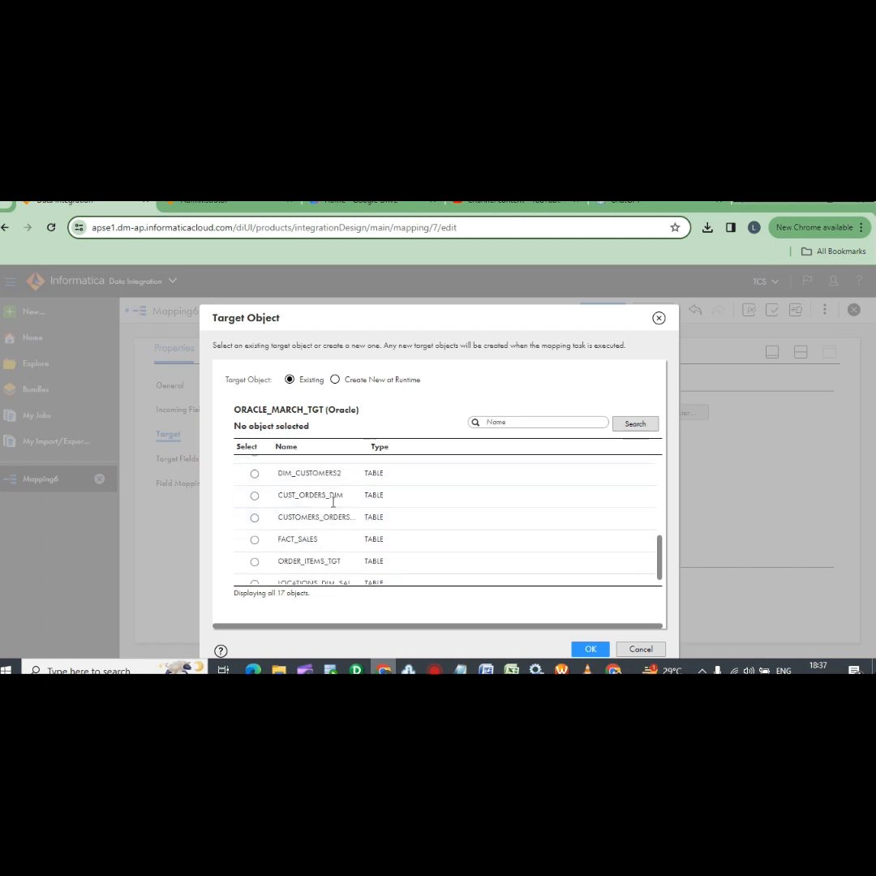
{"action": "scroll", "coordinate": [336, 505], "scroll_direction": "up", "scroll_amount": 3}
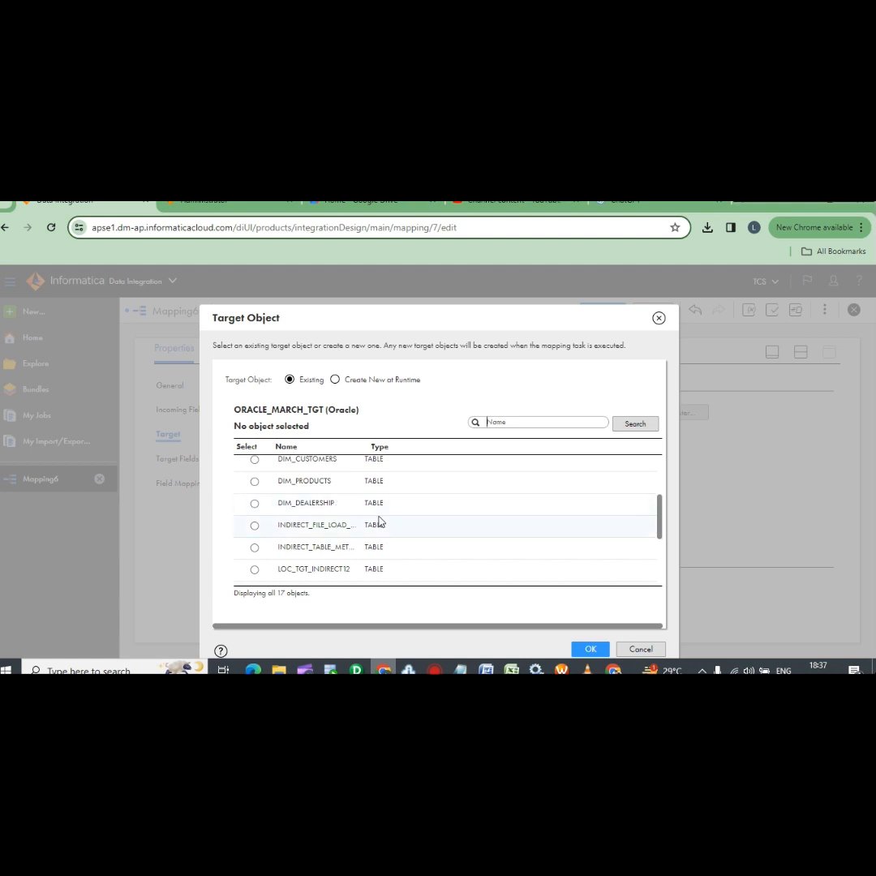
{"action": "scroll", "coordinate": [378, 520], "scroll_direction": "down", "scroll_amount": 3}
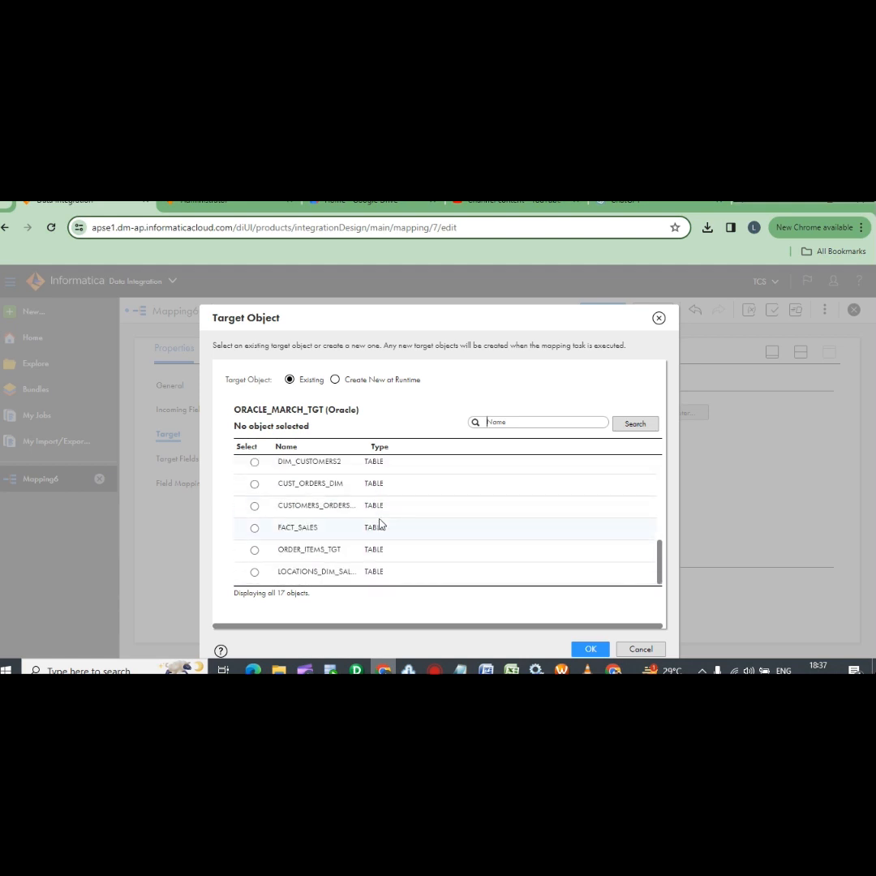
{"action": "type", "text": "reg"}
{"action": "left_click", "coordinate": [633, 425]}
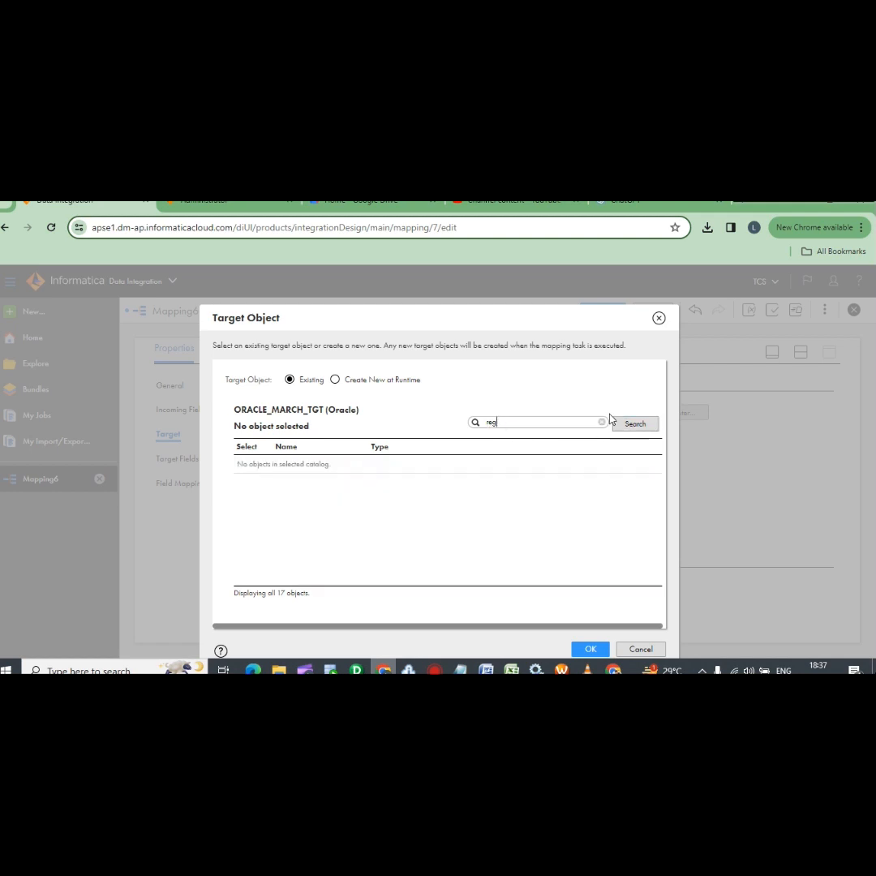
{"action": "left_click", "coordinate": [507, 425]}
{"action": "key", "text": "BackSpace"}
{"action": "key", "text": "BackSpace"}
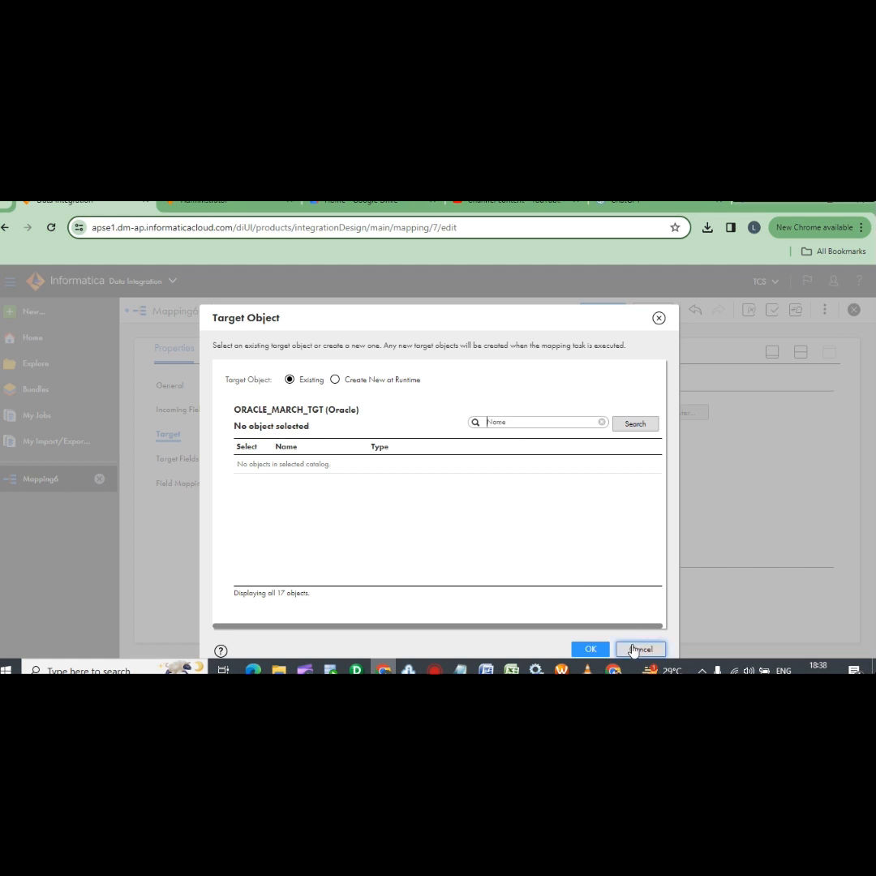
{"action": "left_click", "coordinate": [335, 380]}
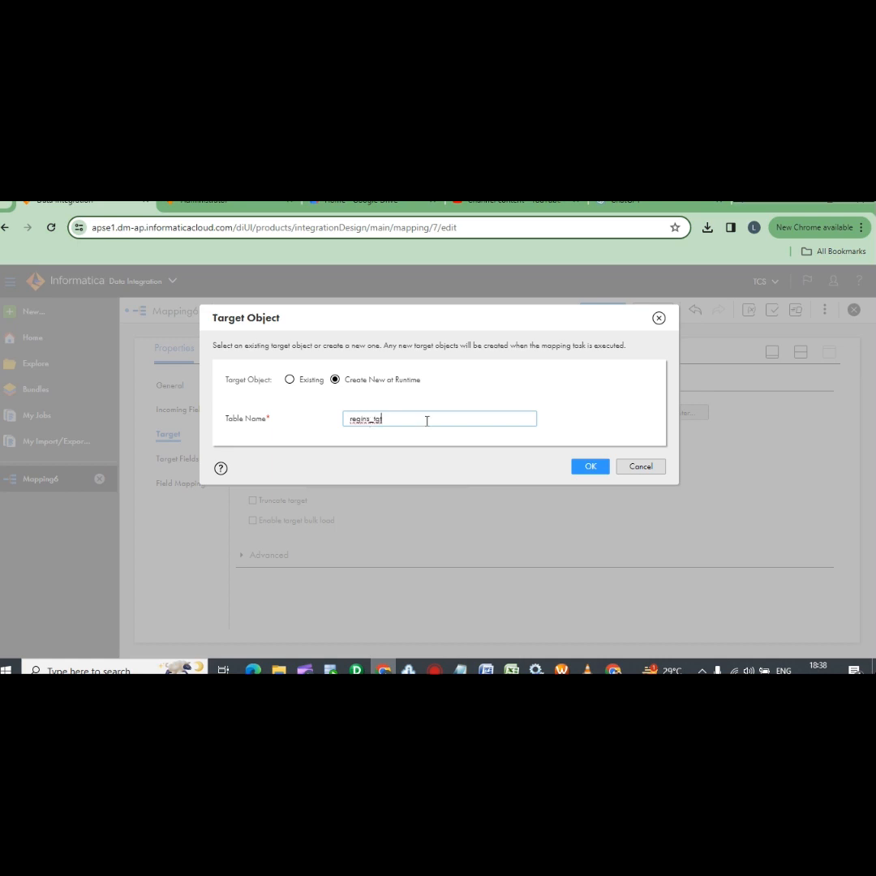
{"action": "left_click", "coordinate": [589, 468]}
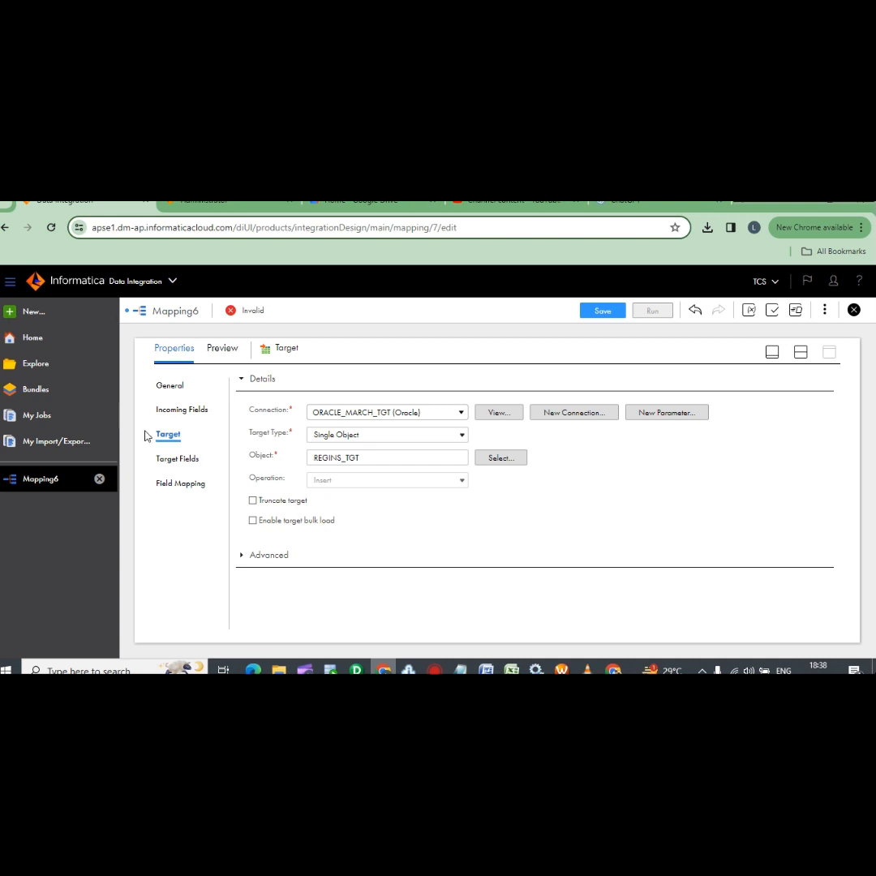
Review the Target Fields, Field Mapping, Target and Incoming Fields tabs, then save Mapping6 as Valid
{"action": "left_click", "coordinate": [179, 459]}
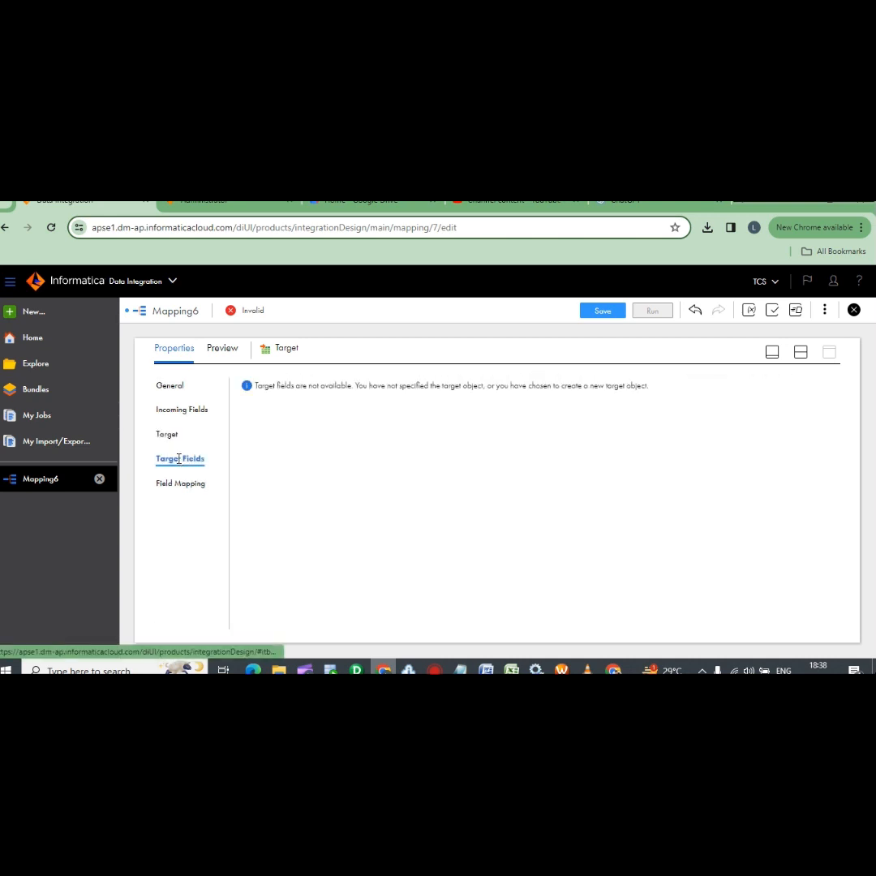
{"action": "left_click", "coordinate": [182, 484]}
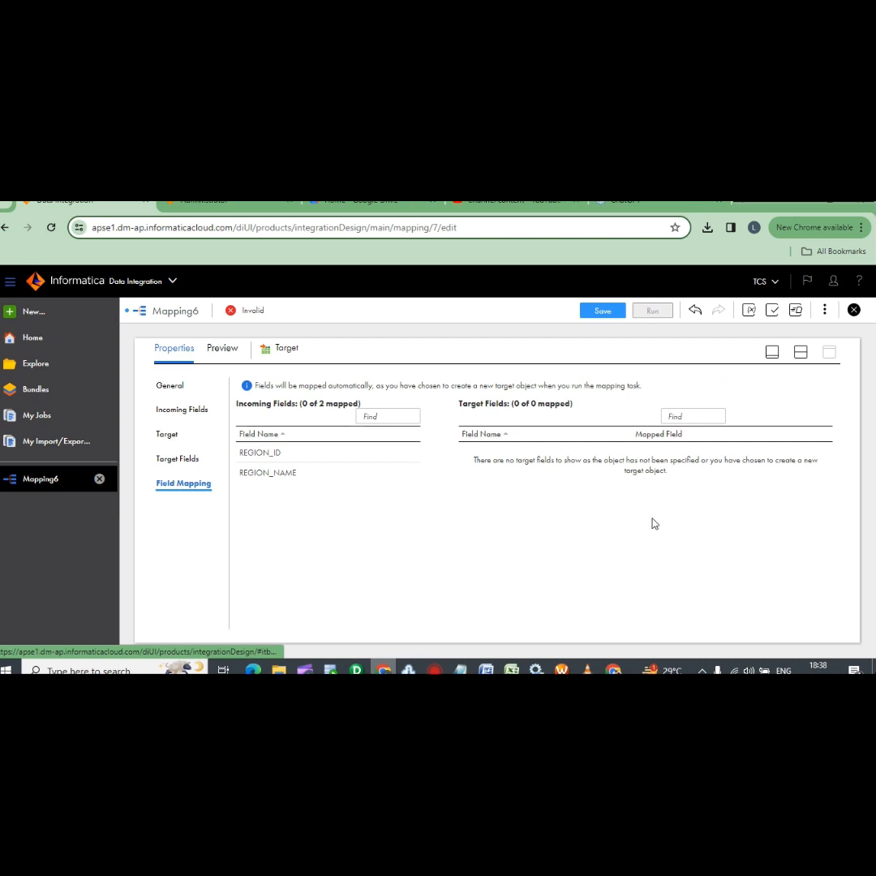
{"action": "left_click", "coordinate": [168, 436]}
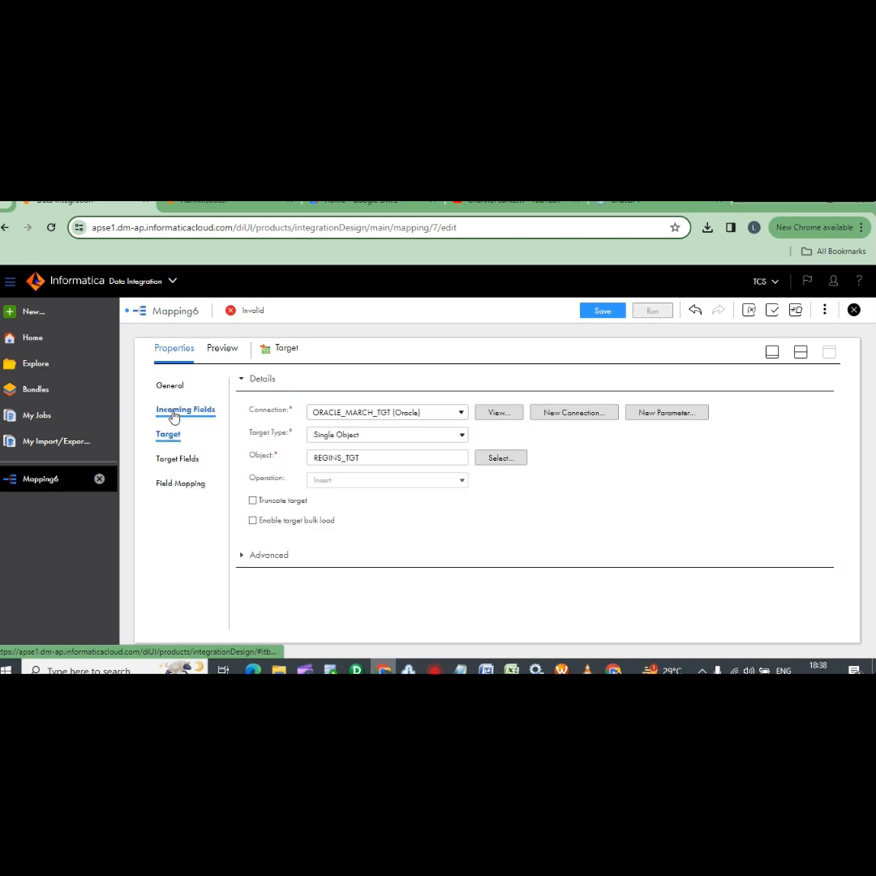
{"action": "left_click", "coordinate": [181, 410]}
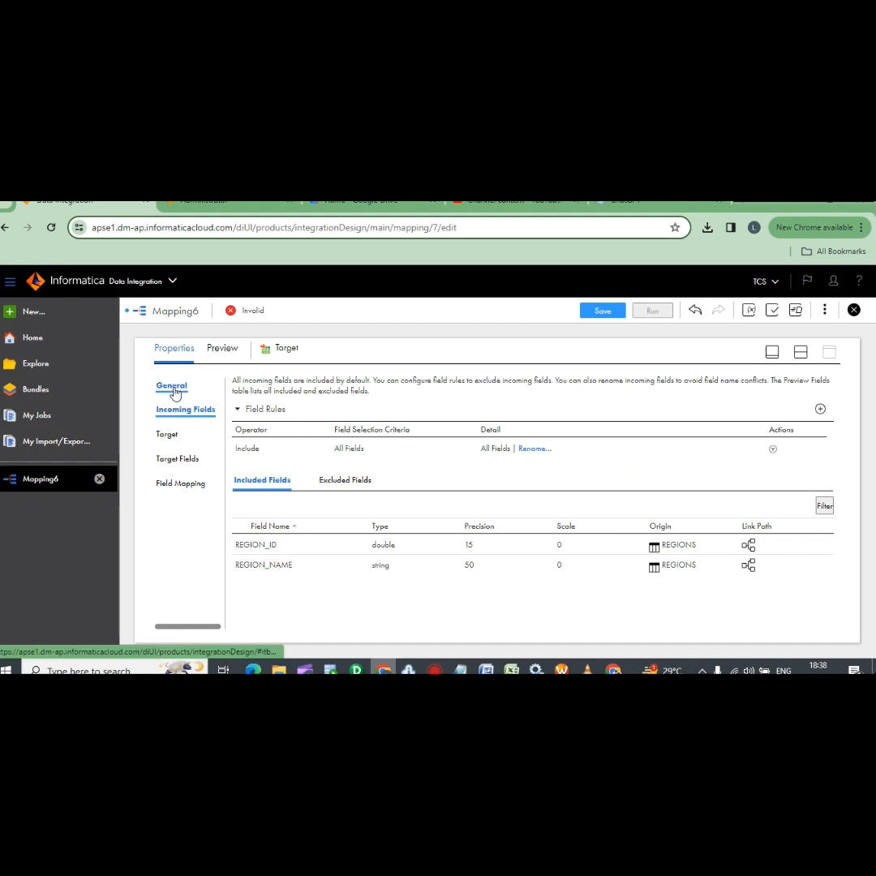
{"action": "left_click", "coordinate": [603, 312]}
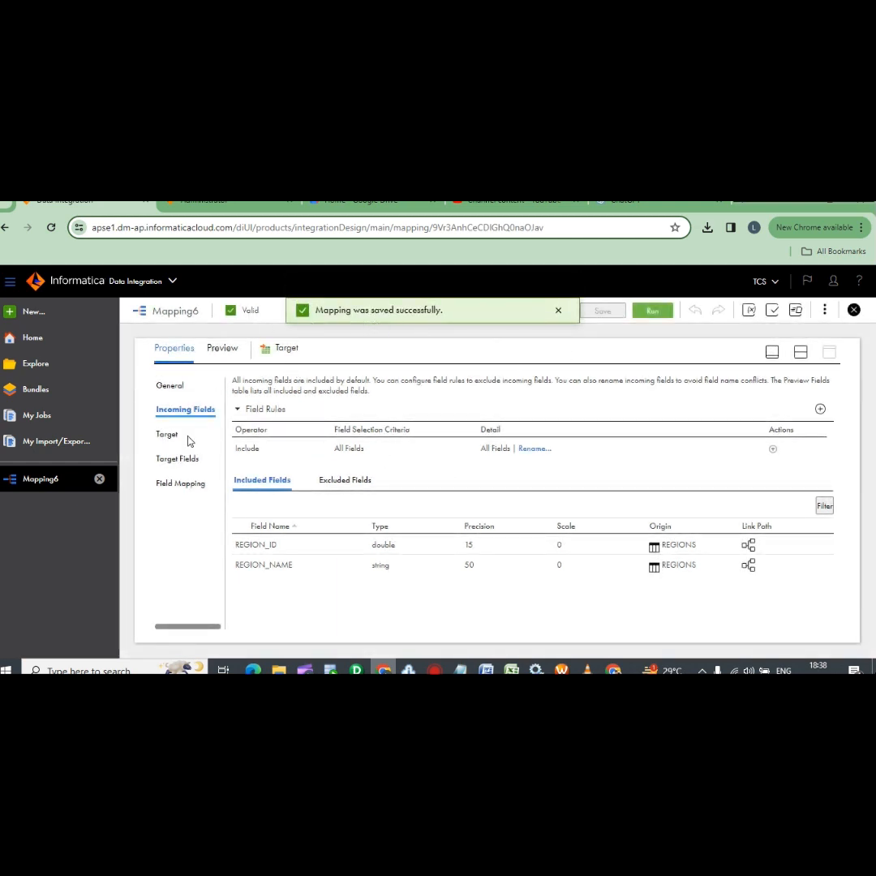
Run Mapping6 on the DESKTOP-C0EP7RF runtime environment and view it in My Jobs
{"action": "left_click", "coordinate": [656, 312]}
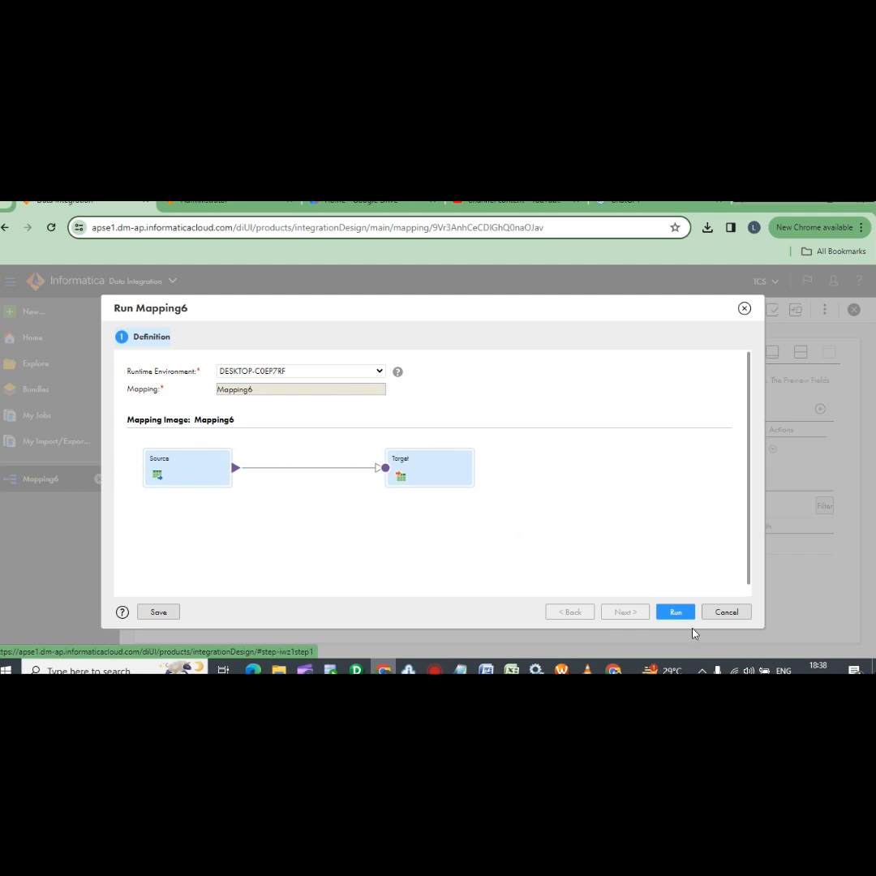
{"action": "left_click", "coordinate": [382, 370]}
{"action": "left_click", "coordinate": [381, 371]}
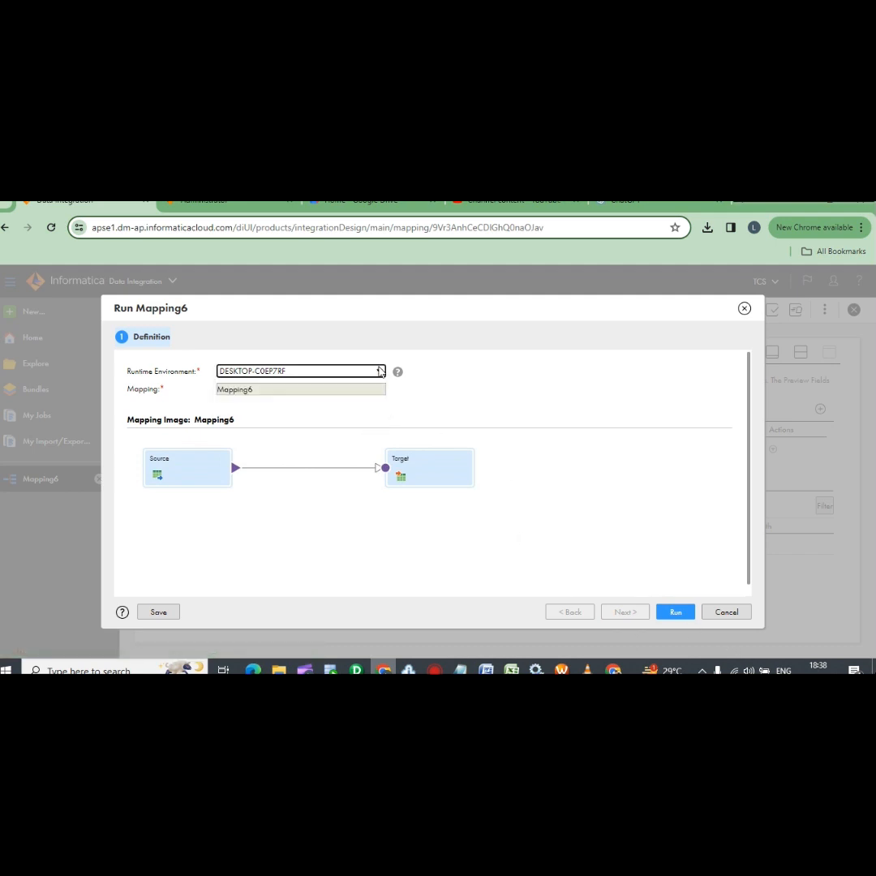
{"action": "left_click", "coordinate": [678, 614]}
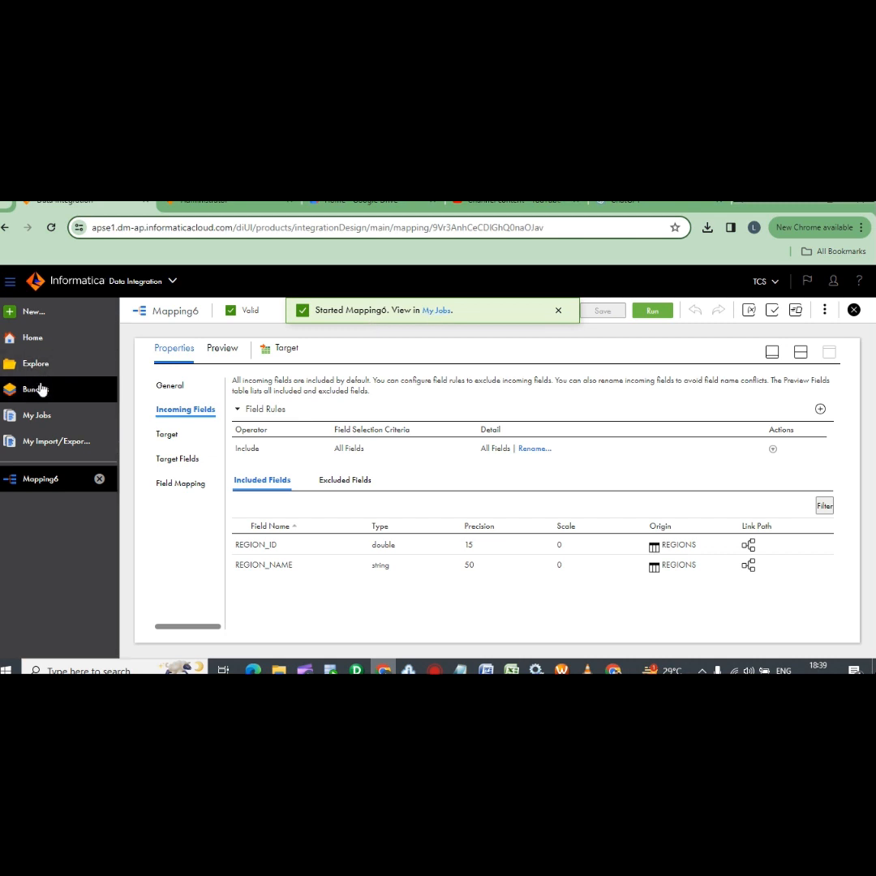
{"action": "left_click", "coordinate": [43, 416]}
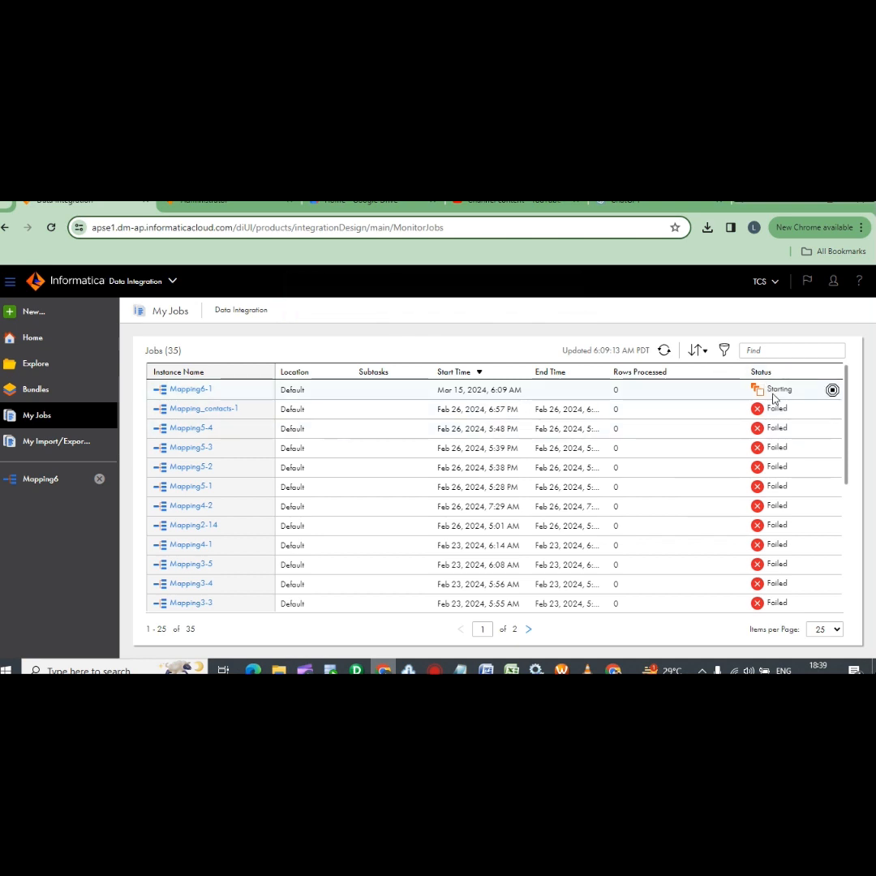
Refresh My Jobs until Mapping6-1 shows Running, then return to the Mapping6 designer
{"action": "left_click", "coordinate": [665, 352]}
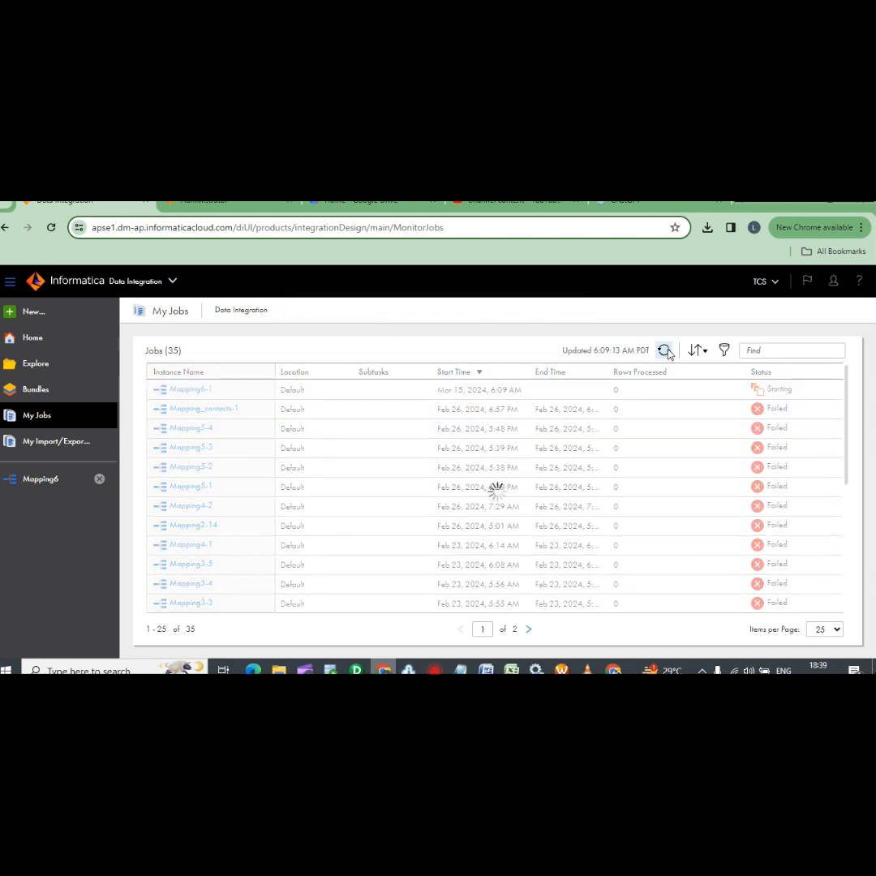
{"action": "left_click", "coordinate": [668, 353]}
{"action": "mouse_move", "coordinate": [775, 397]}
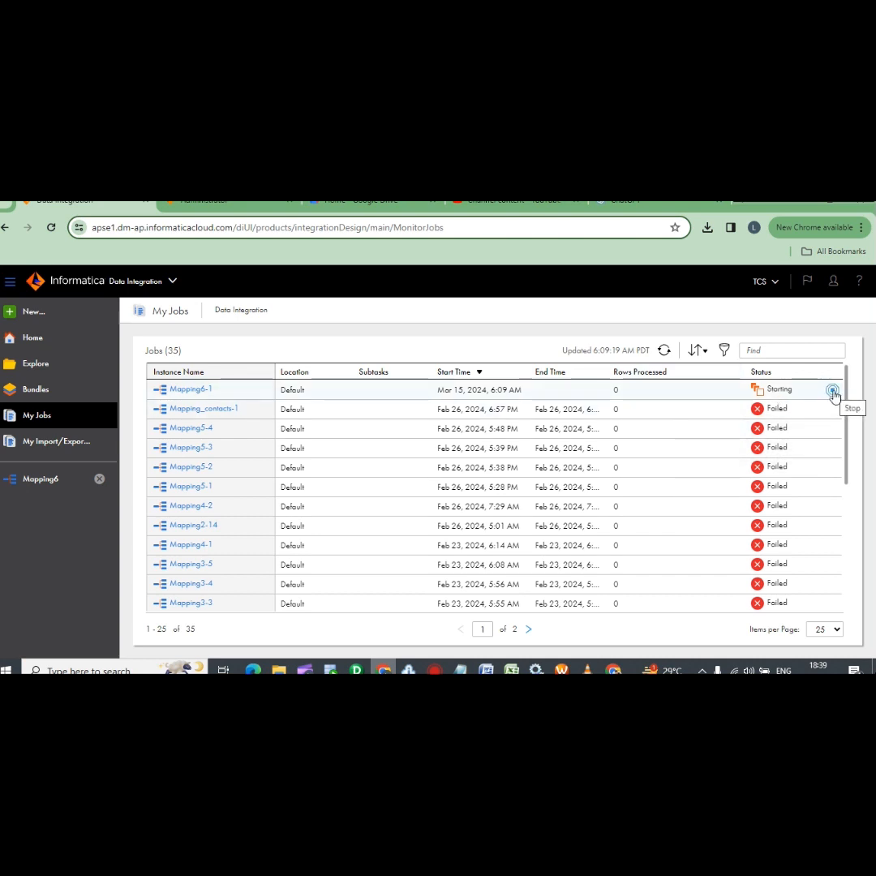
{"action": "left_click", "coordinate": [665, 352]}
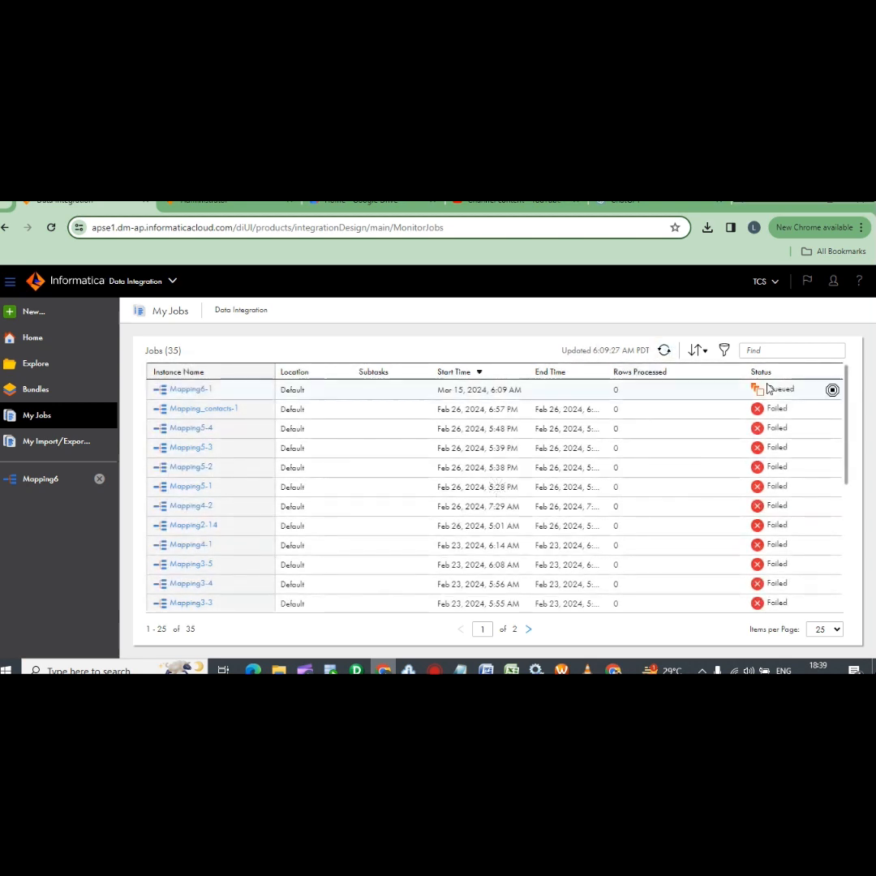
{"action": "left_click", "coordinate": [665, 350]}
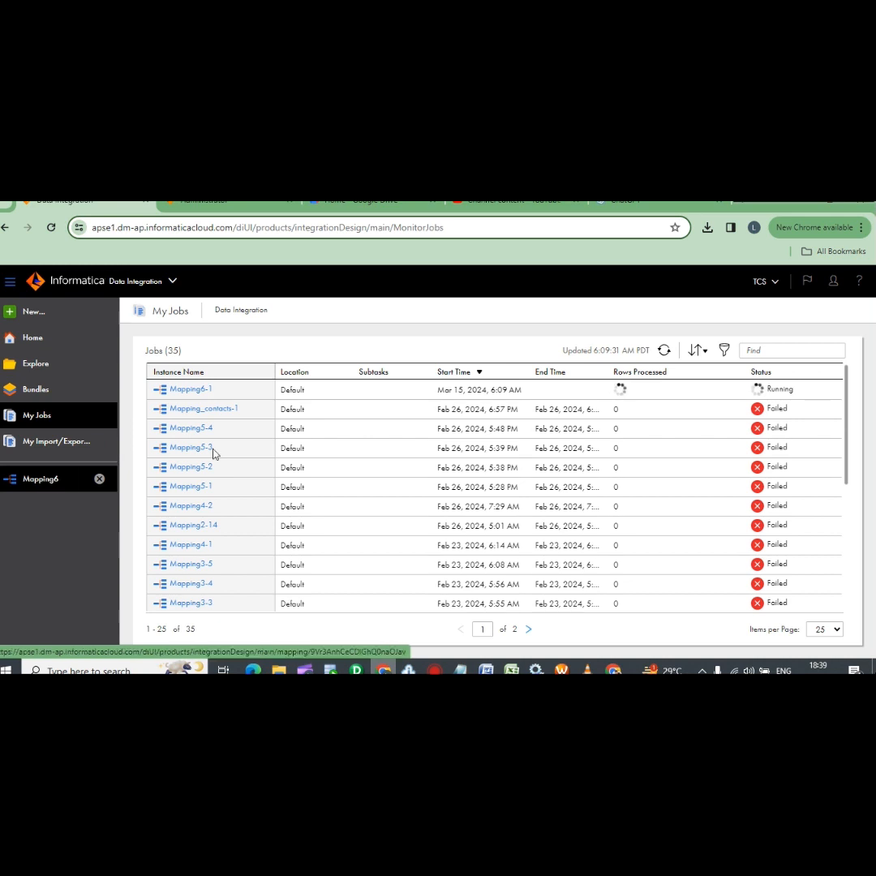
{"action": "left_click", "coordinate": [665, 352]}
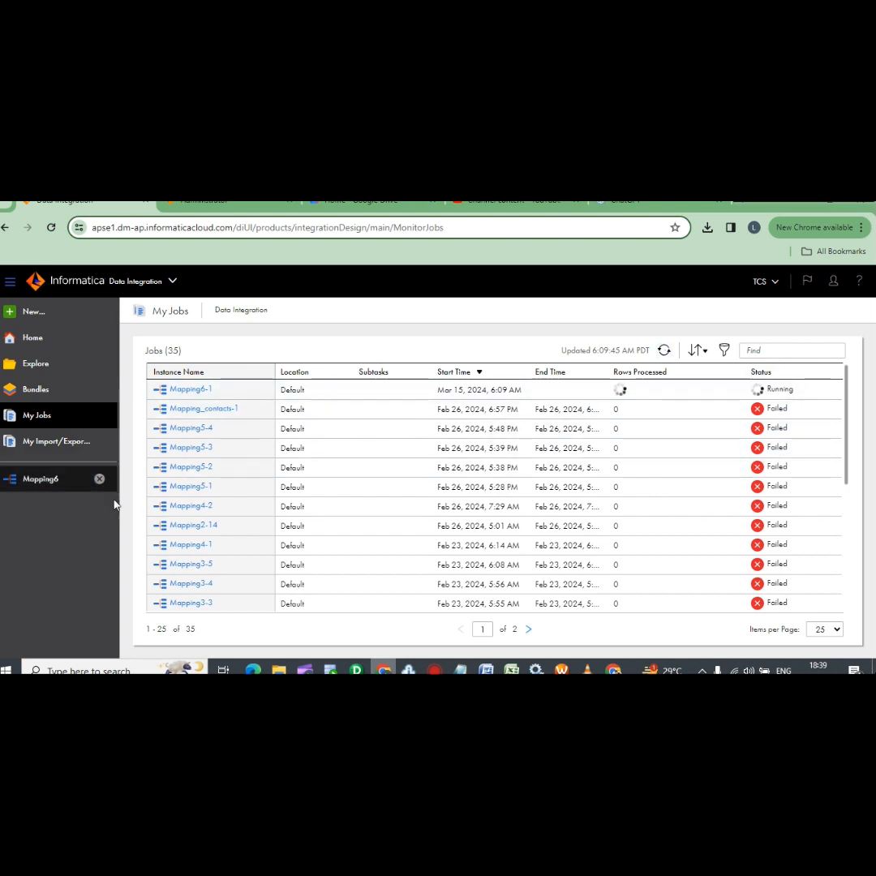
{"action": "left_click", "coordinate": [46, 482]}
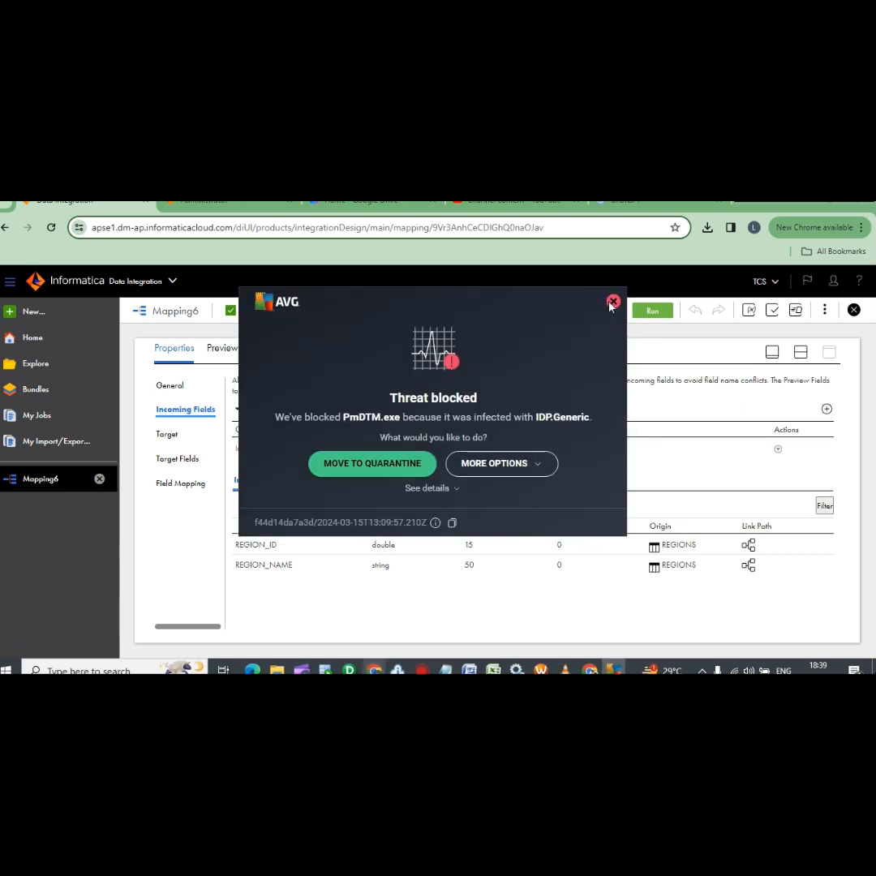
Dismiss the AVG threat alert and rearrange the canvas with Source and Target side by side
{"action": "left_click", "coordinate": [612, 302]}
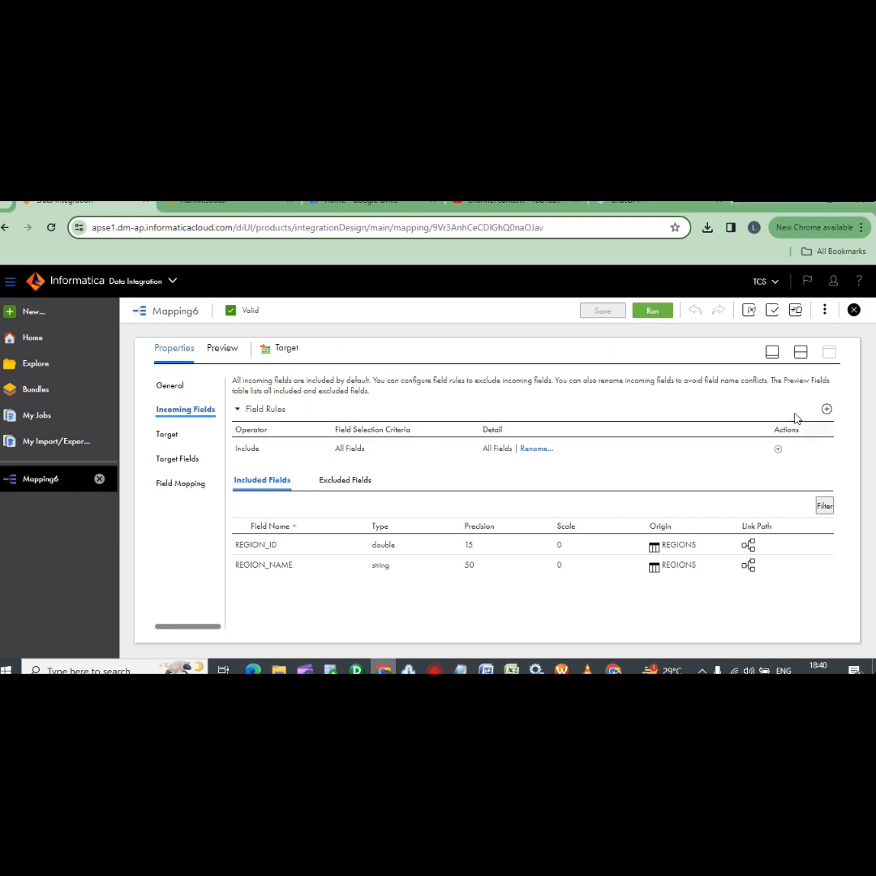
{"action": "left_click", "coordinate": [801, 352]}
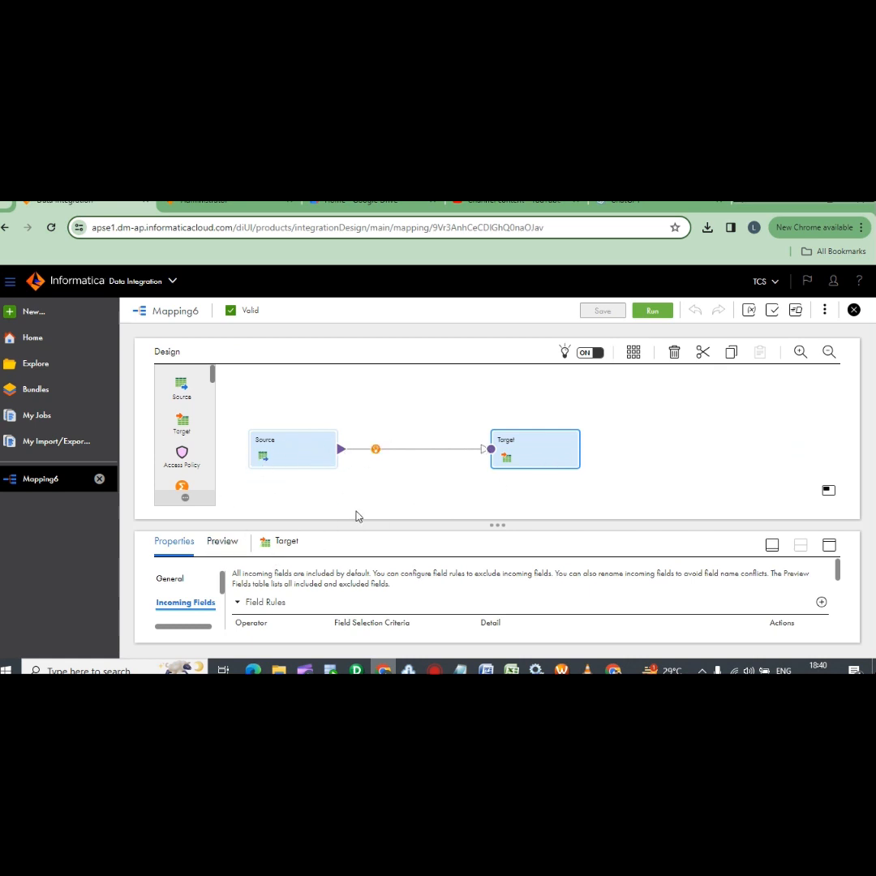
{"action": "left_click_drag", "start_coordinate": [375, 518], "coordinate": [378, 503]}
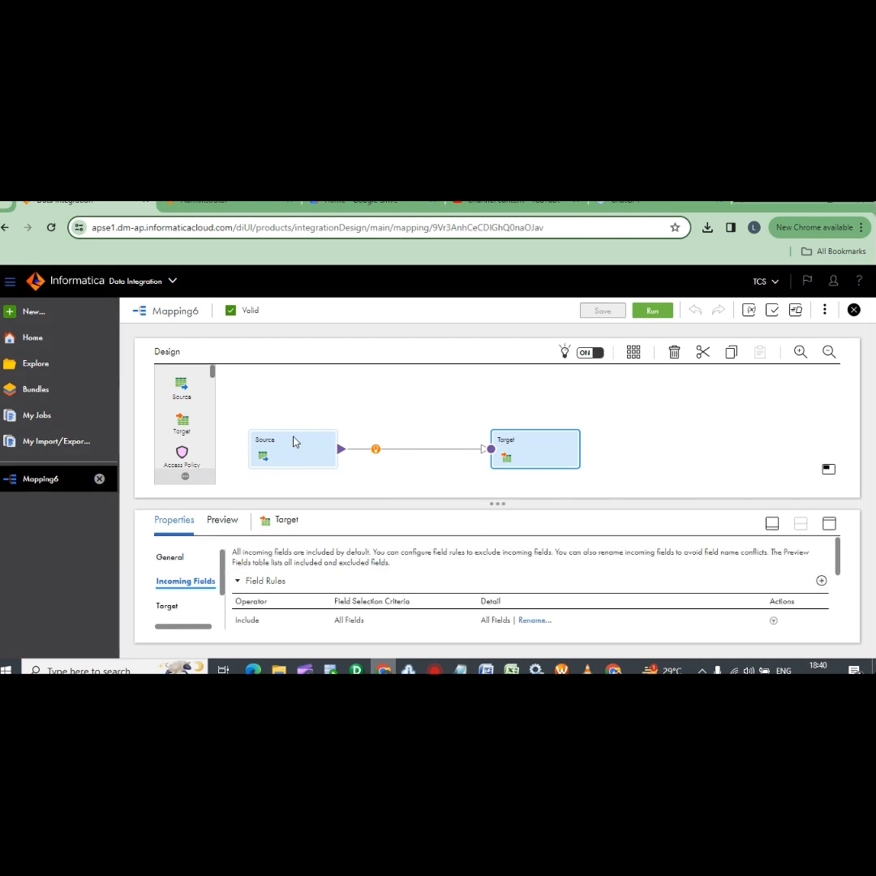
{"action": "left_click_drag", "start_coordinate": [293, 442], "coordinate": [325, 394]}
{"action": "left_click_drag", "start_coordinate": [529, 443], "coordinate": [421, 423]}
{"action": "left_click", "coordinate": [614, 304]}
{"action": "left_click_drag", "start_coordinate": [487, 416], "coordinate": [592, 424]}
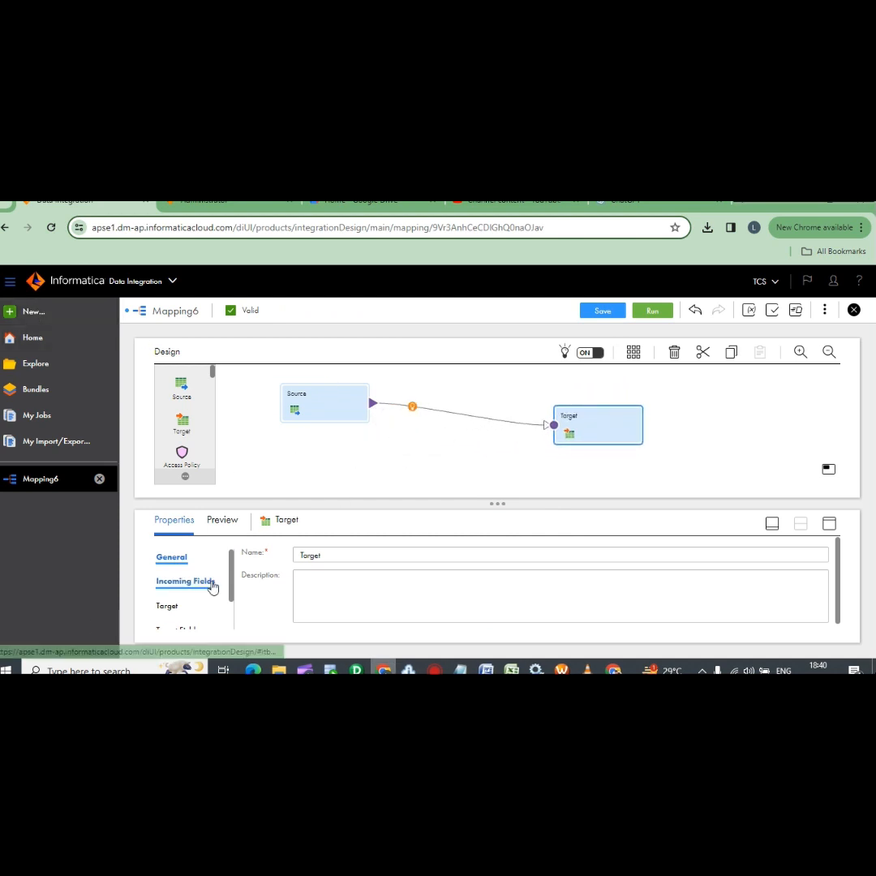
{"action": "scroll", "coordinate": [189, 596], "scroll_direction": "down", "scroll_amount": 2}
{"action": "scroll", "coordinate": [176, 591], "scroll_direction": "up", "scroll_amount": 2}
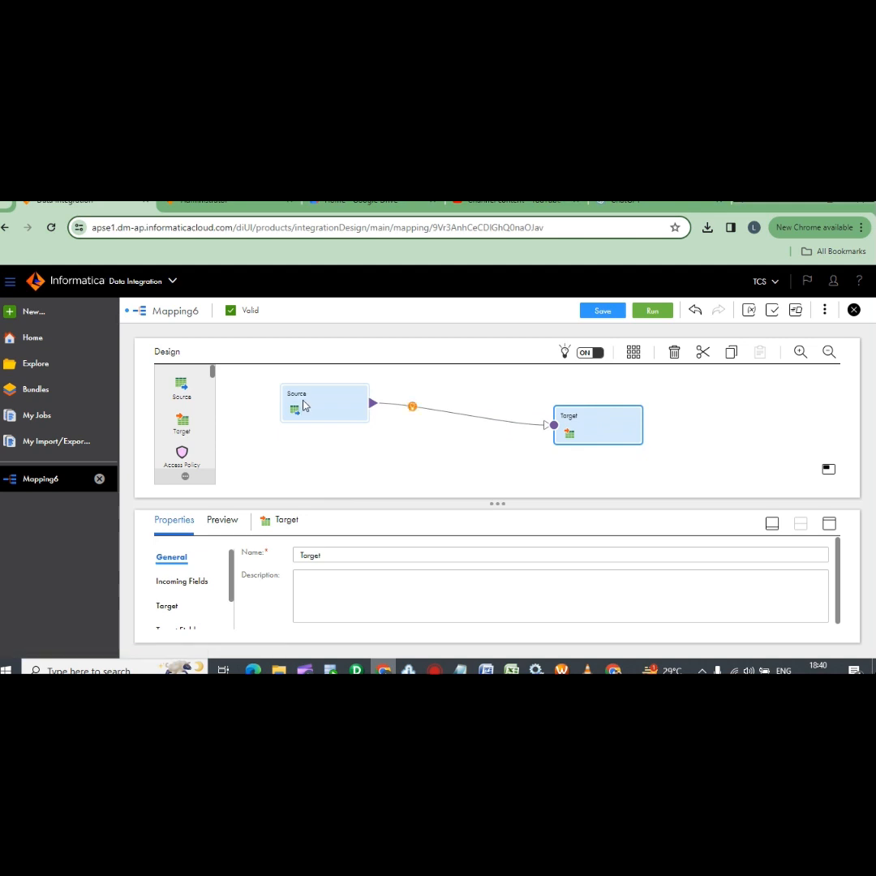
Inspect the Source's REGIONS object on ORACLE_MARCH, then the Target's ORACLE_MARCH_TGT connection
{"action": "left_click", "coordinate": [302, 407]}
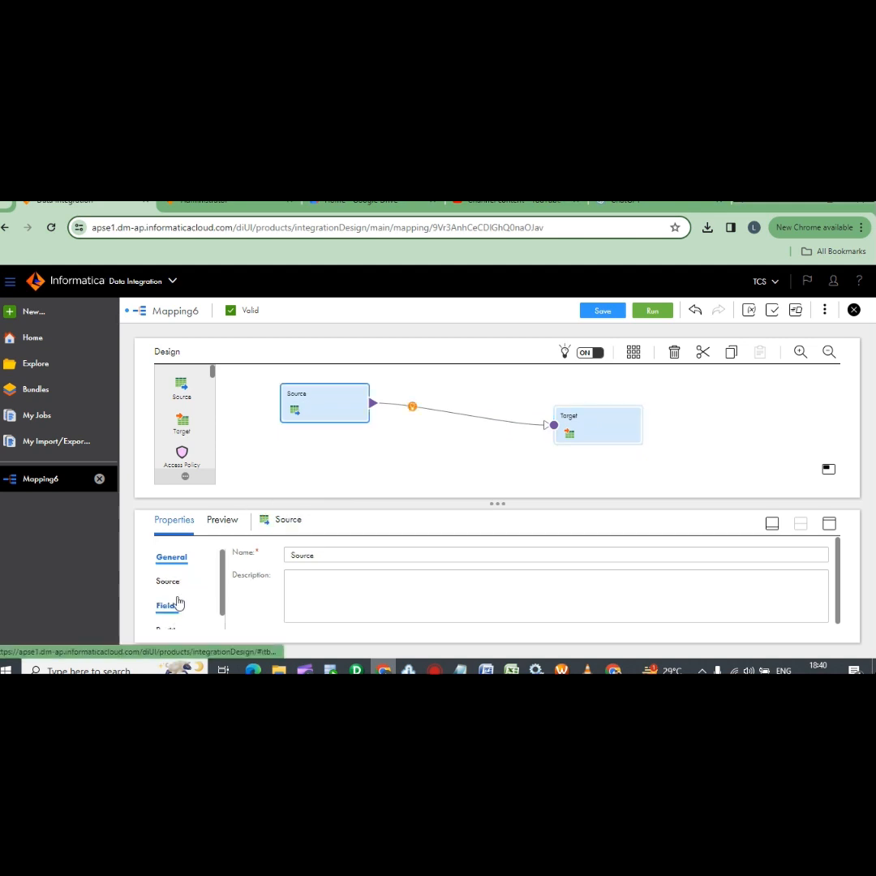
{"action": "left_click", "coordinate": [222, 523]}
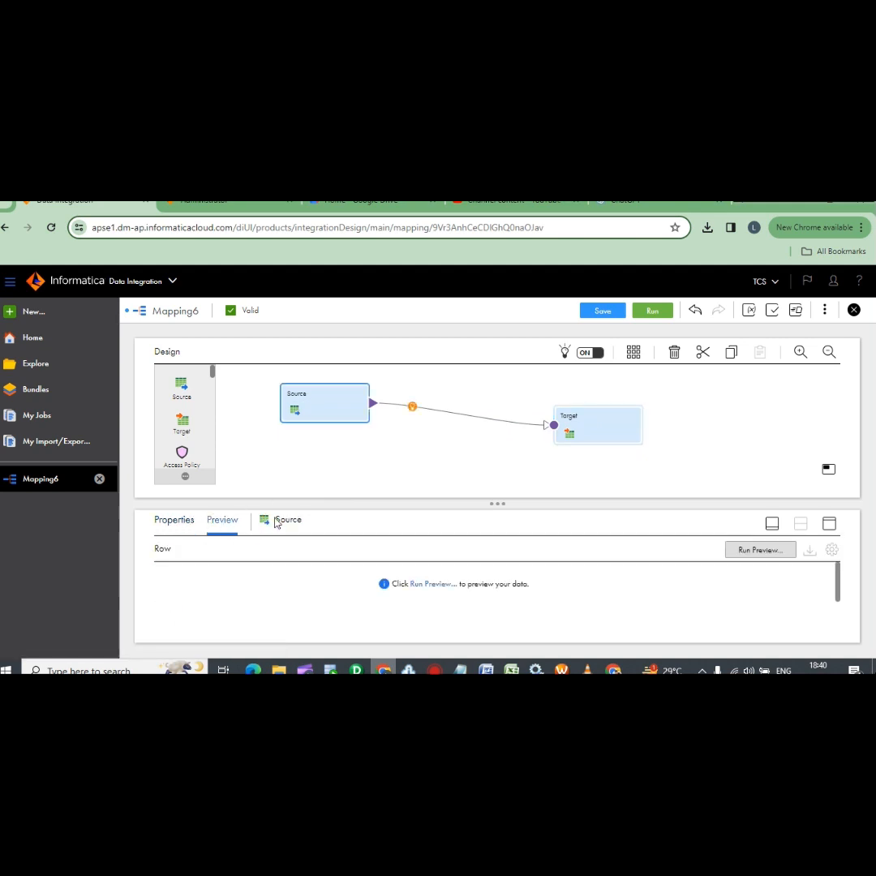
{"action": "left_click", "coordinate": [163, 523]}
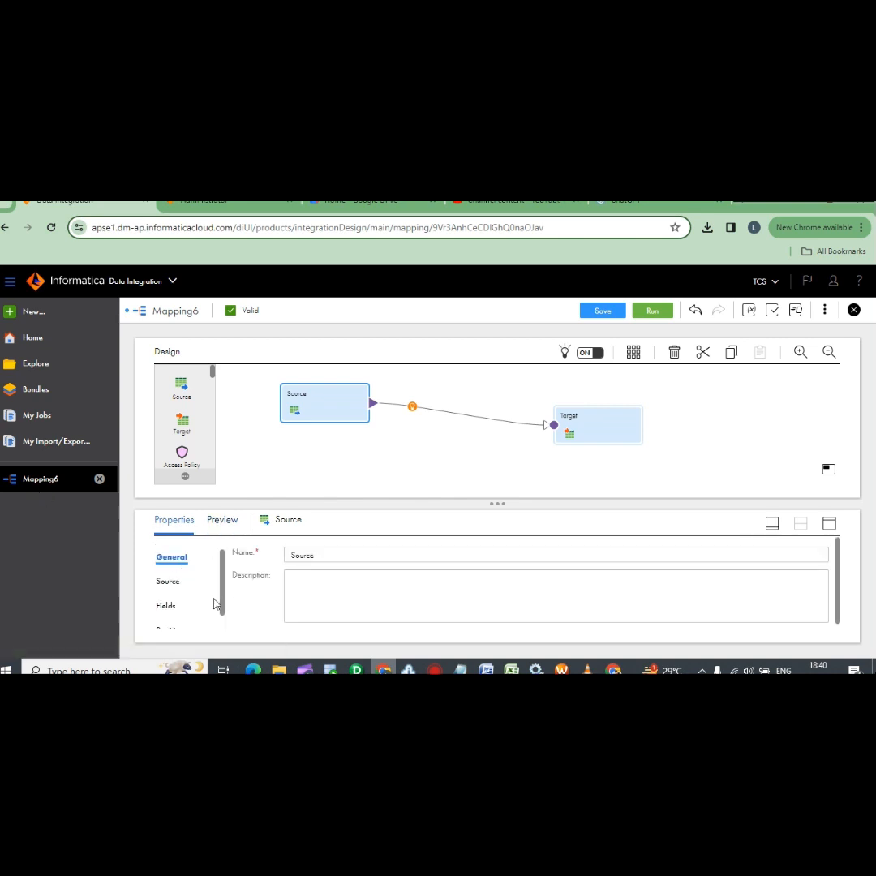
{"action": "left_click", "coordinate": [168, 582]}
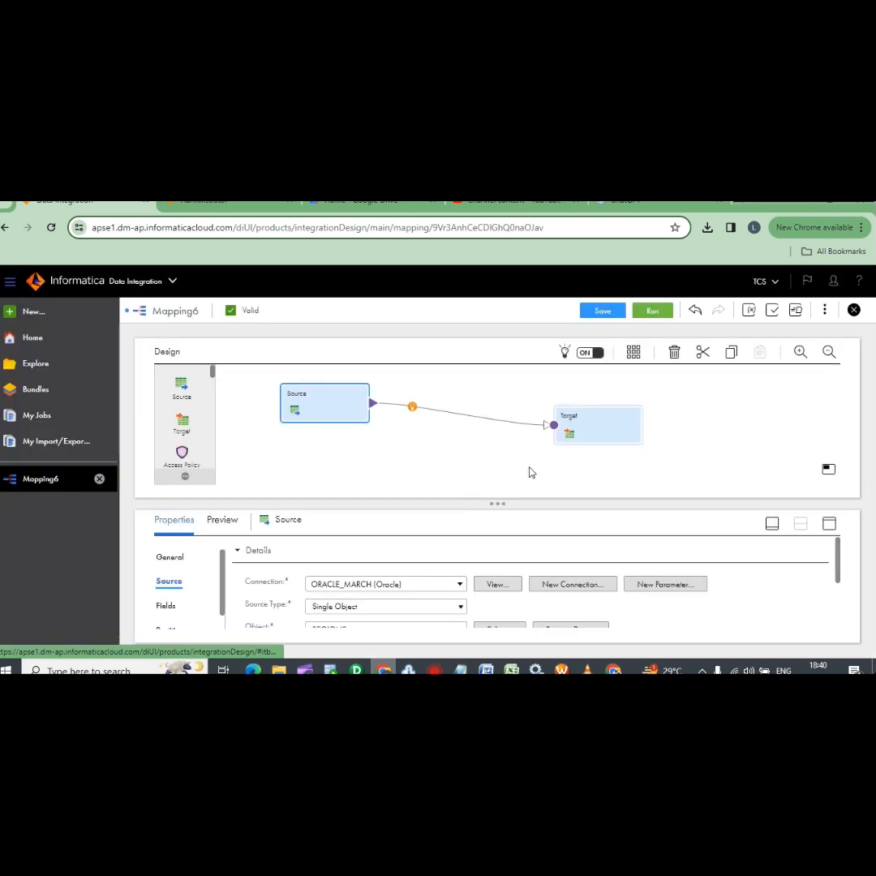
{"action": "left_click", "coordinate": [587, 443]}
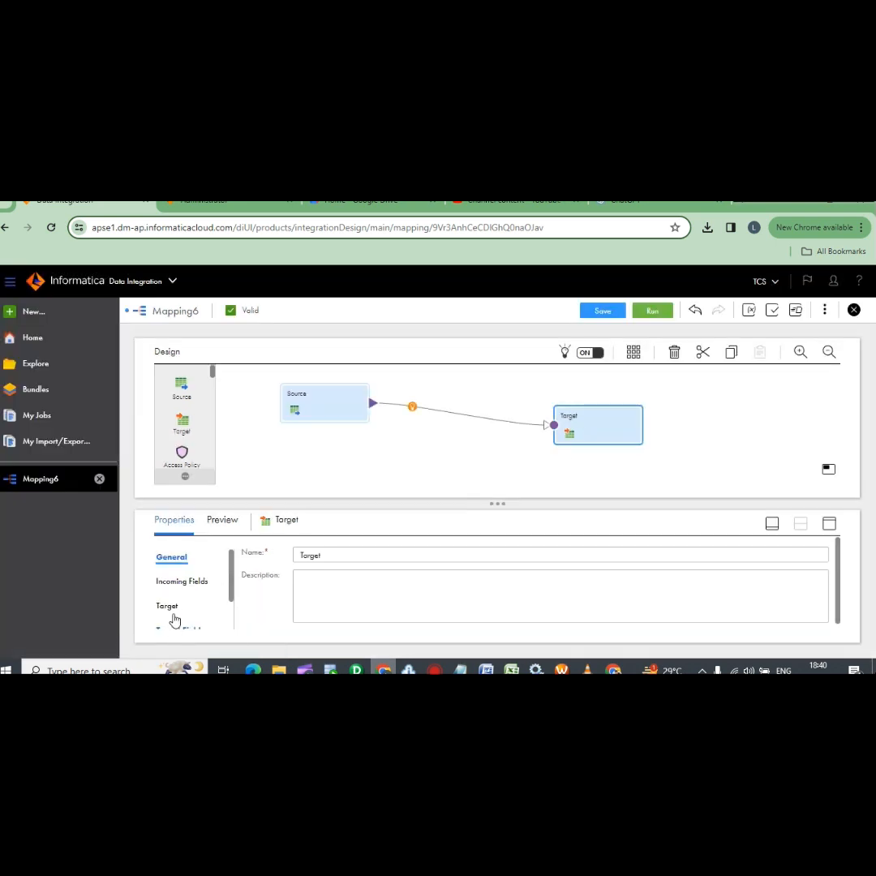
{"action": "left_click", "coordinate": [167, 606]}
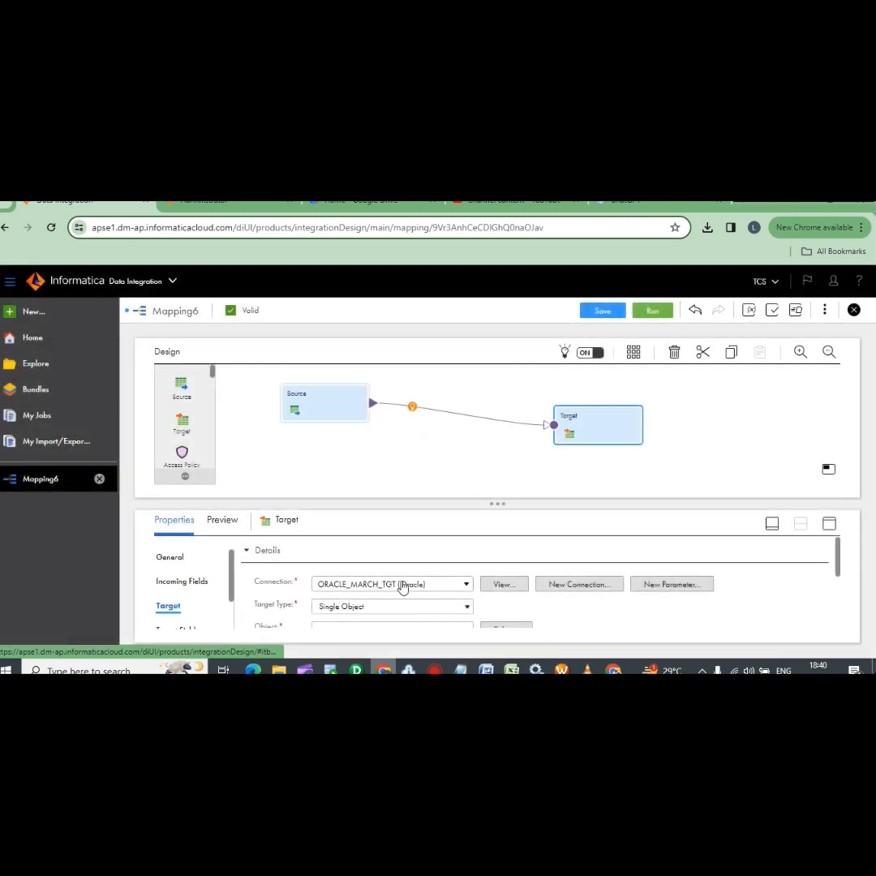
Confirm Mapping6-1 succeeded with 4 rows processed, then switch to Oracle SQL Developer
{"action": "left_click", "coordinate": [37, 416]}
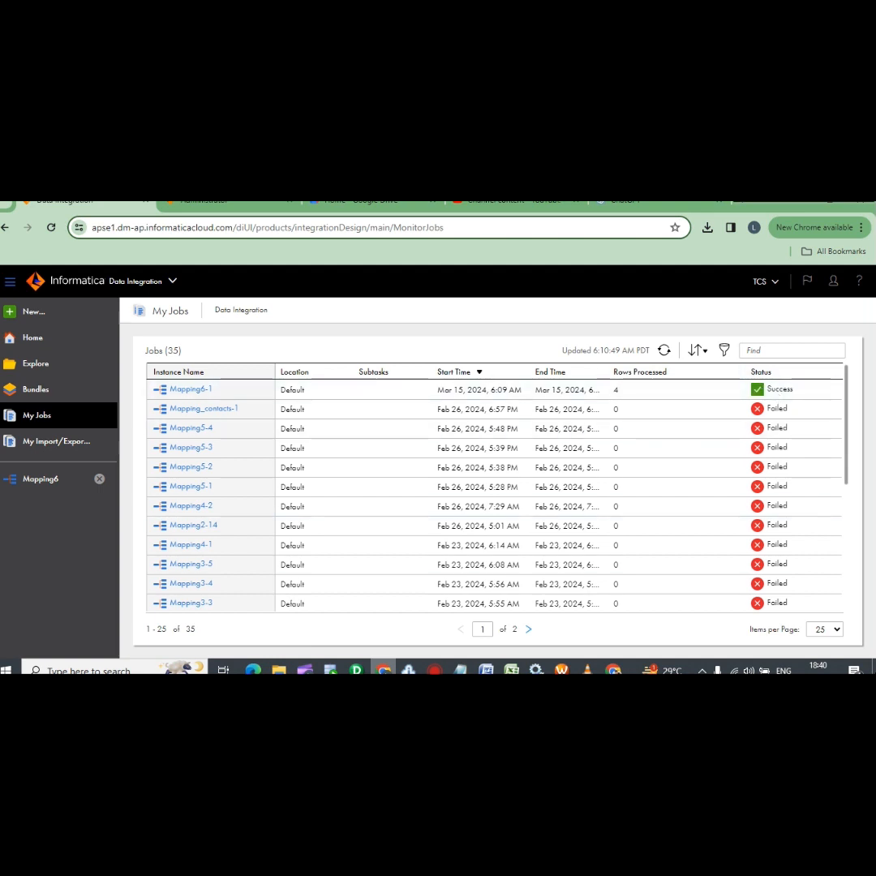
{"action": "left_click", "coordinate": [330, 670]}
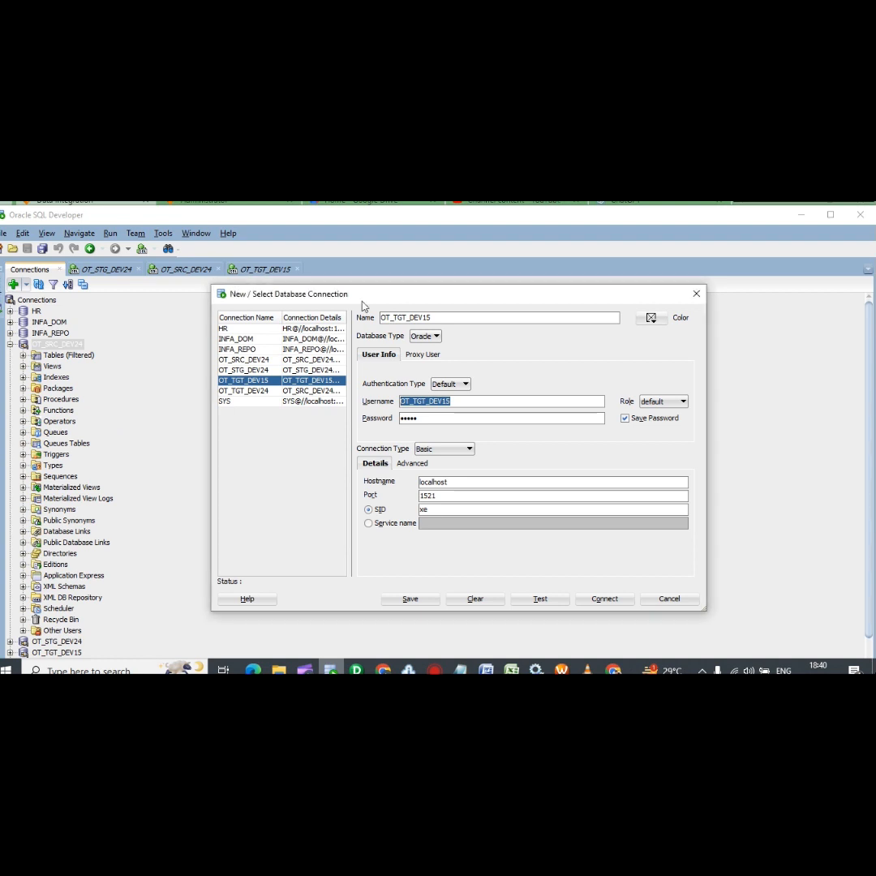
In the OT_TGT_DEV15 worksheet, run select * from regions_tgt; (ORA-00942), then return to Chrome
{"action": "left_click", "coordinate": [696, 296]}
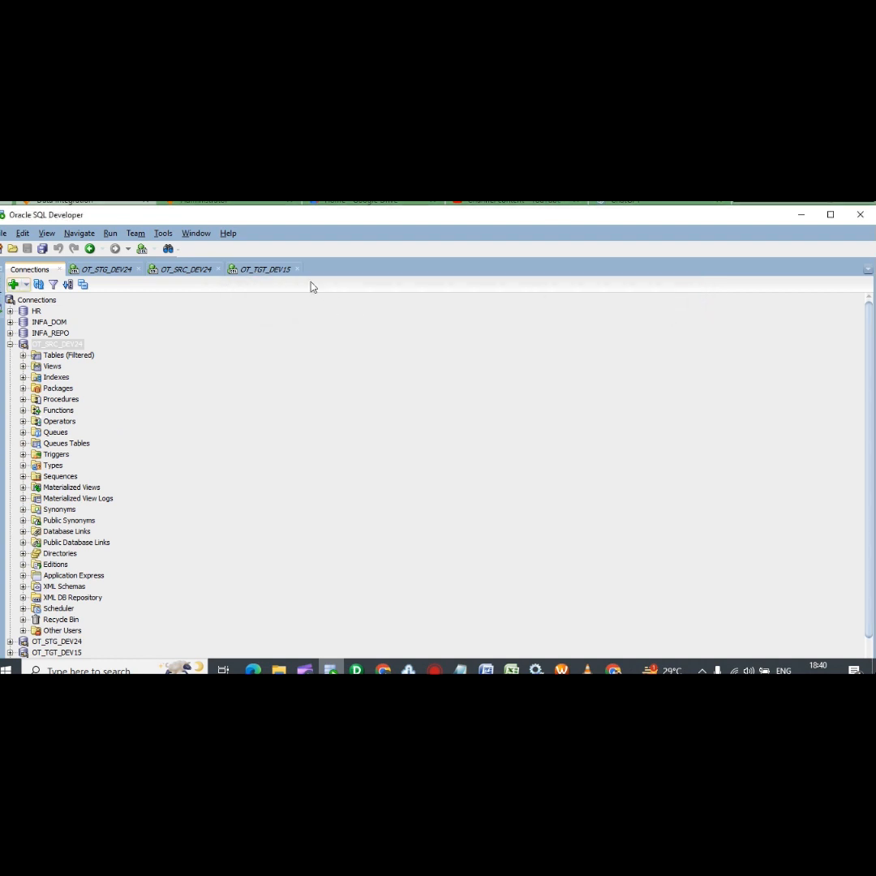
{"action": "left_click", "coordinate": [257, 274]}
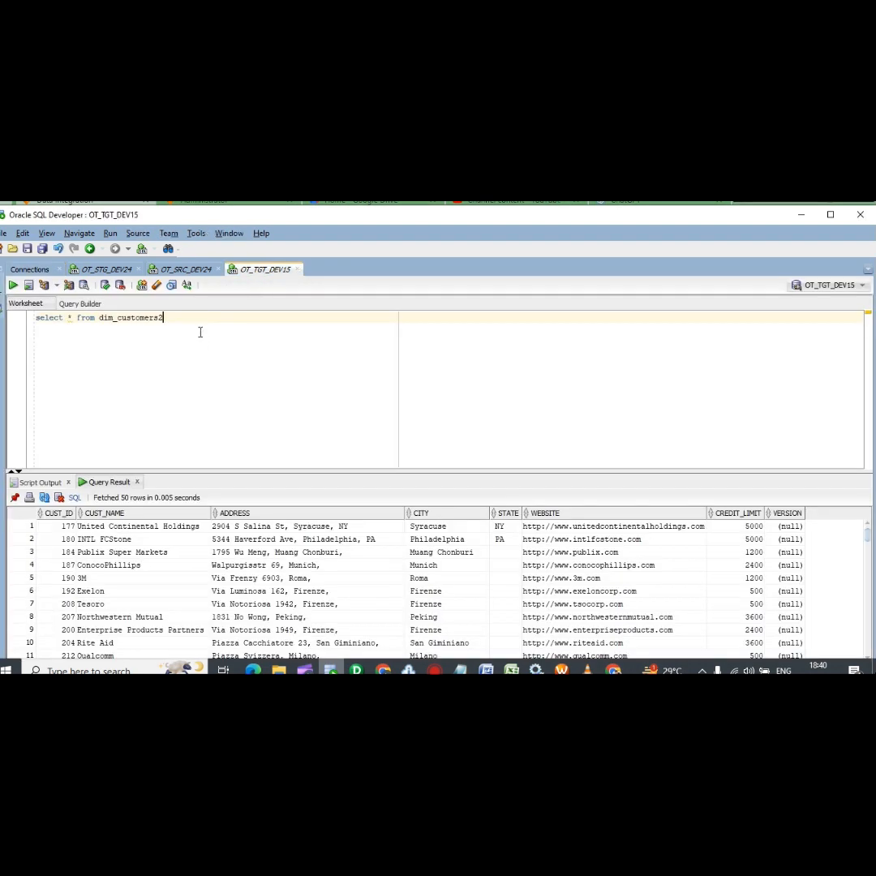
{"action": "left_click_drag", "start_coordinate": [163, 317], "coordinate": [98, 314]}
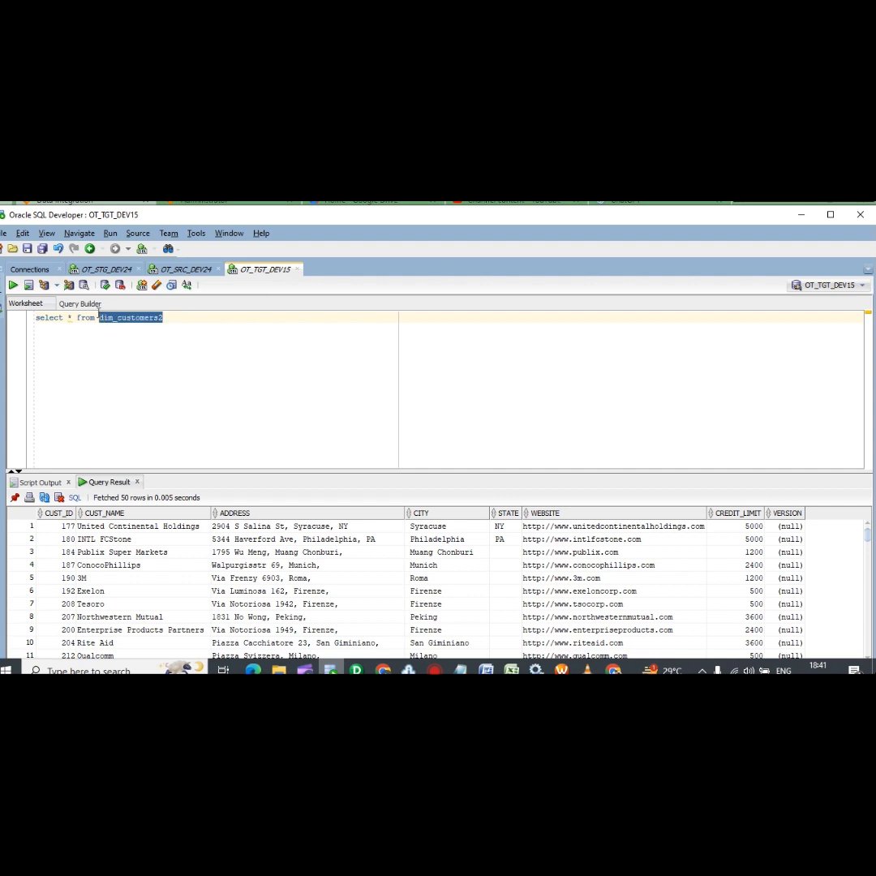
{"action": "type", "text": "regions"}
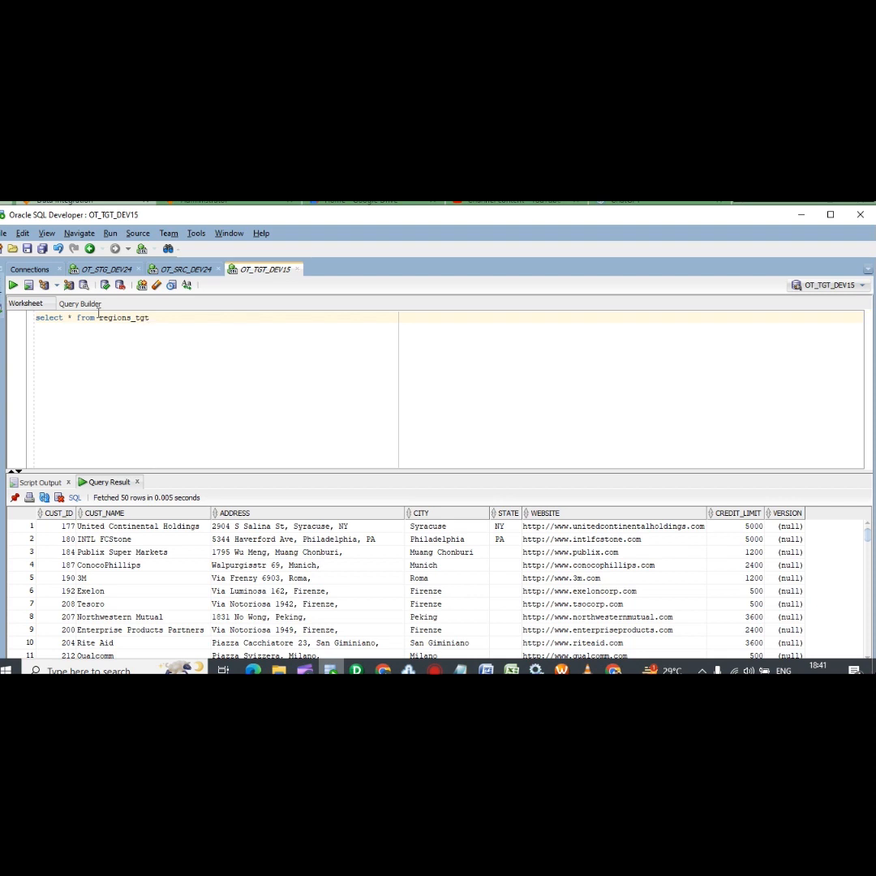
{"action": "type", "text": "_tgt;"}
{"action": "key", "text": "ctrl+a"}
{"action": "key", "text": "ctrl+Return"}
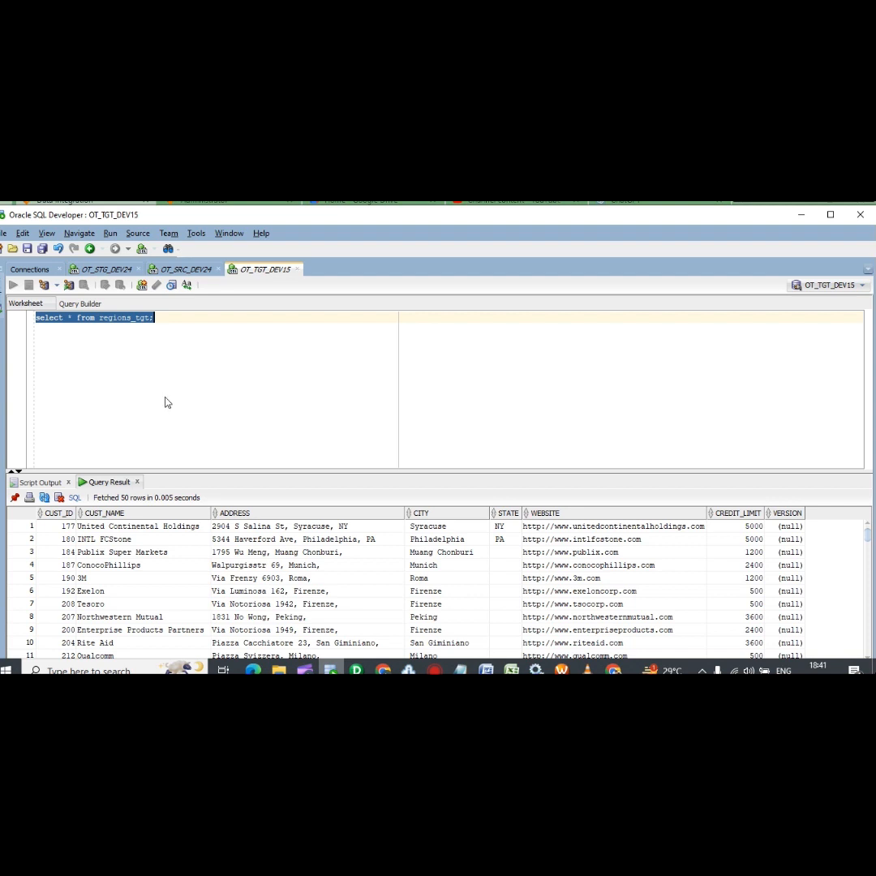
{"action": "left_click", "coordinate": [212, 420]}
{"action": "key", "text": "ctrl+Return"}
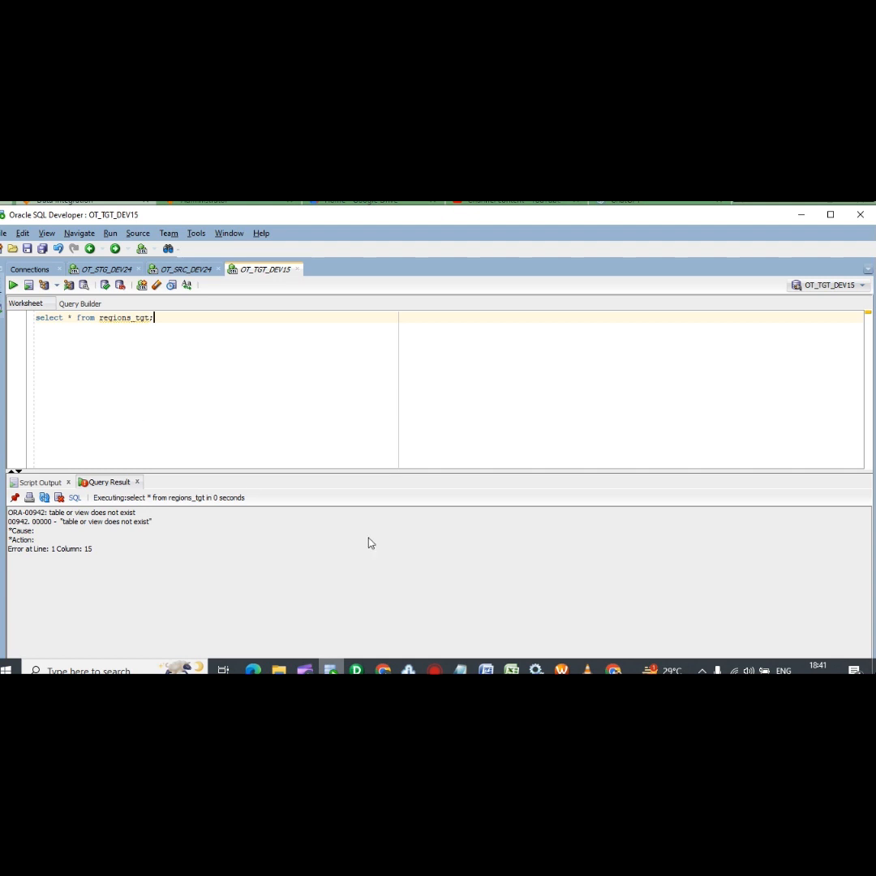
{"action": "key", "text": "alt+Tab"}
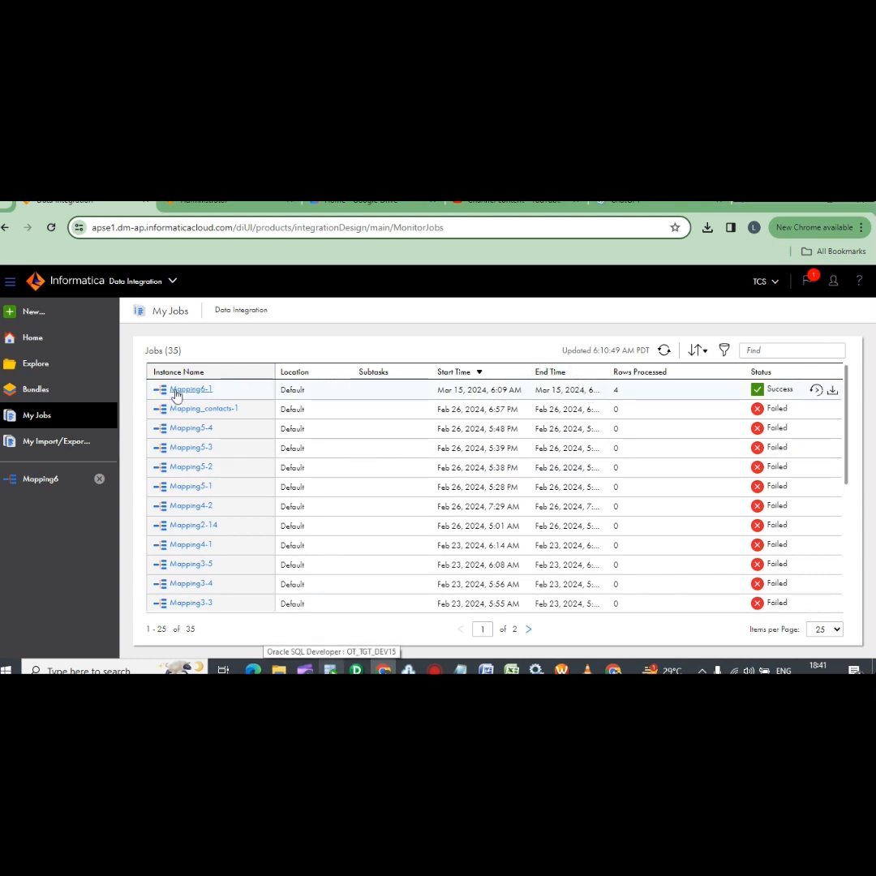
Reopen Mapping6 and check that the Target Object field reads regins_tgt
{"action": "left_click", "coordinate": [45, 479]}
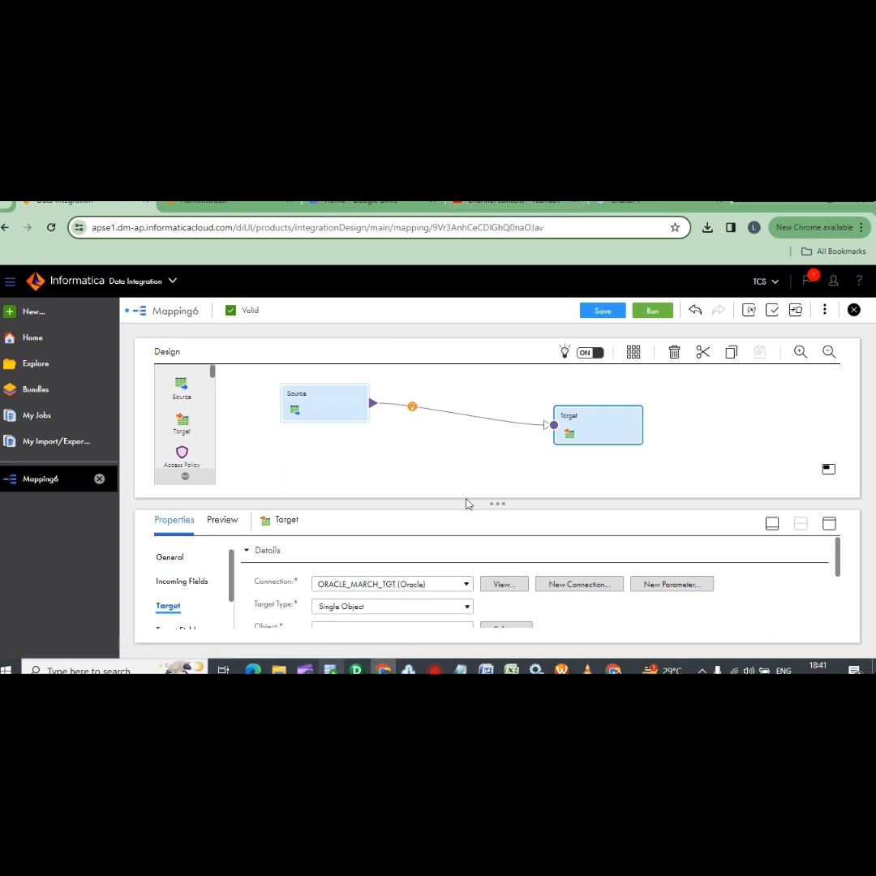
{"action": "scroll", "coordinate": [251, 595], "scroll_direction": "down", "scroll_amount": 2}
{"action": "scroll", "coordinate": [341, 593], "scroll_direction": "down", "scroll_amount": 1}
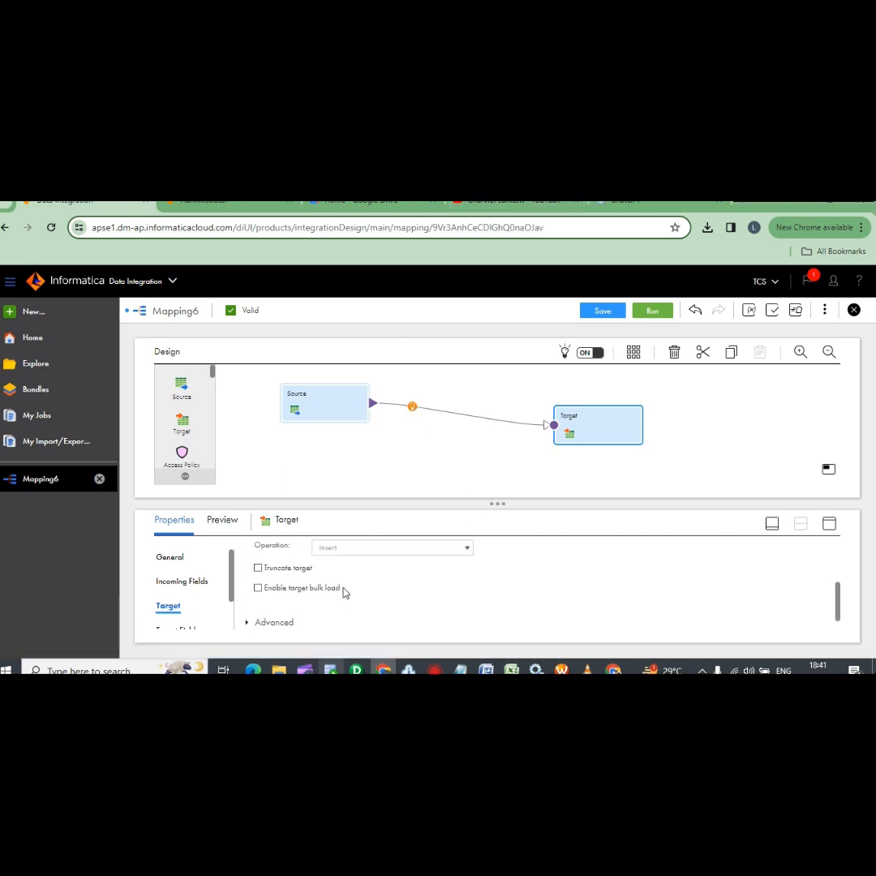
{"action": "scroll", "coordinate": [345, 593], "scroll_direction": "up", "scroll_amount": 3}
{"action": "scroll", "coordinate": [357, 609], "scroll_direction": "down", "scroll_amount": 2}
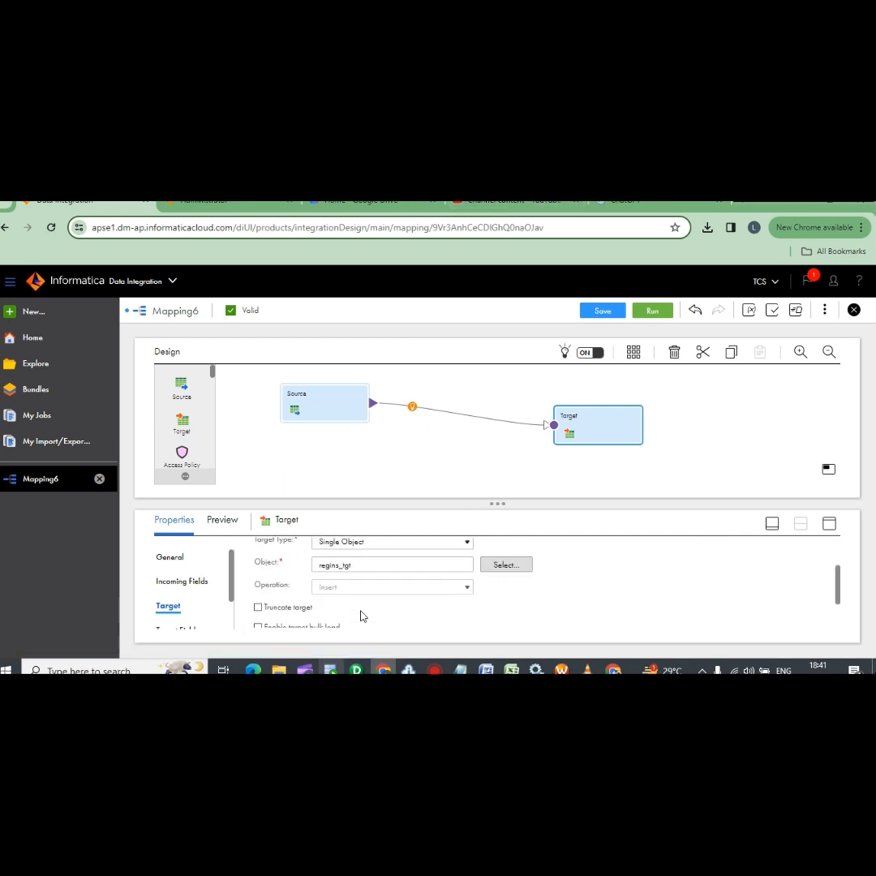
{"action": "left_click", "coordinate": [357, 567]}
Rerun the SQL Developer query against regins_tgt, confirm its four region rows, then return to Chrome
{"action": "key", "text": "alt+Tab"}
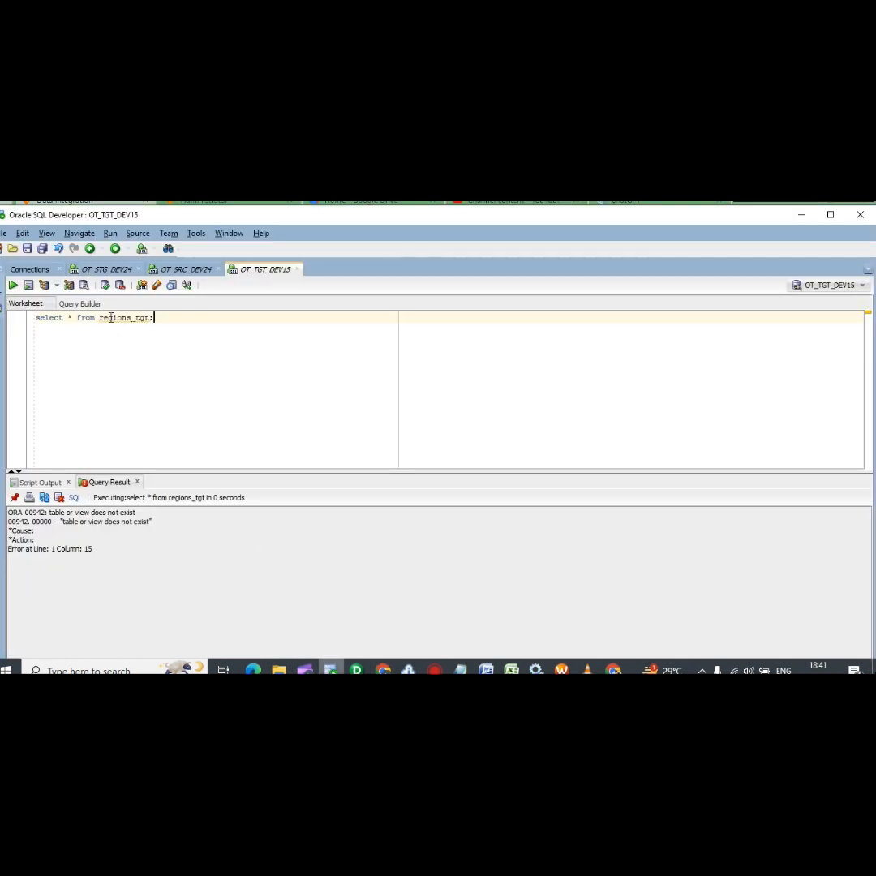
{"action": "key", "text": "BackSpace"}
{"action": "key", "text": "Return"}
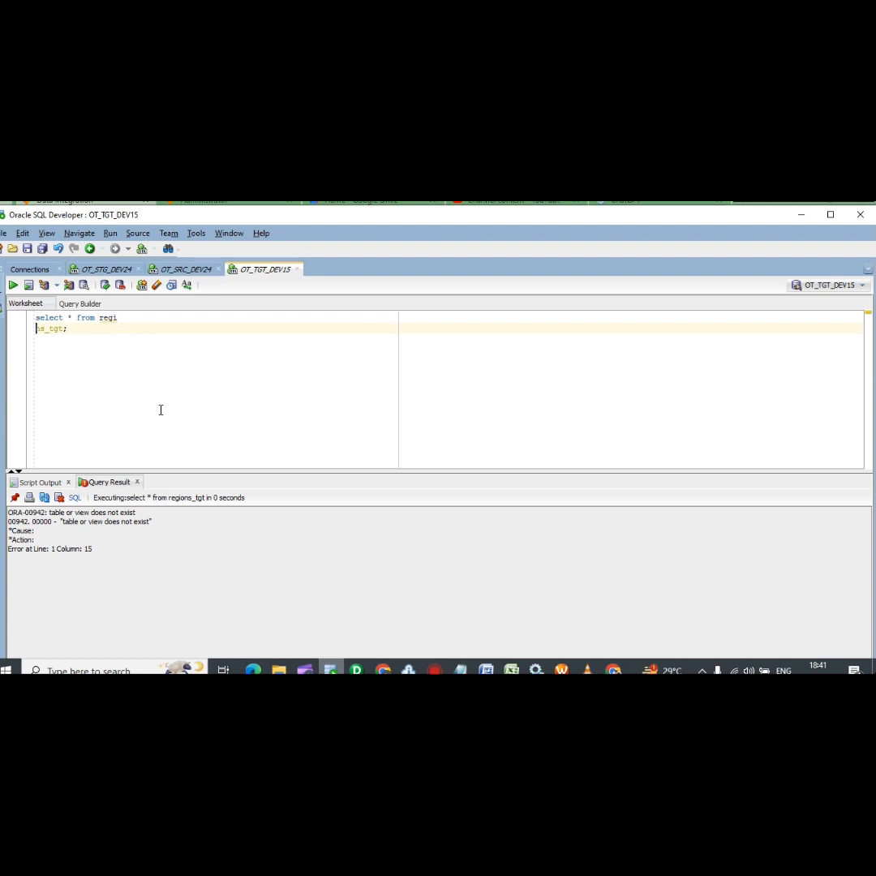
{"action": "key", "text": "BackSpace"}
{"action": "key", "text": "ctrl+a"}
{"action": "key", "text": "ctrl+Return"}
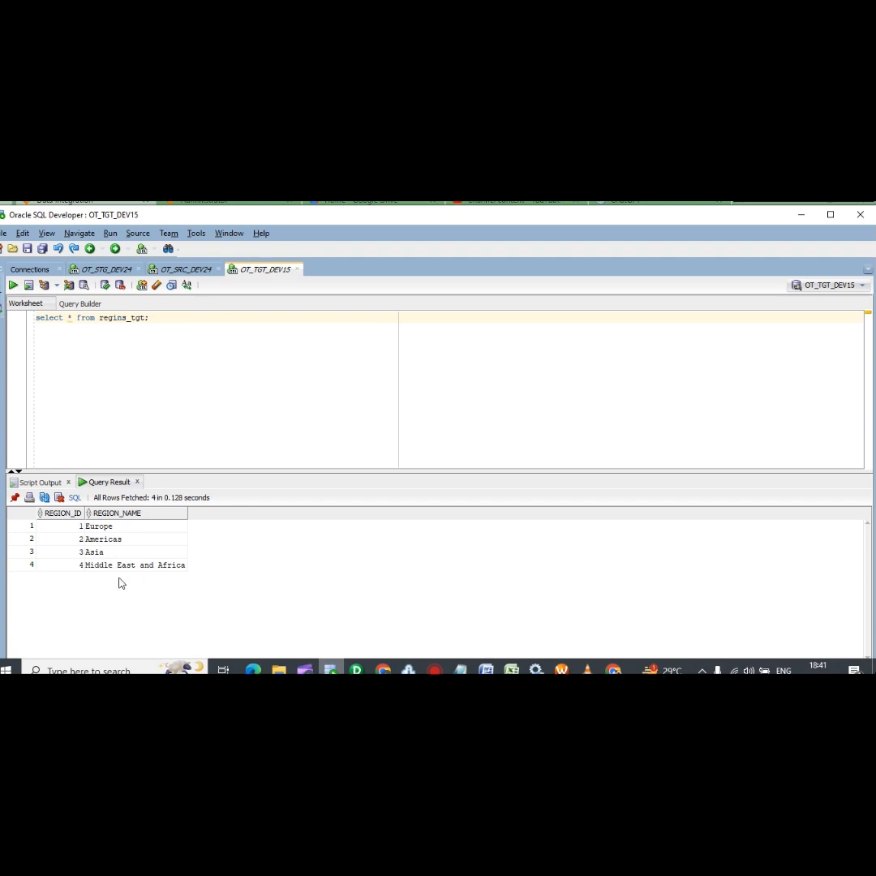
{"action": "left_click_drag", "start_coordinate": [58, 538], "coordinate": [157, 547]}
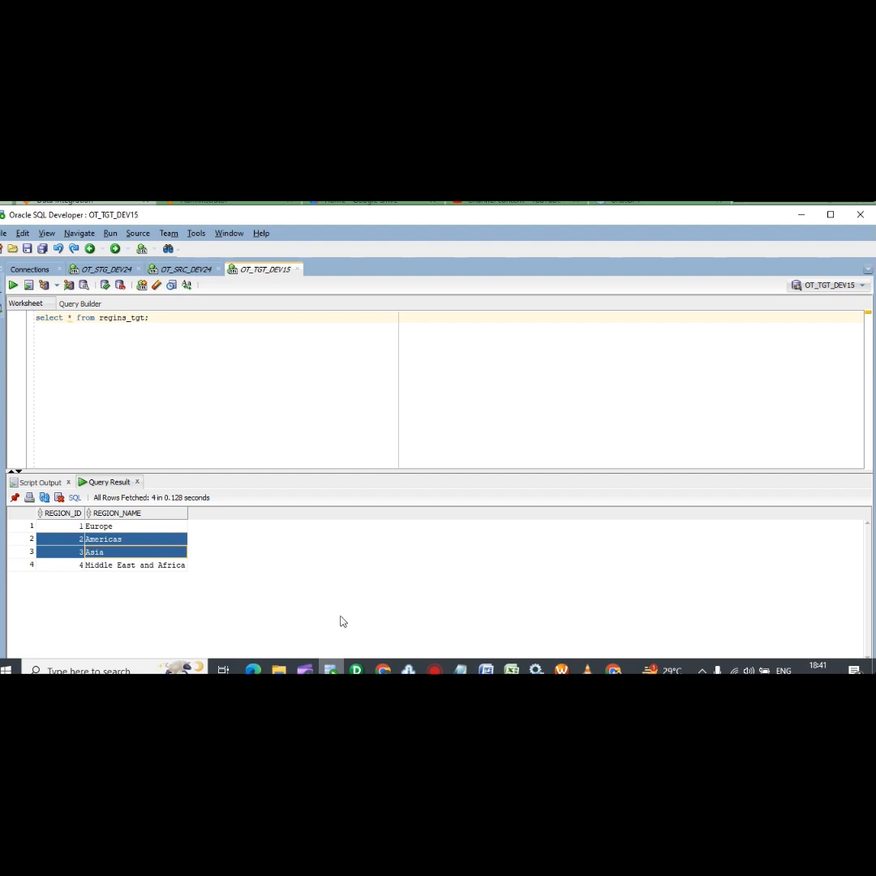
{"action": "left_click", "coordinate": [390, 669]}
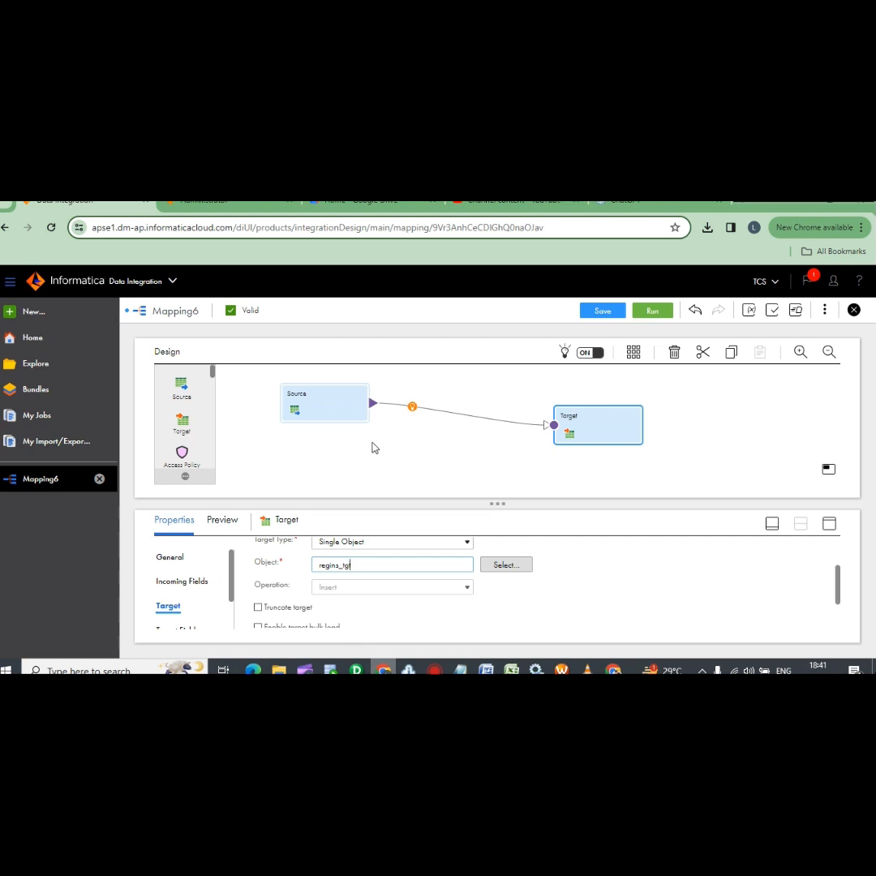
Review the Source and Target nodes, save and run Mapping6, and check My Jobs for Mapping6-1
{"action": "left_click", "coordinate": [322, 413]}
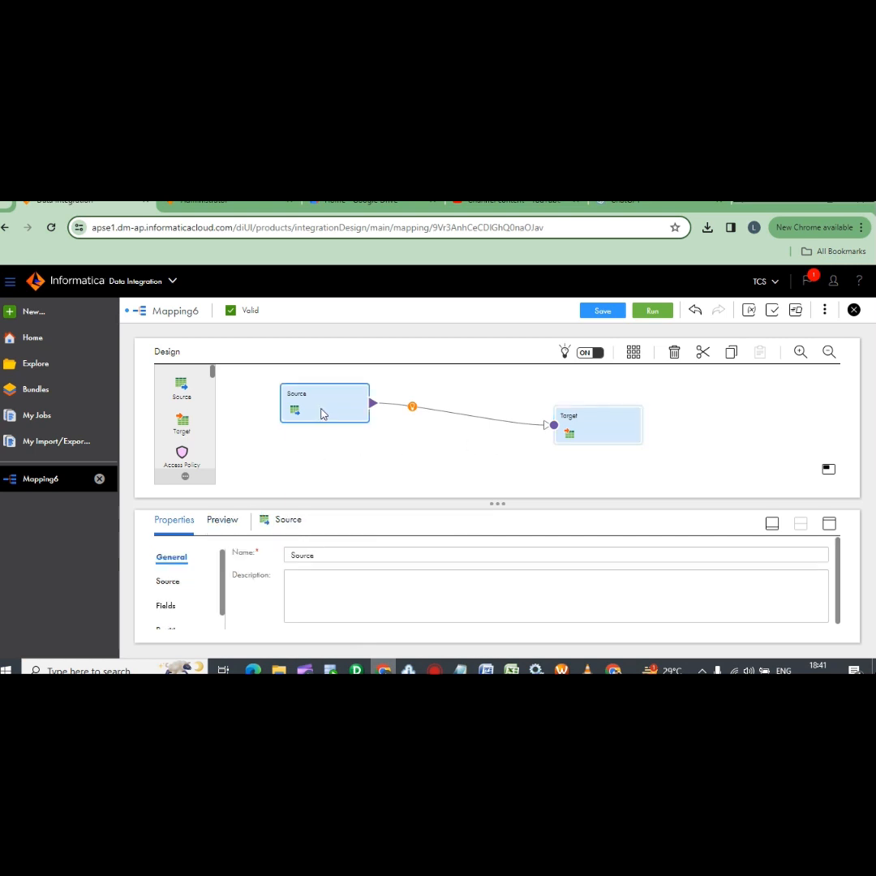
{"action": "left_click", "coordinate": [582, 426]}
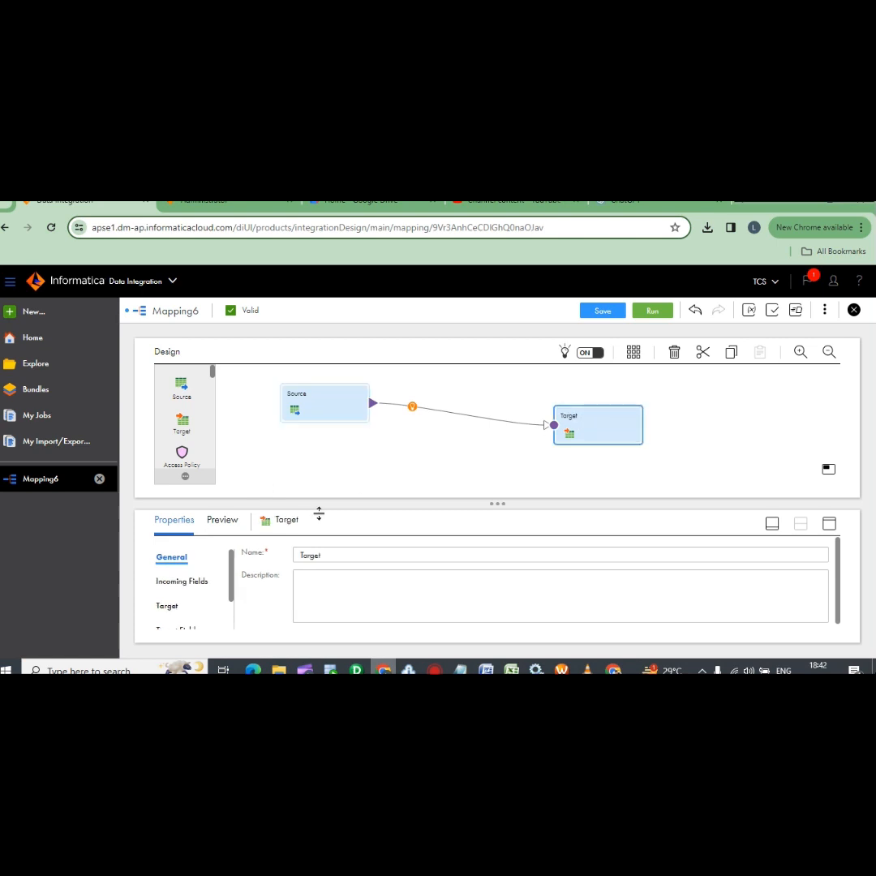
{"action": "left_click", "coordinate": [623, 313]}
{"action": "left_click", "coordinate": [651, 313]}
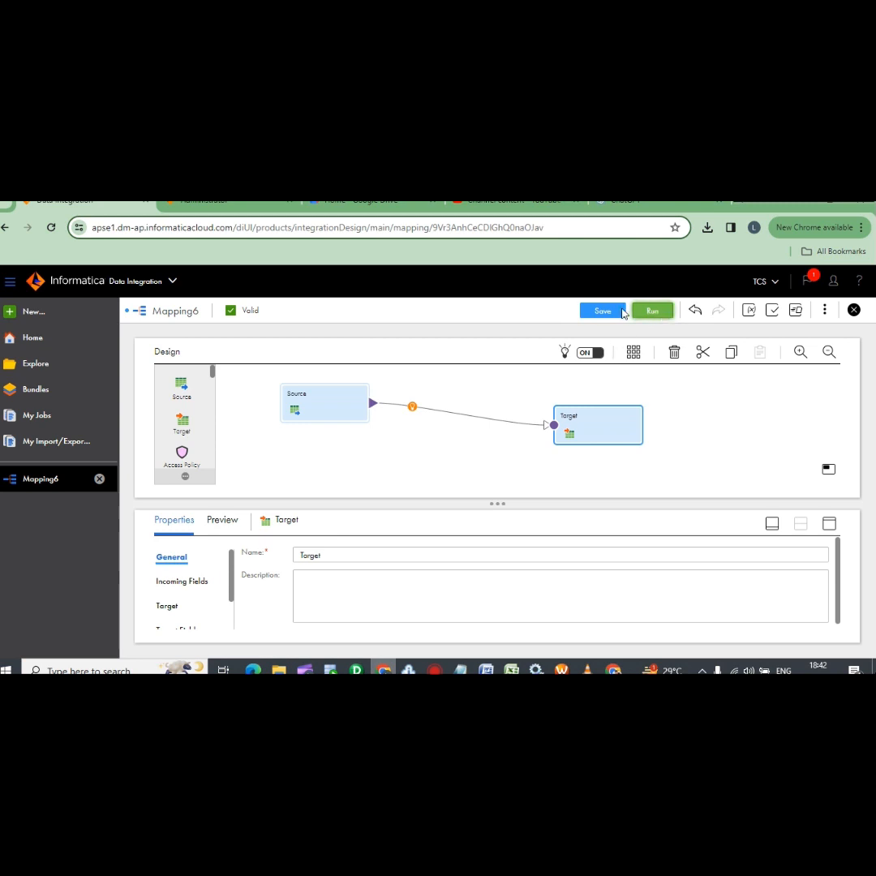
{"action": "left_click", "coordinate": [49, 417]}
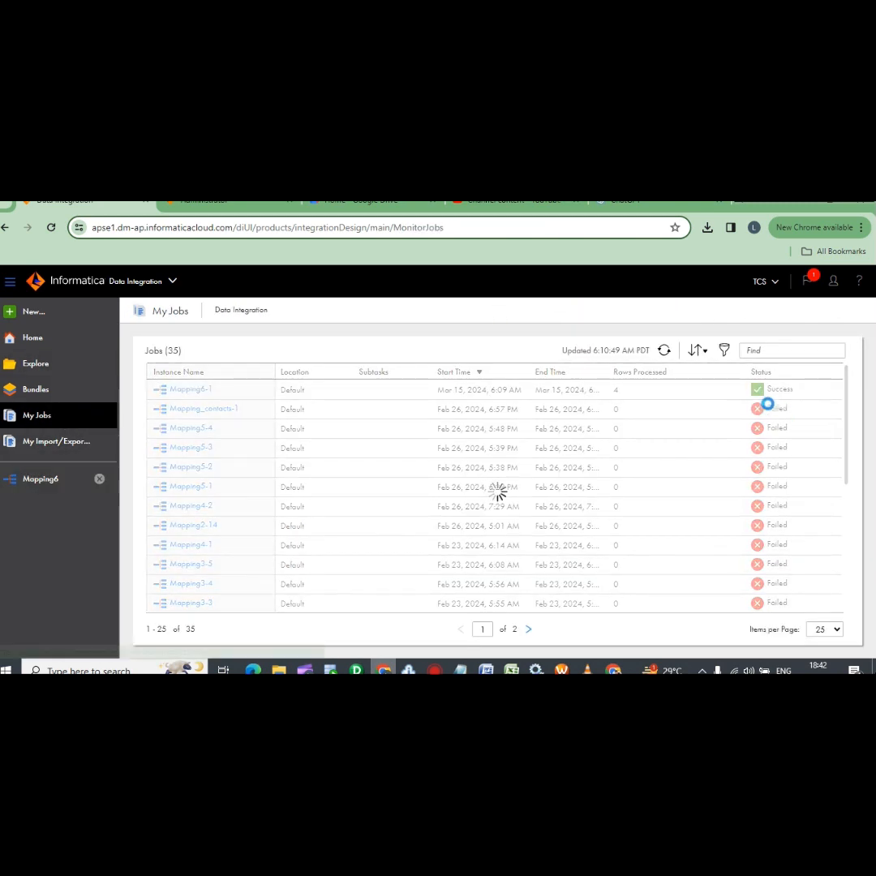